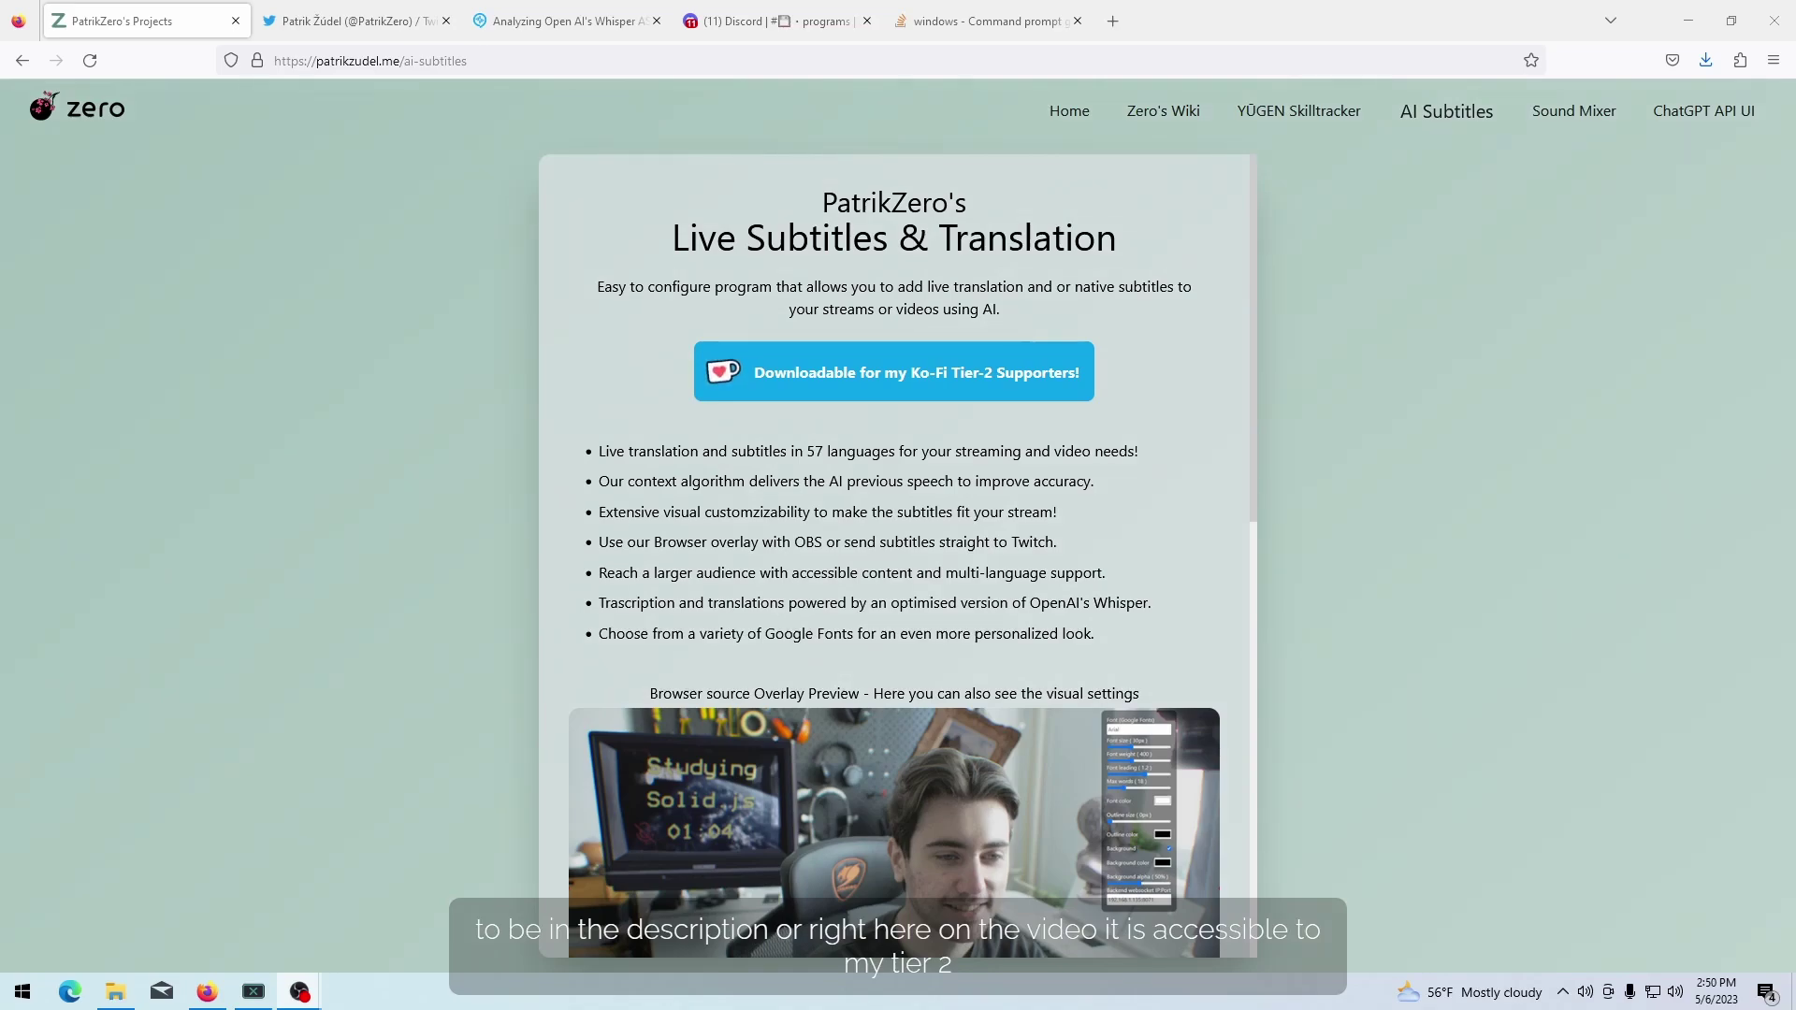
Step: Open PatrikZero's Live Subtitles & Translation post in Discord's programs forum and highlight its download links
click(740, 29)
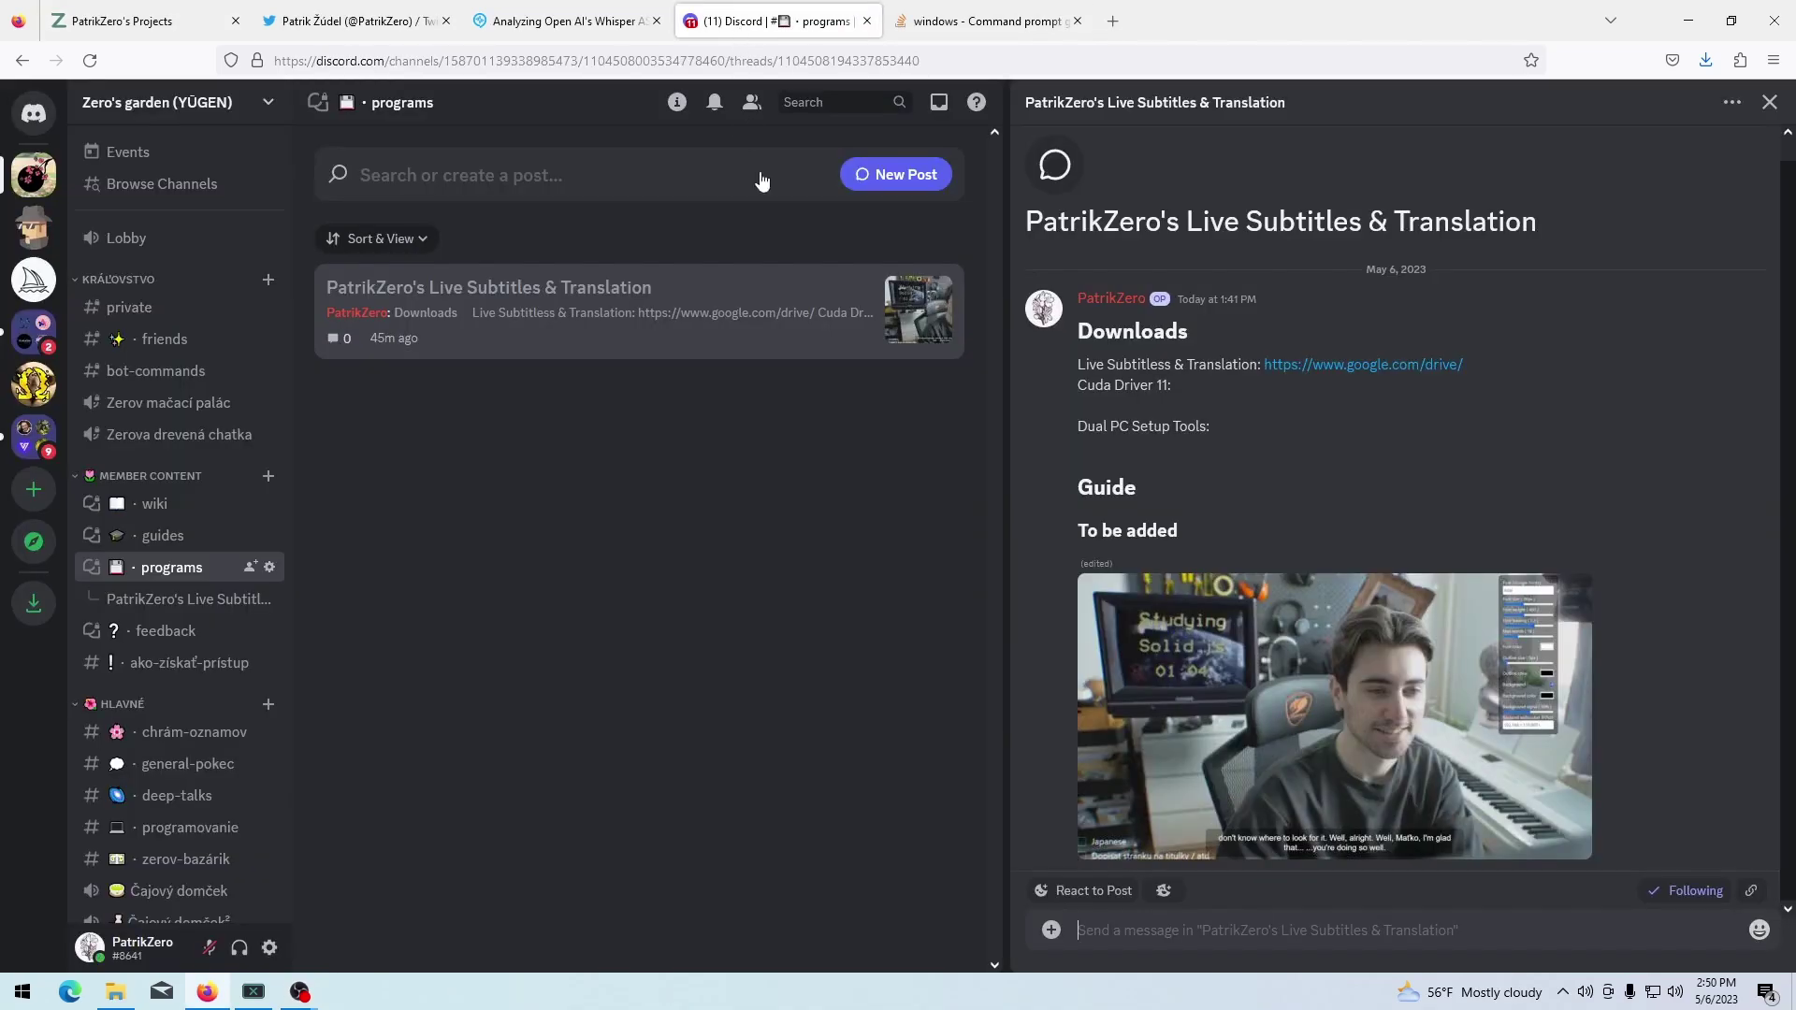
click(170, 568)
click(506, 348)
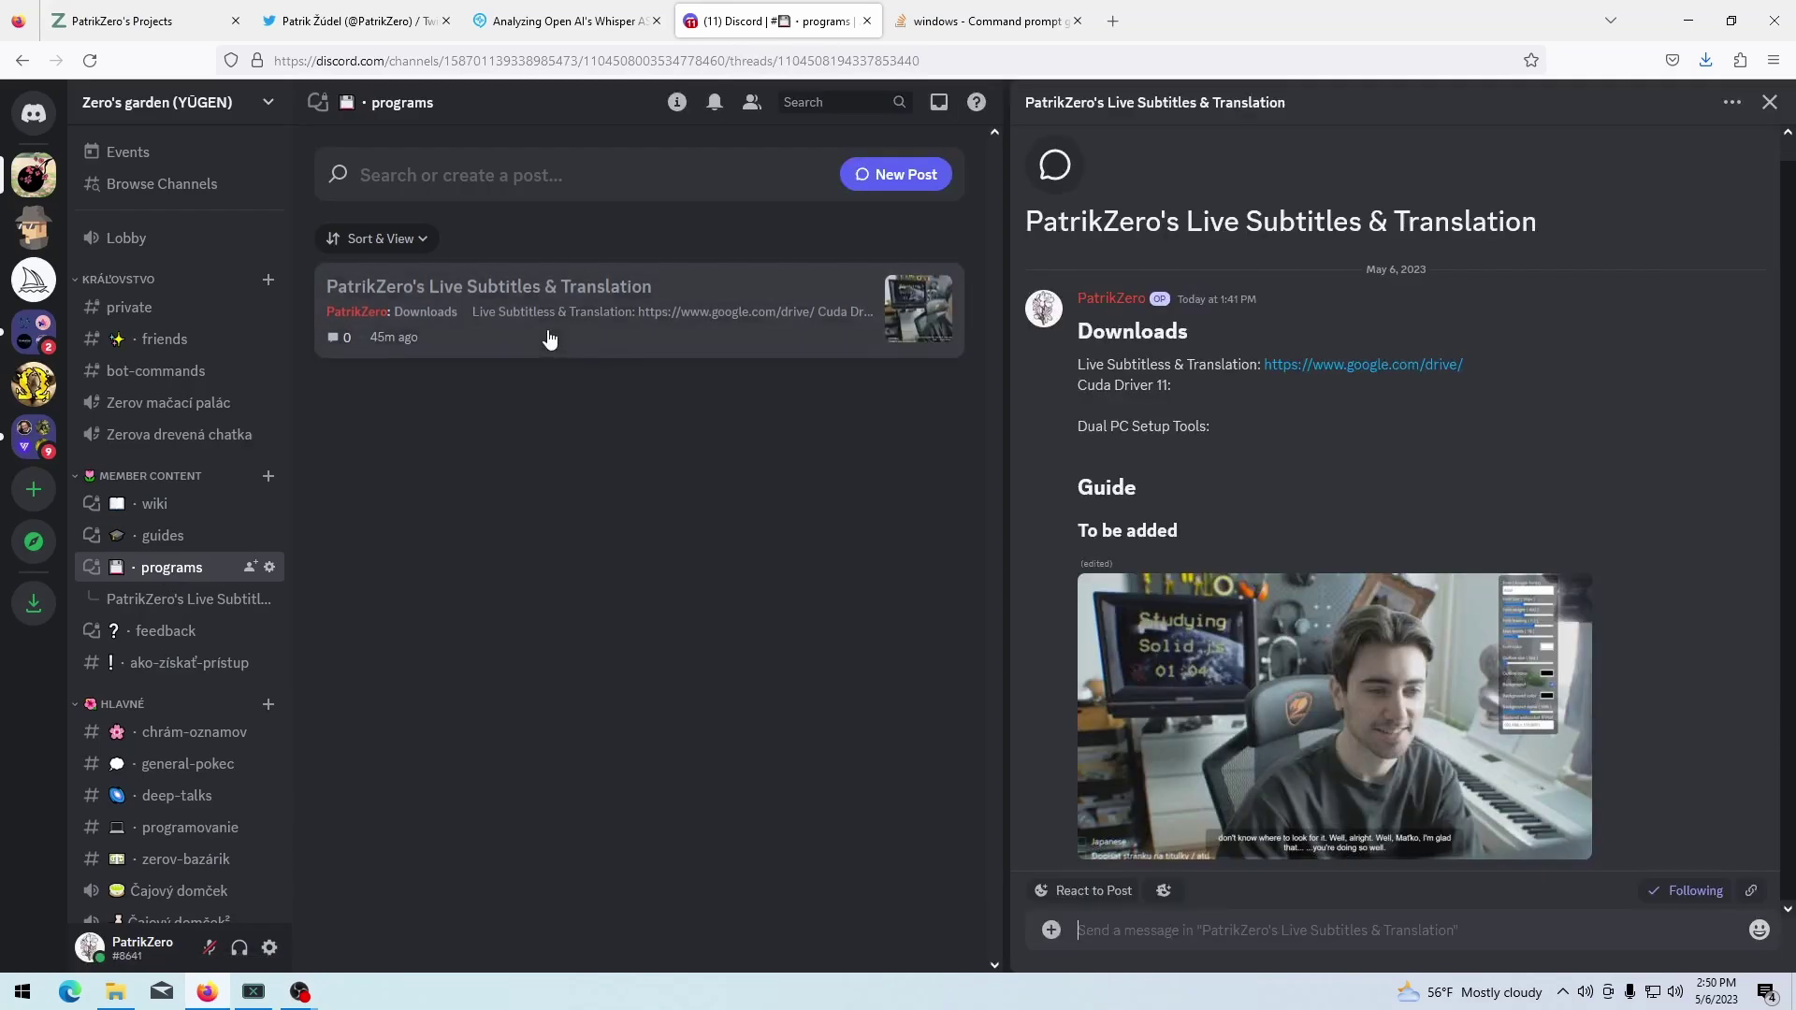
mouse_move(1076, 362)
mouse_down()
mouse_move(1191, 404)
mouse_move(1090, 366)
mouse_up()
click(1090, 366)
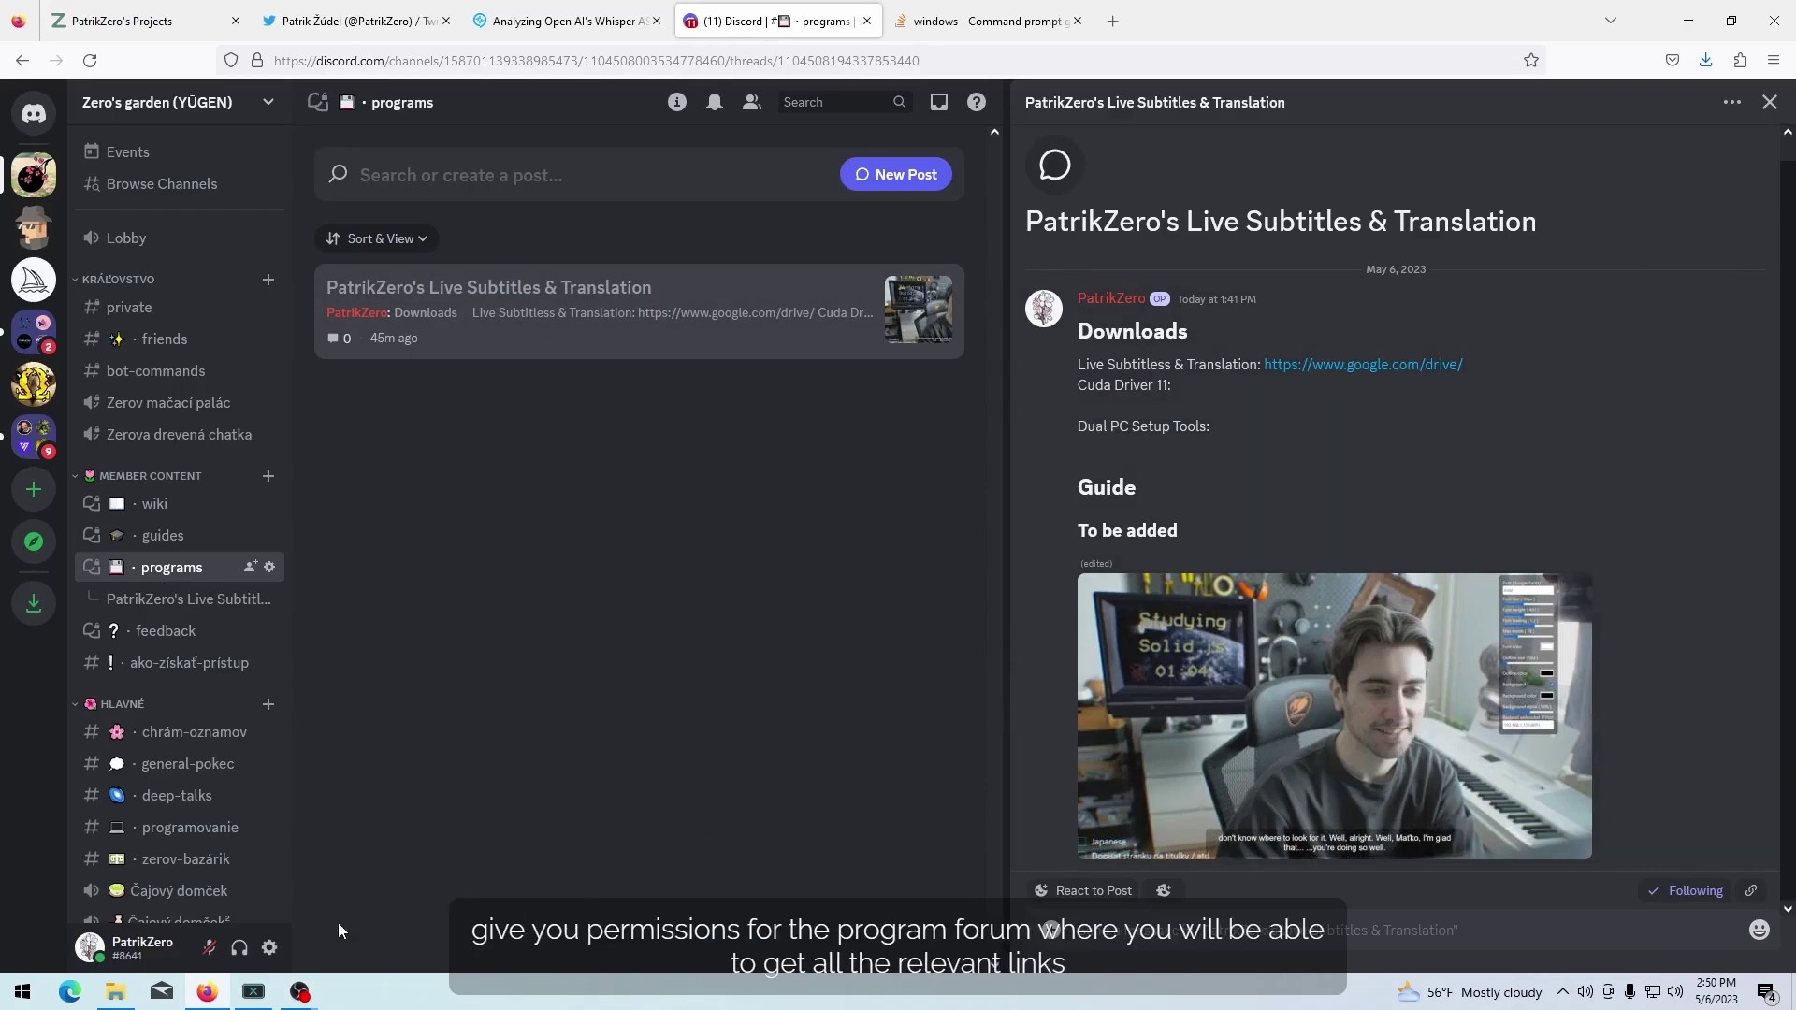
Step: Browse from the All needed tools folder into PatrikZeros_Subtitles and its inner program folder
click(116, 991)
click(590, 213)
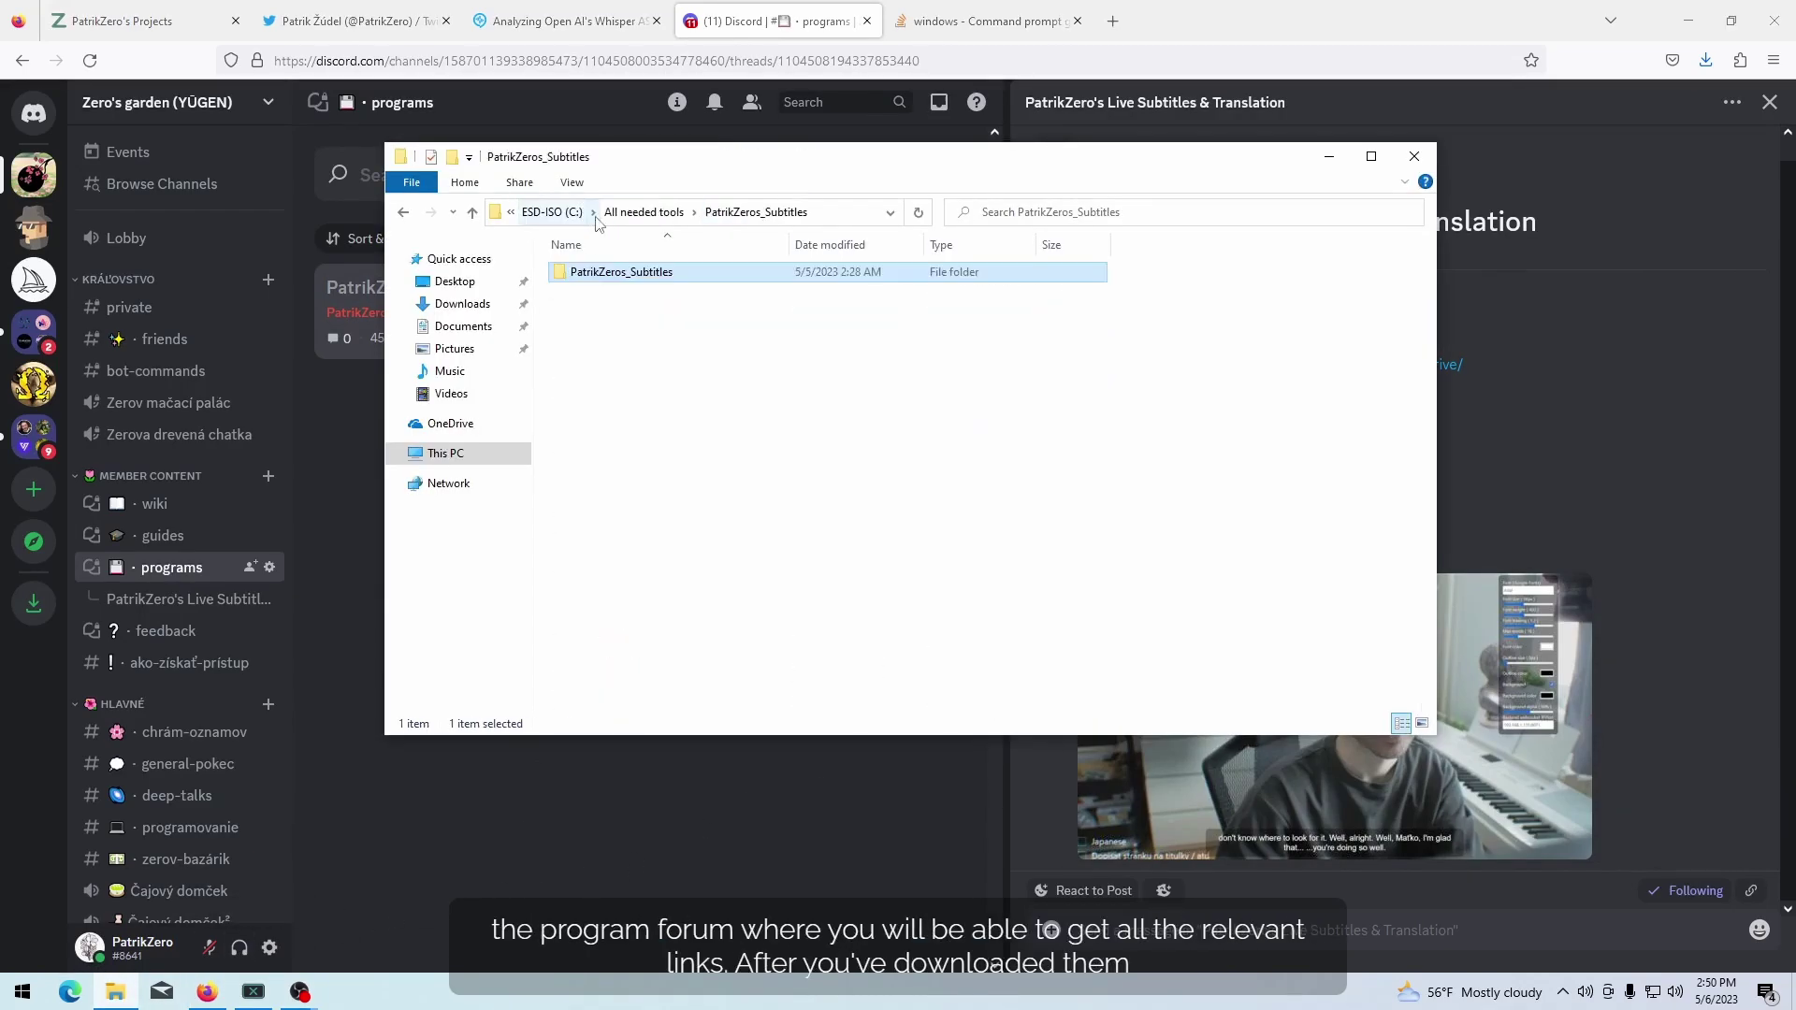
click(611, 313)
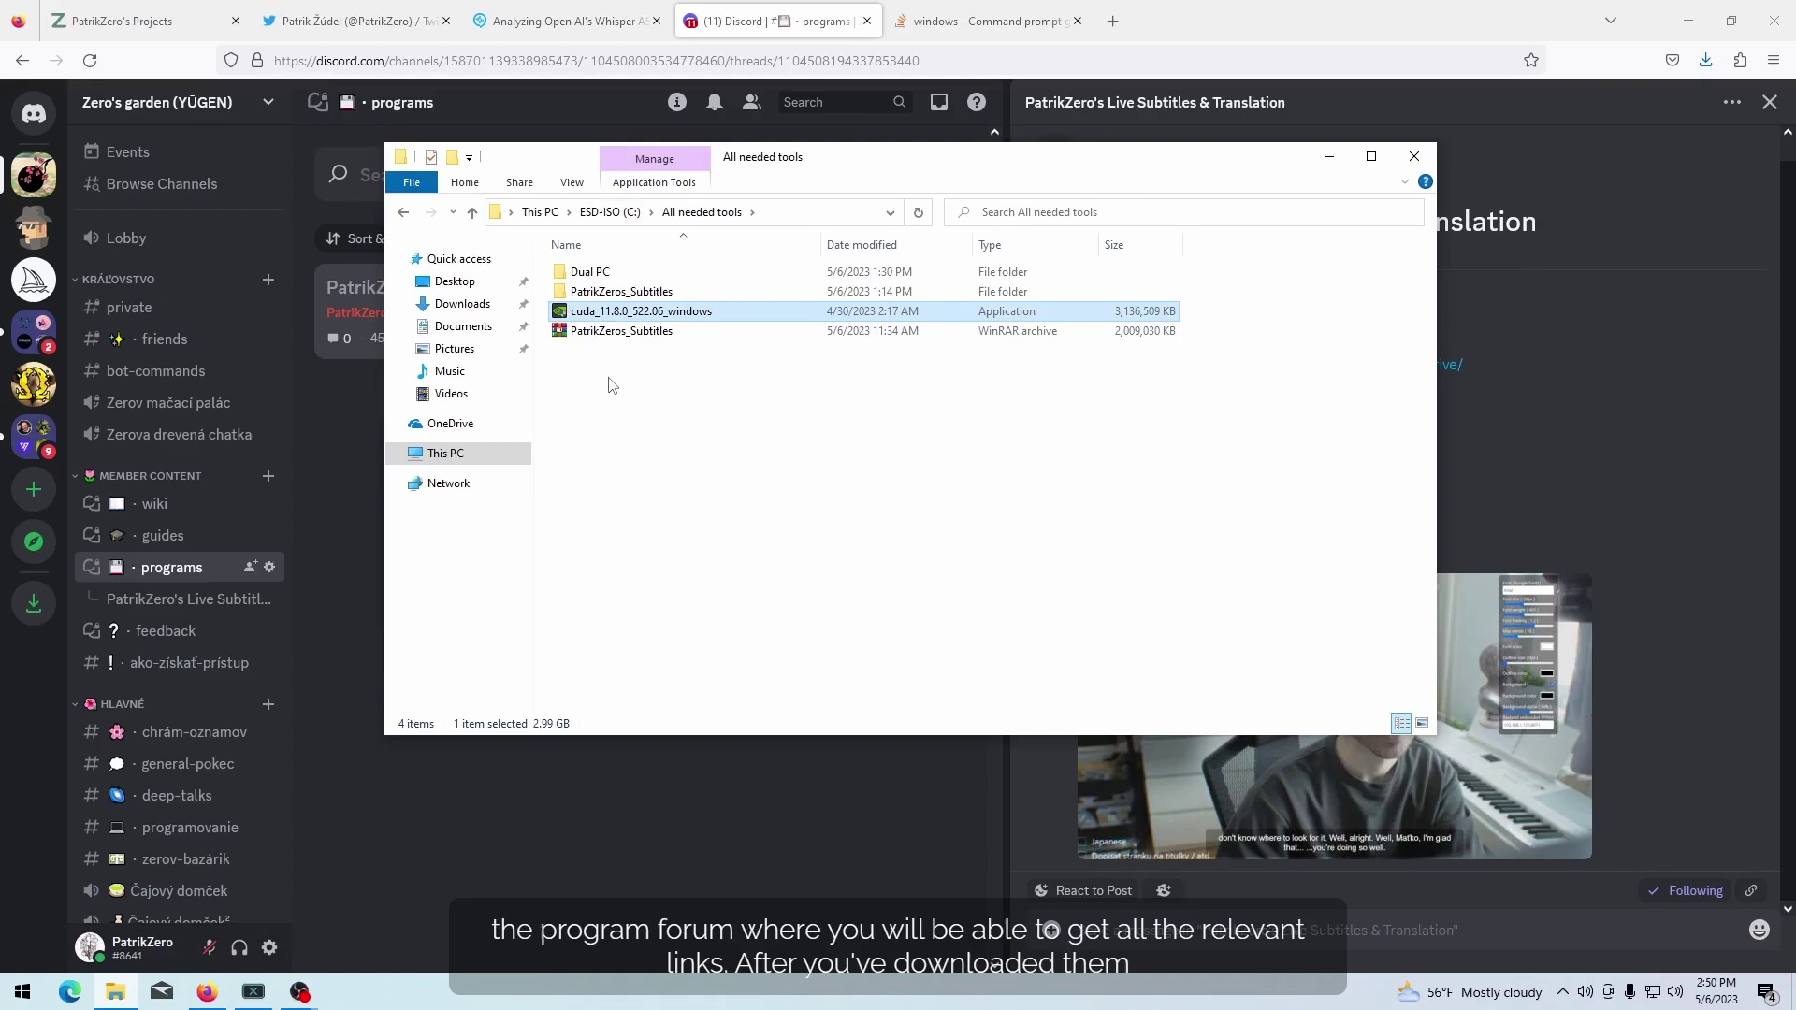
click(654, 412)
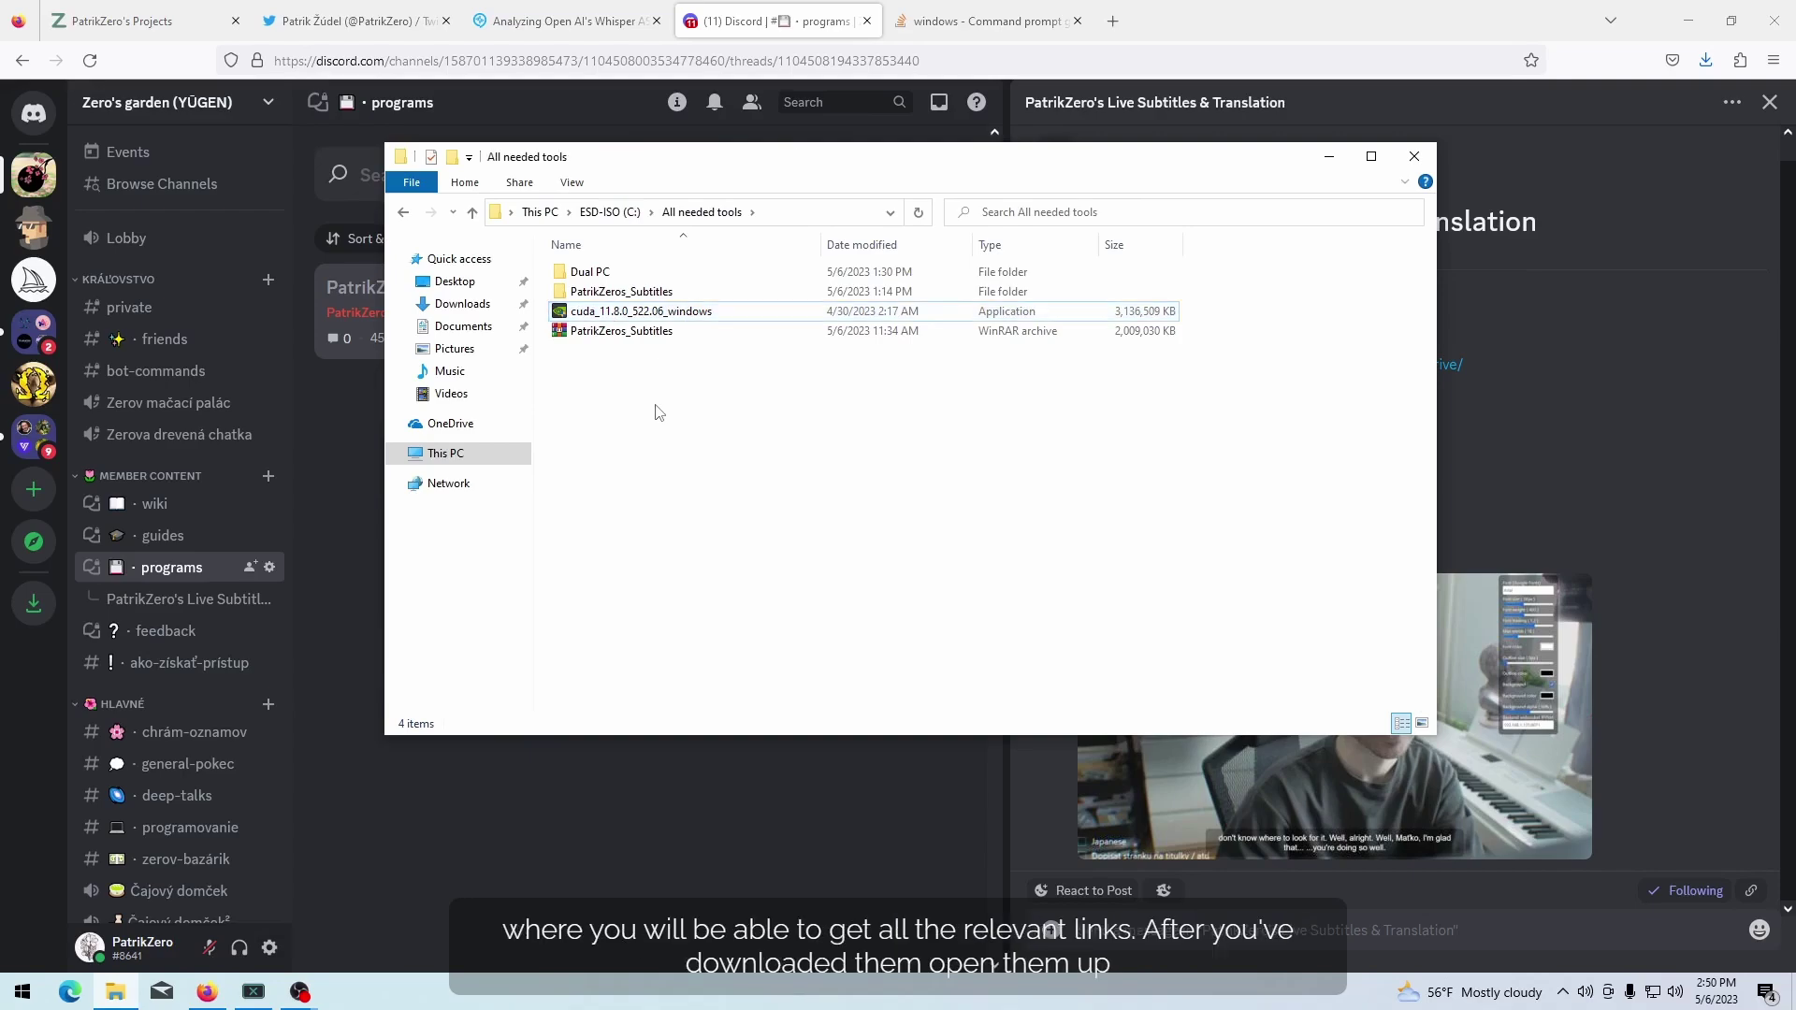
double_click(606, 290)
click(601, 279)
double_click(602, 279)
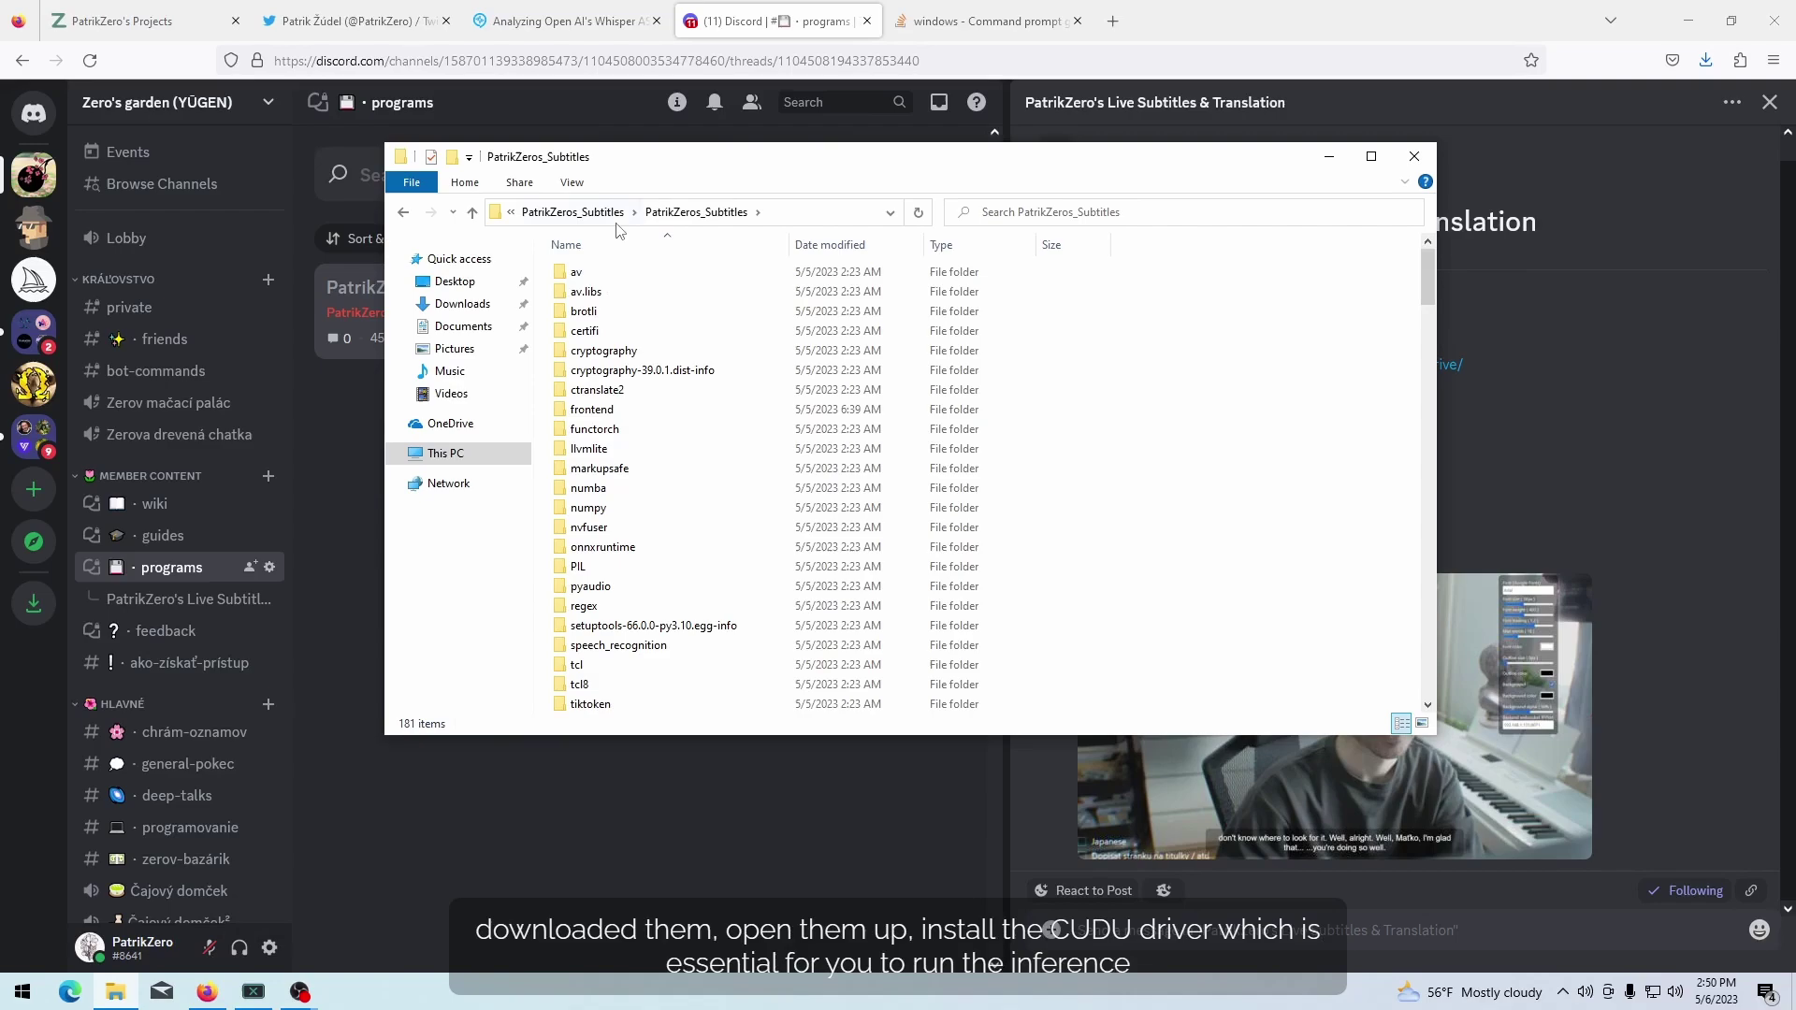
scroll(786, 421, down, 5)
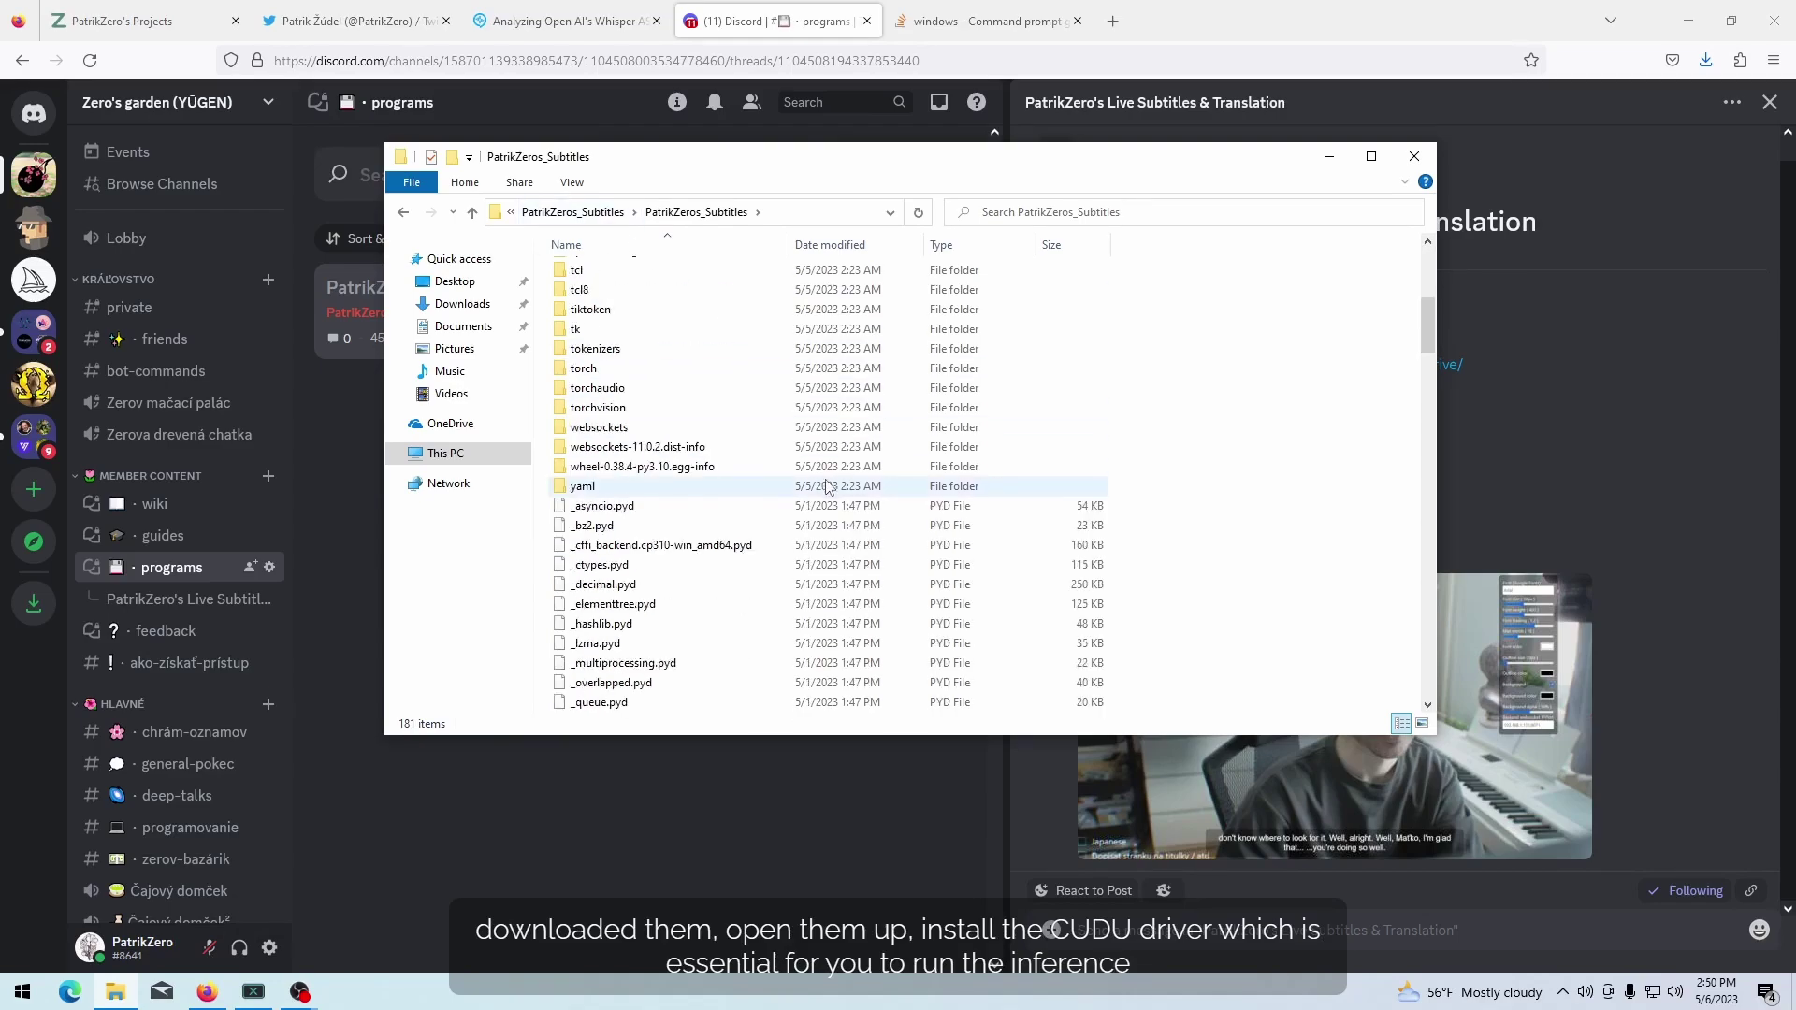
scroll(843, 474, down, 5)
scroll(853, 474, down, 5)
scroll(853, 475, down, 5)
scroll(758, 474, down, 5)
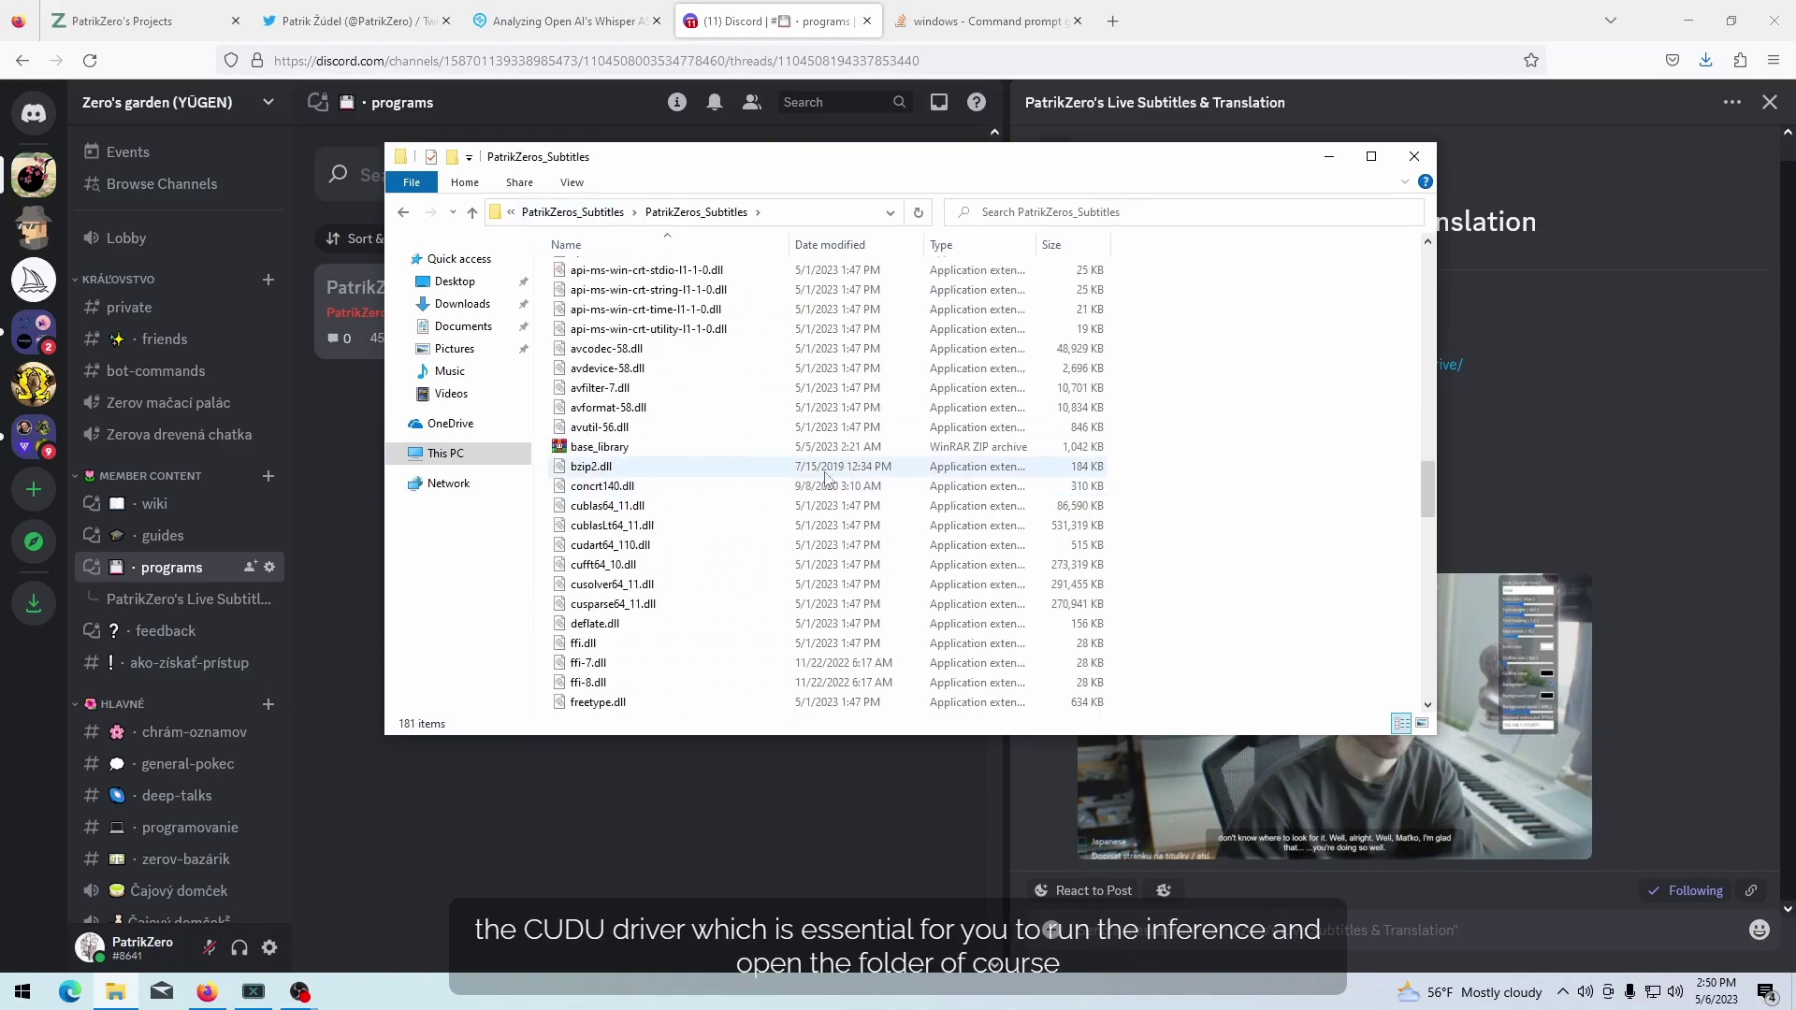
scroll(662, 477, down, 5)
scroll(663, 477, down, 2)
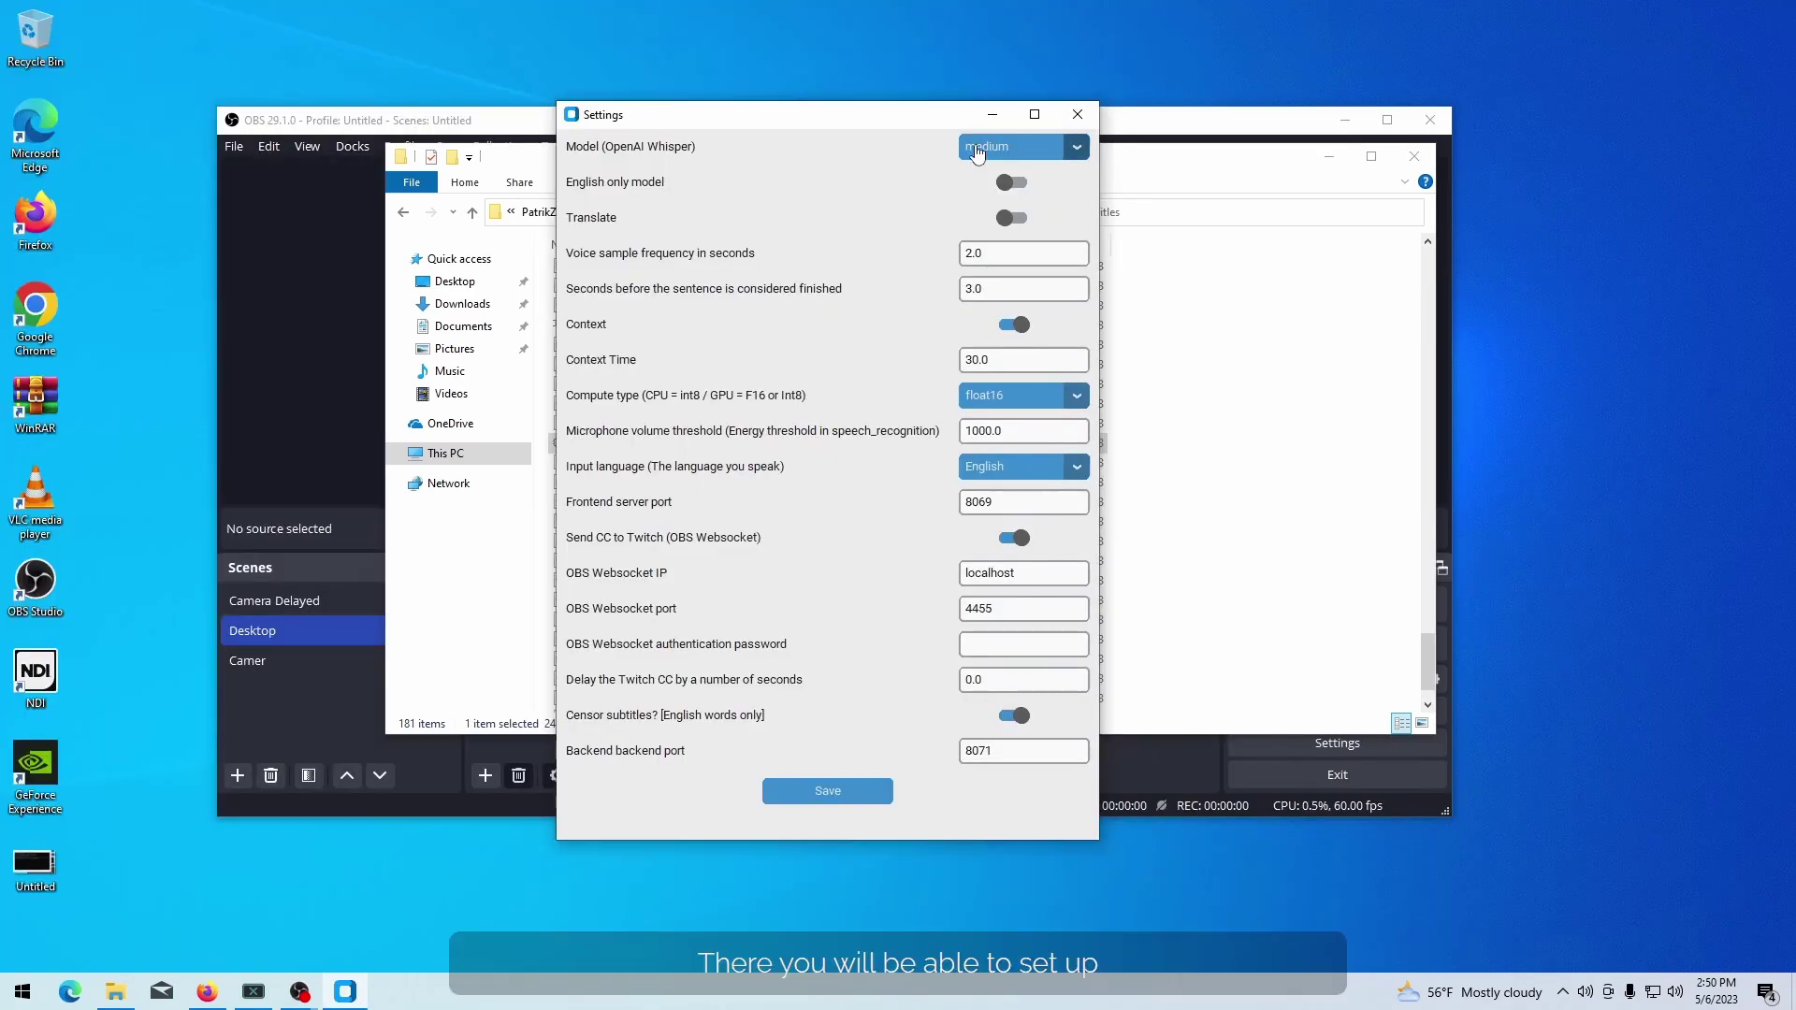
Step: Expand the Model (OpenAI Whisper) dropdown to list sizes from tiny to large-v2
click(968, 154)
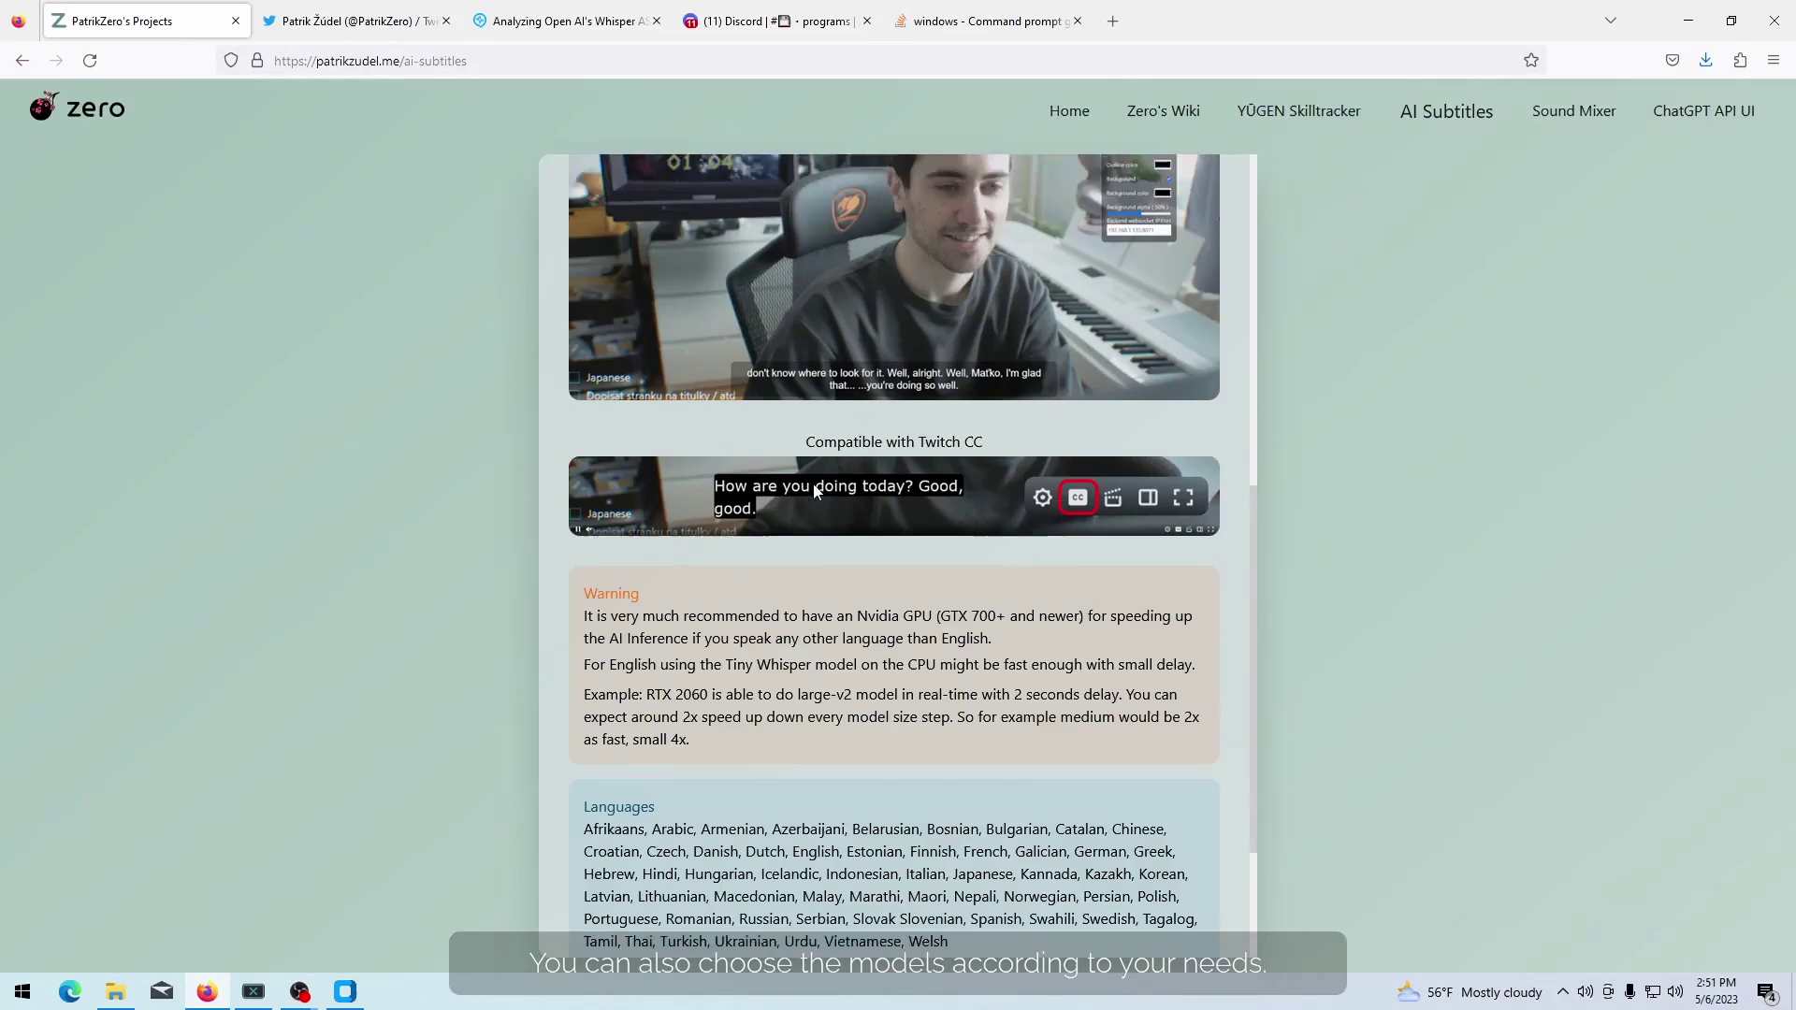
scroll(815, 490, down, 3)
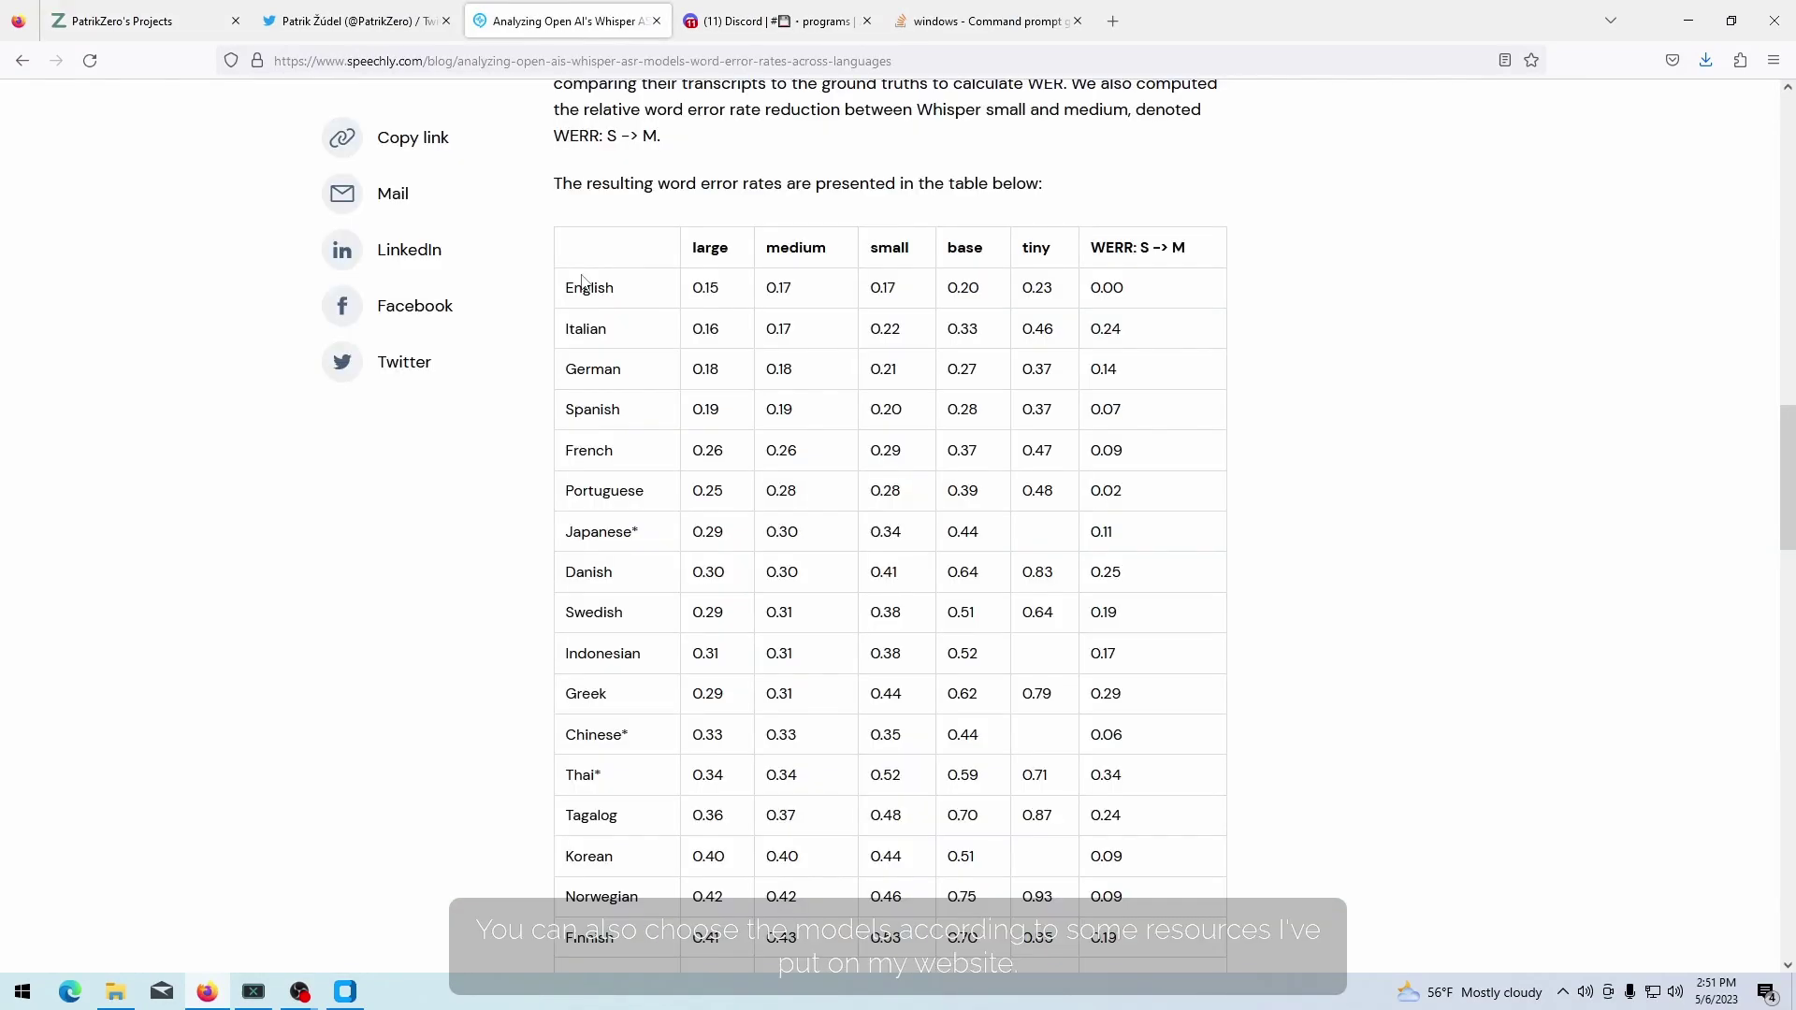
scroll(590, 324, down, 2)
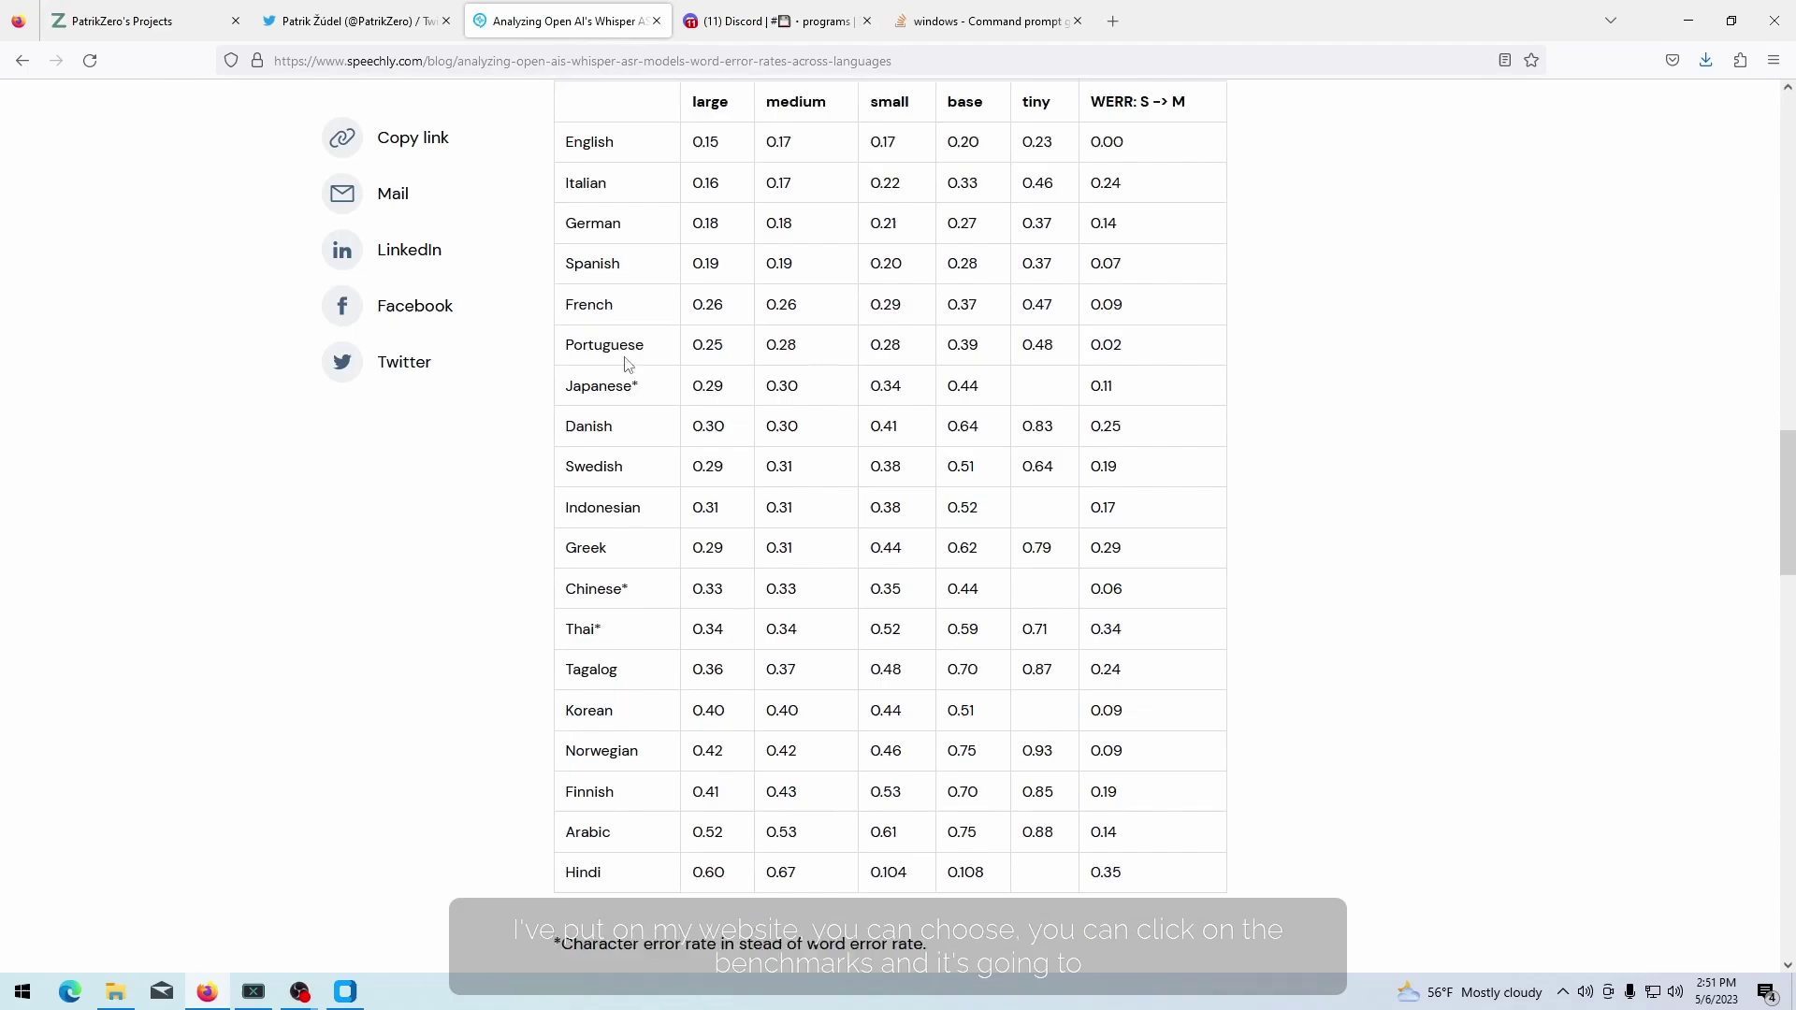
scroll(603, 336, up, 1)
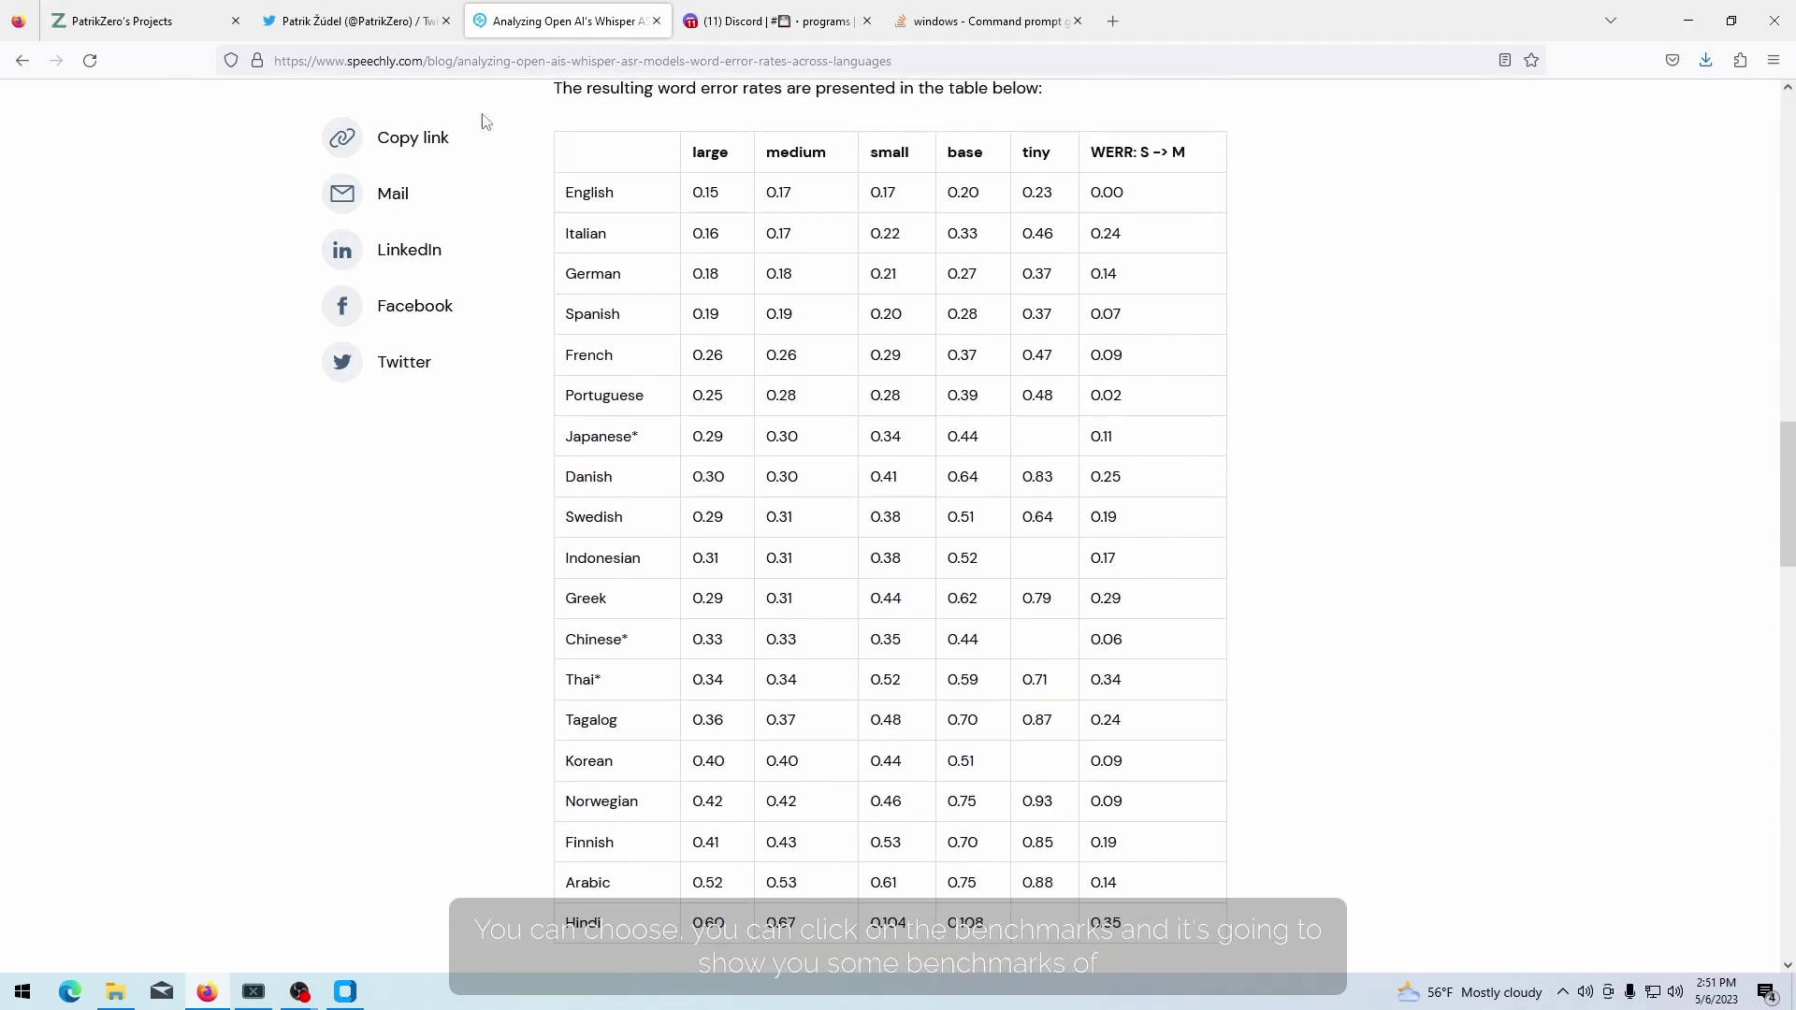
Step: View PatrikZero's tweet charting Whisper error rates per language, then minimize Firefox
click(403, 34)
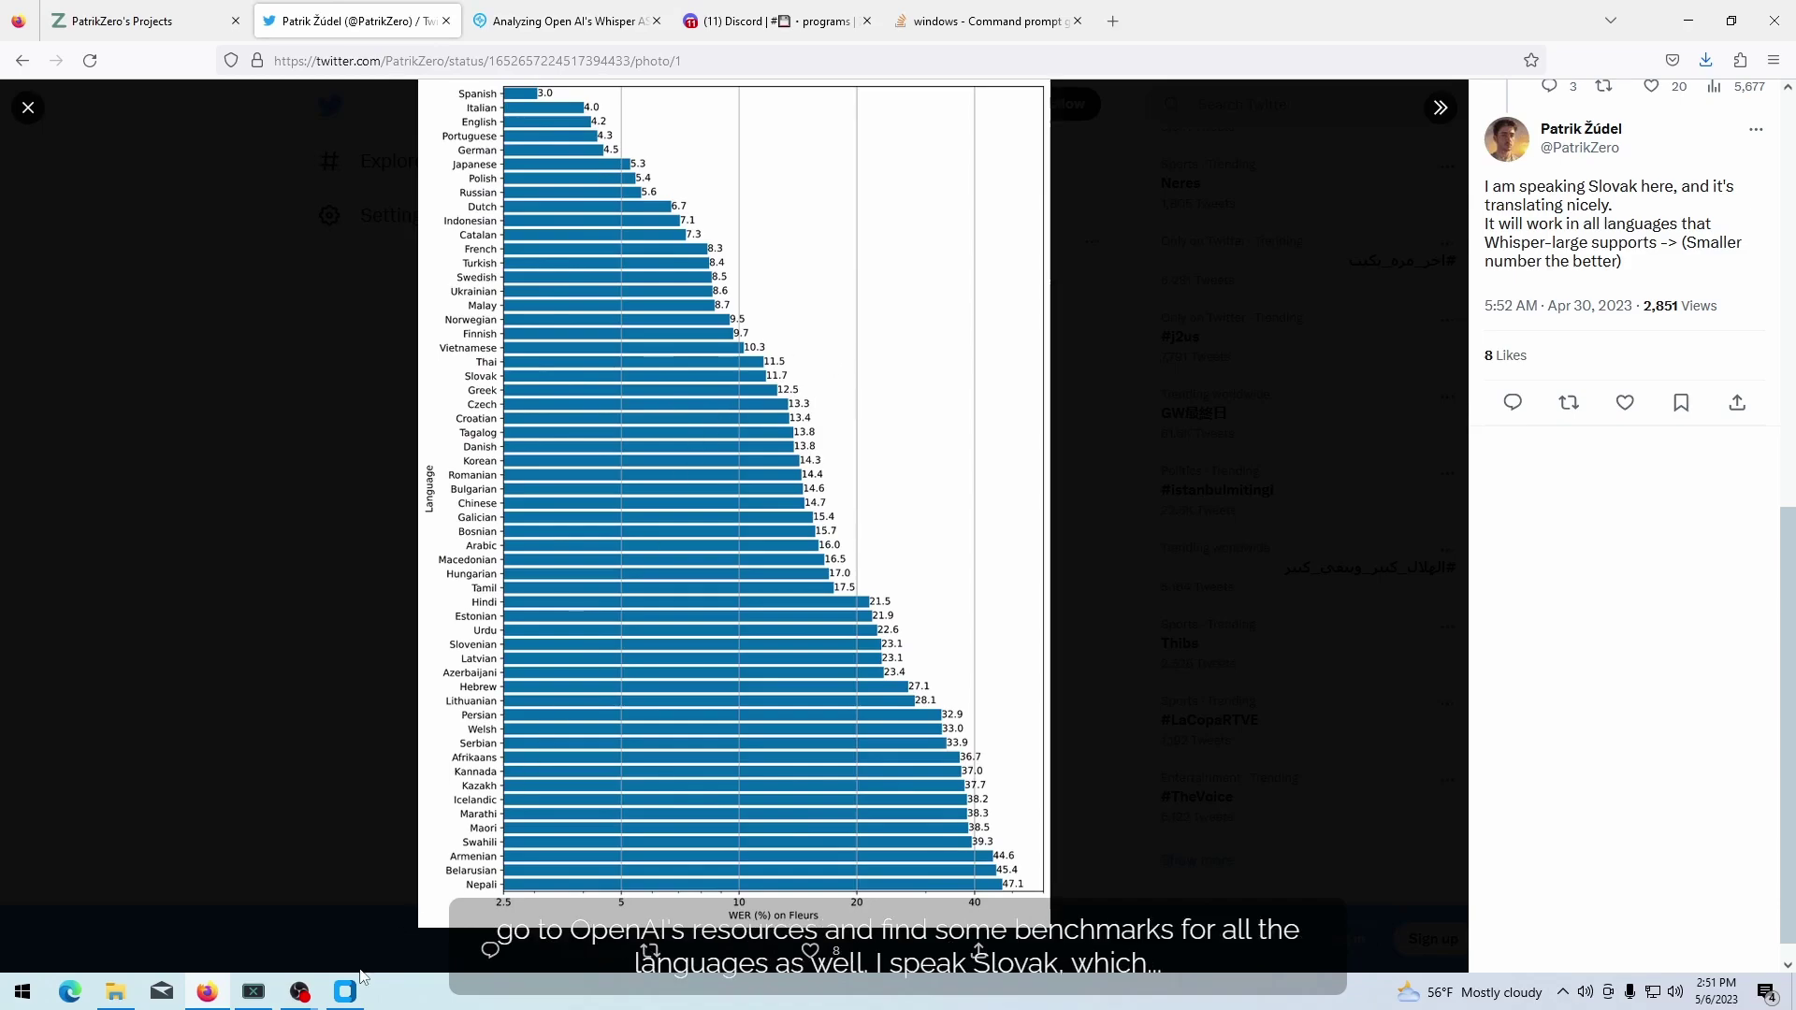
click(1688, 19)
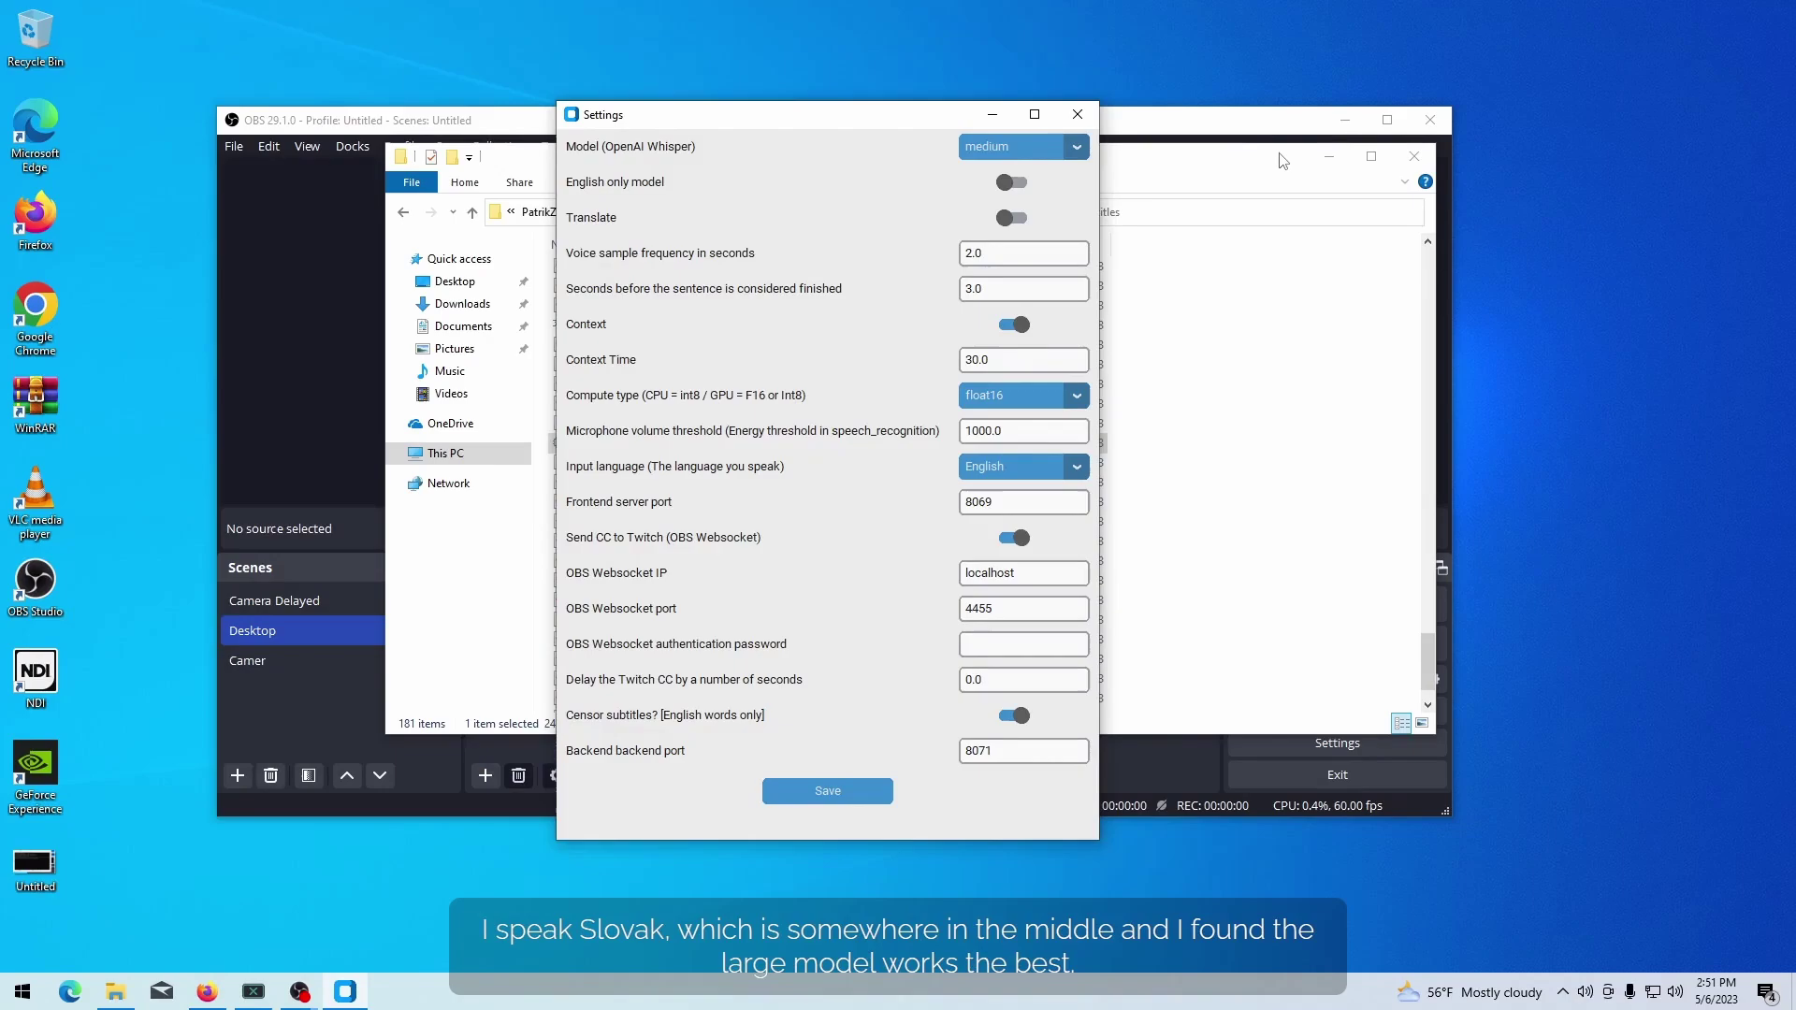
drag(891, 124, 898, 116)
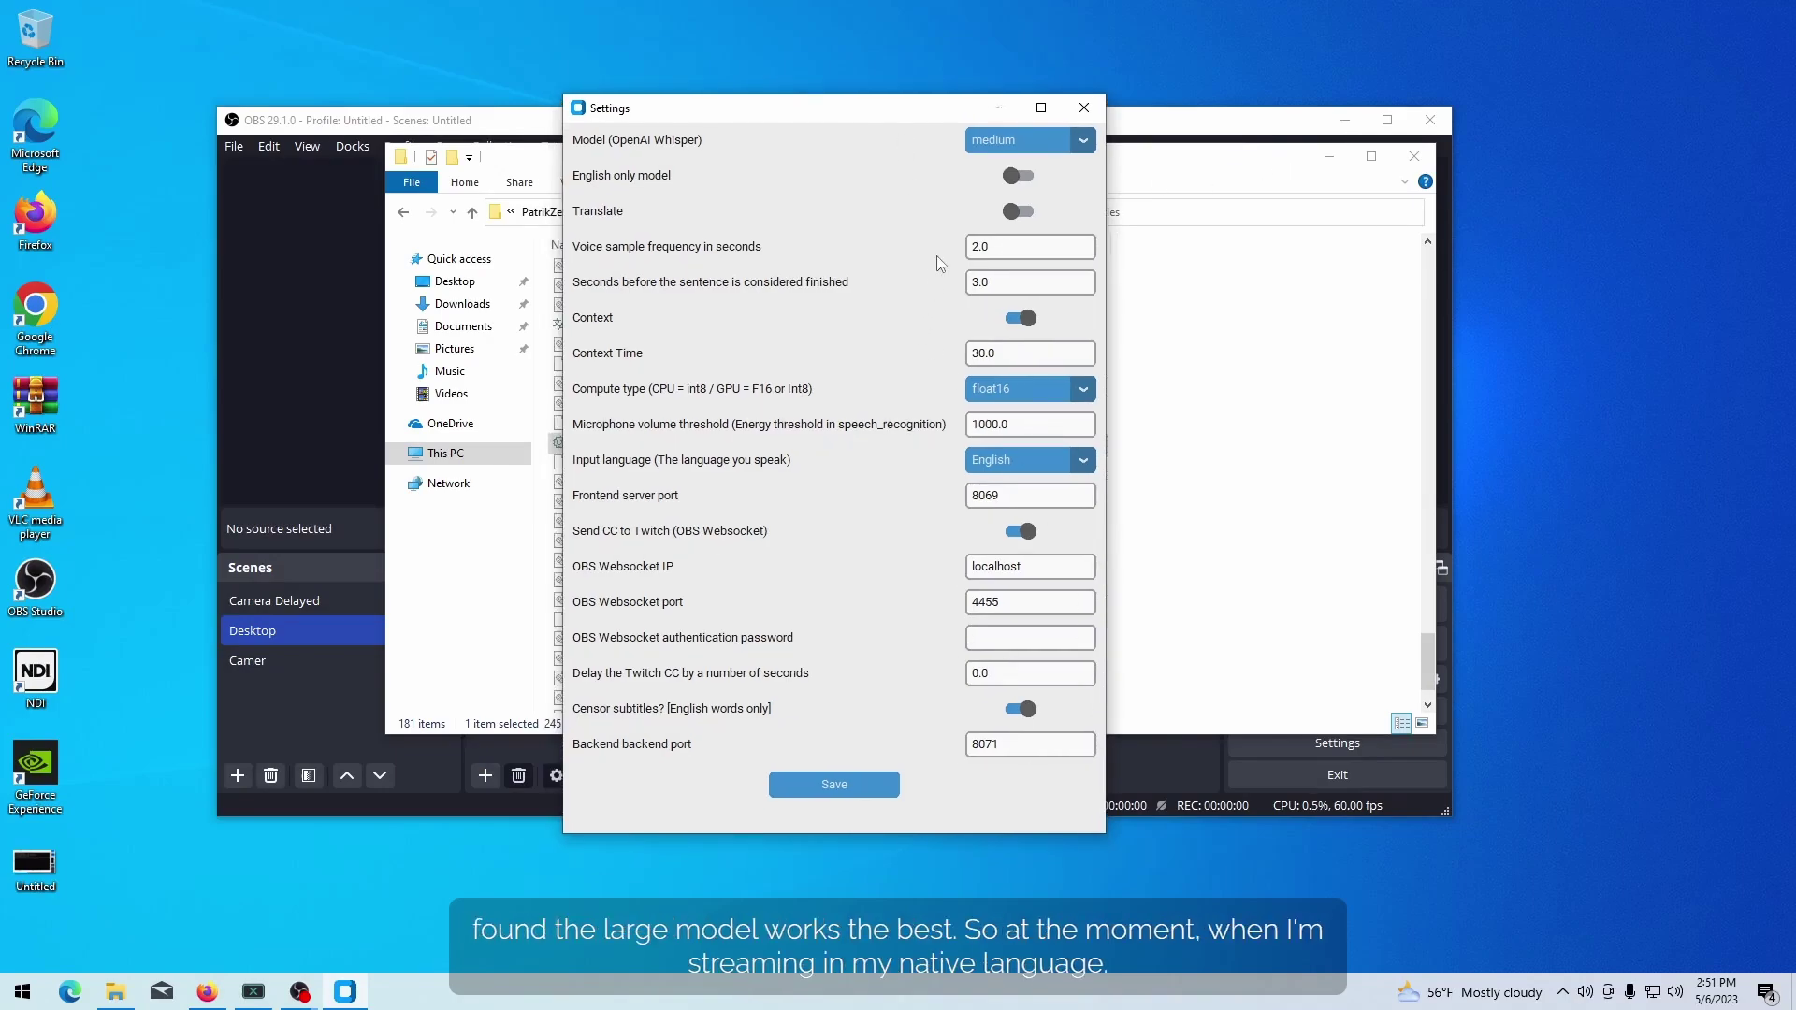
click(971, 146)
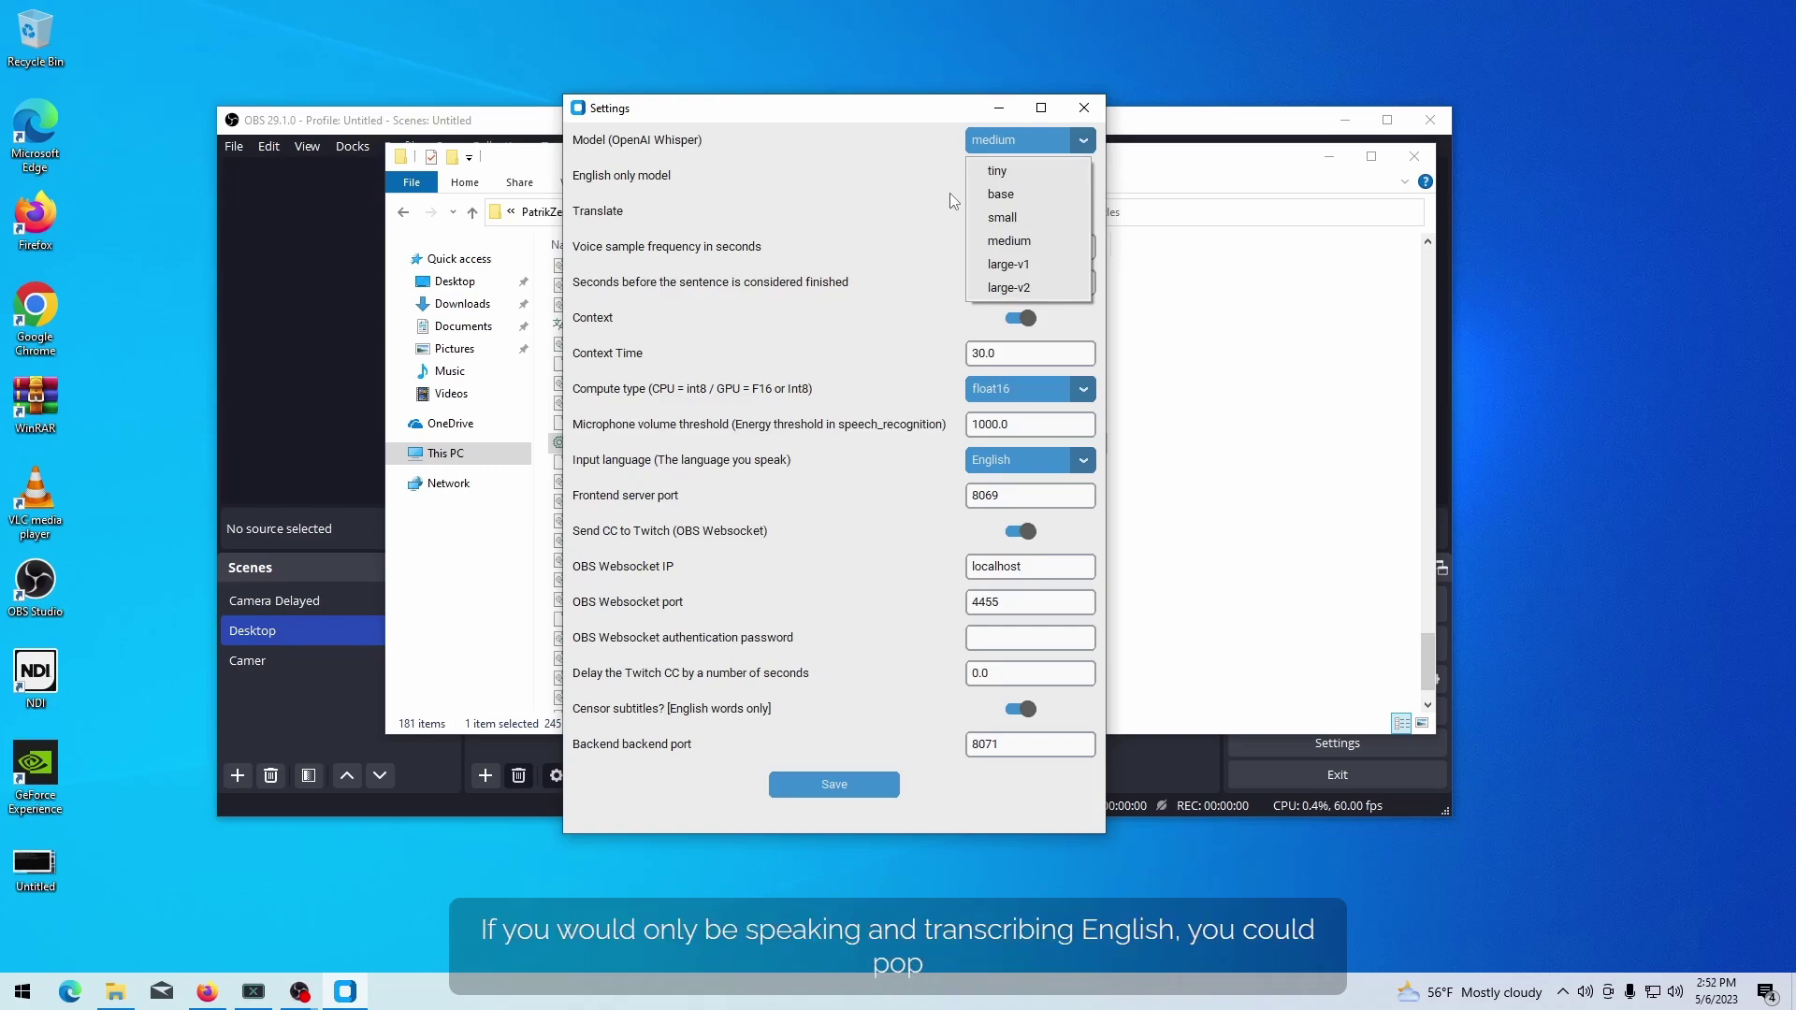
click(975, 149)
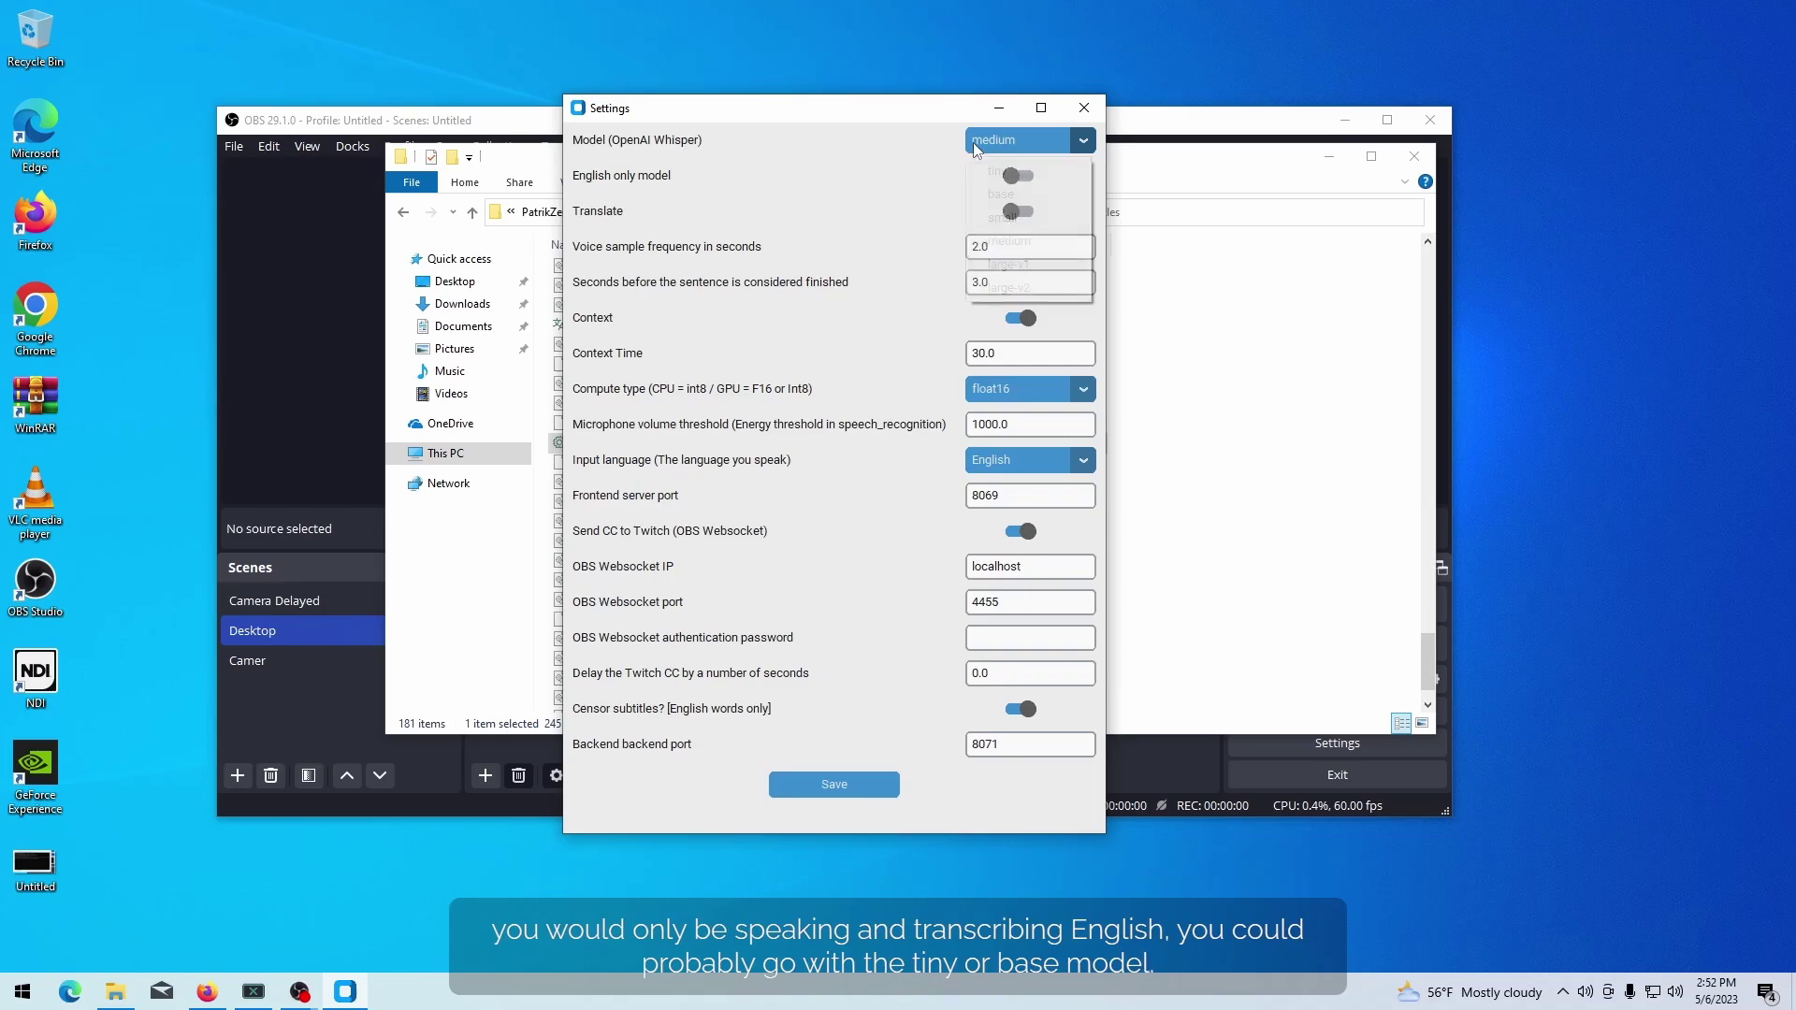
click(941, 169)
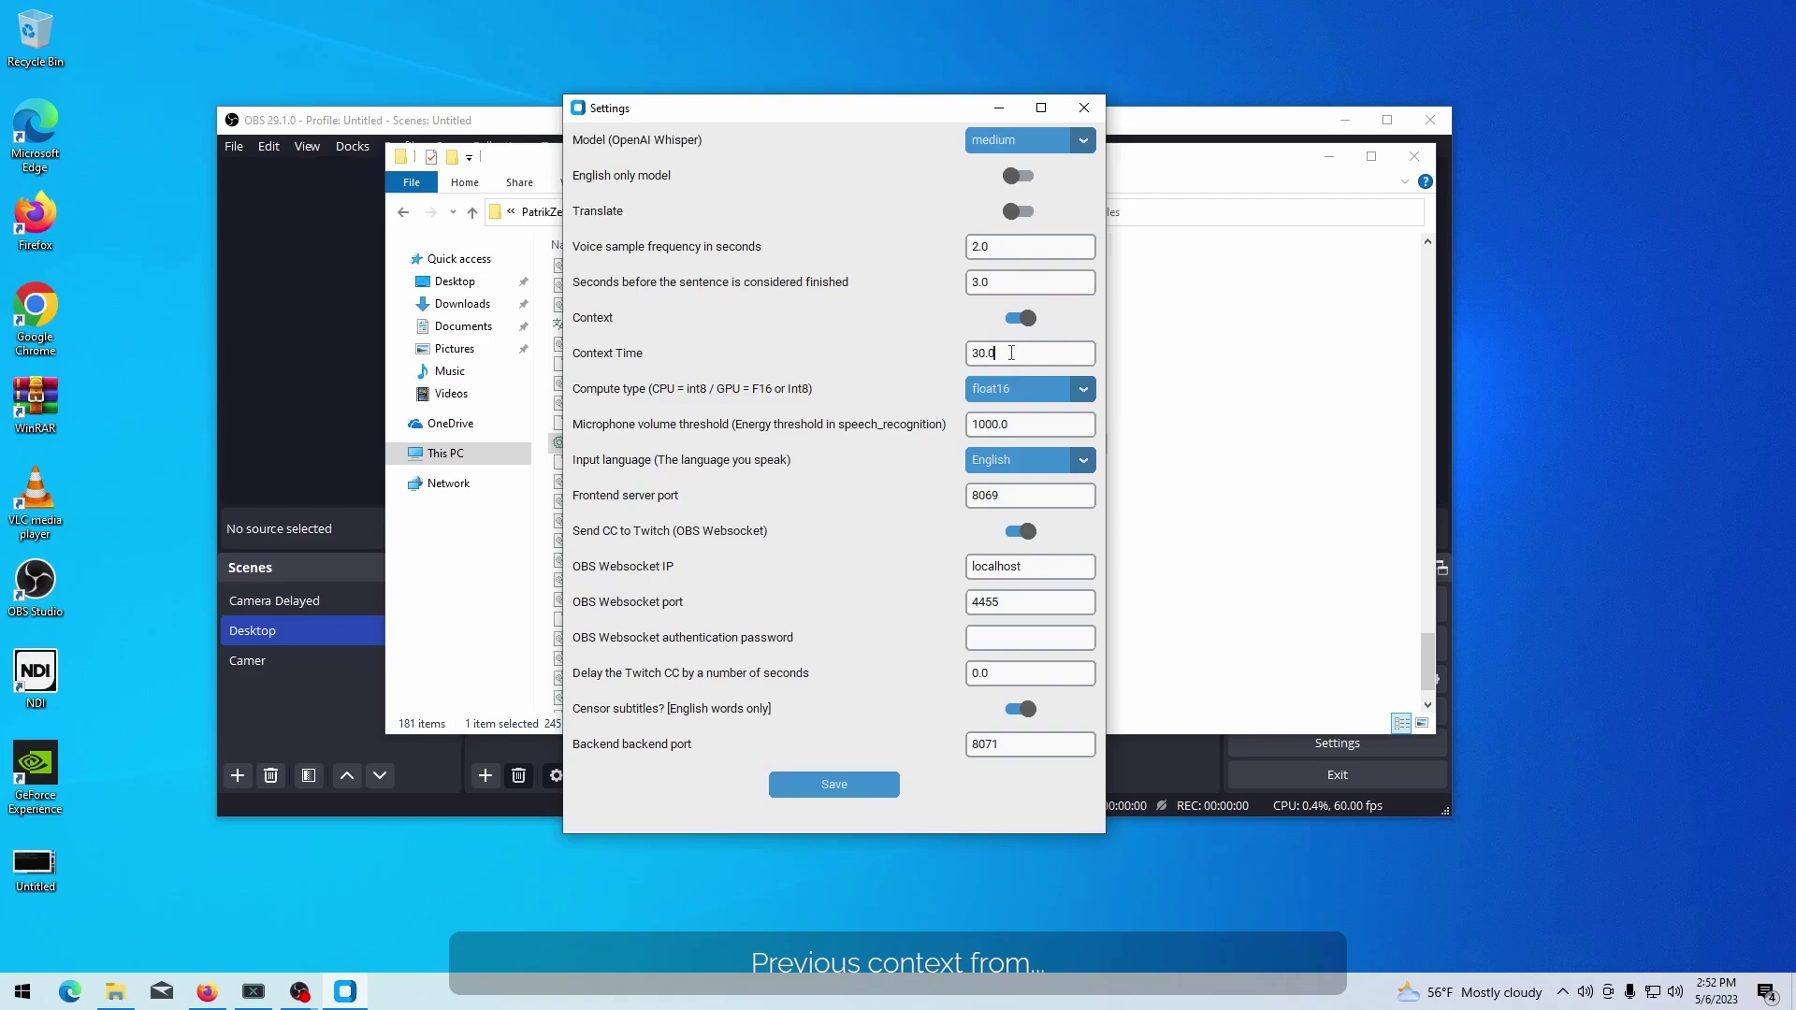
Step: Check the Context Time value of 30.0 and the compute type options, keeping float16
drag(1011, 352, 962, 354)
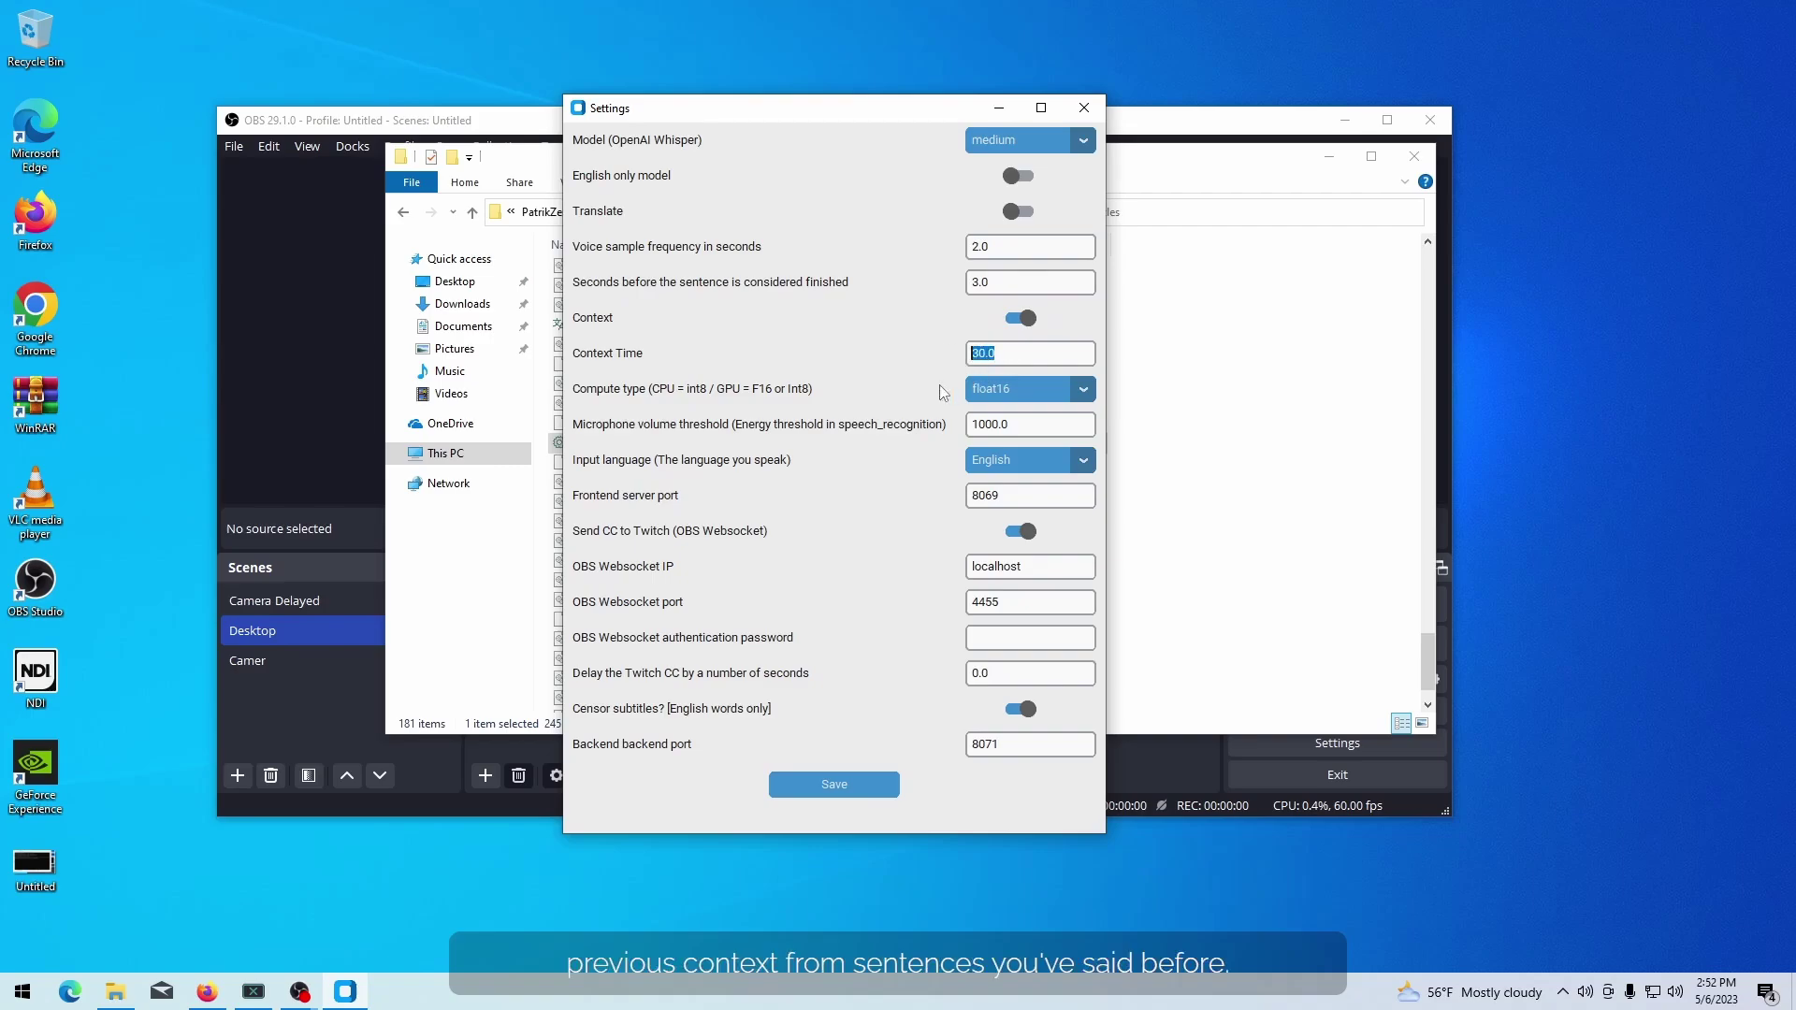
click(1016, 391)
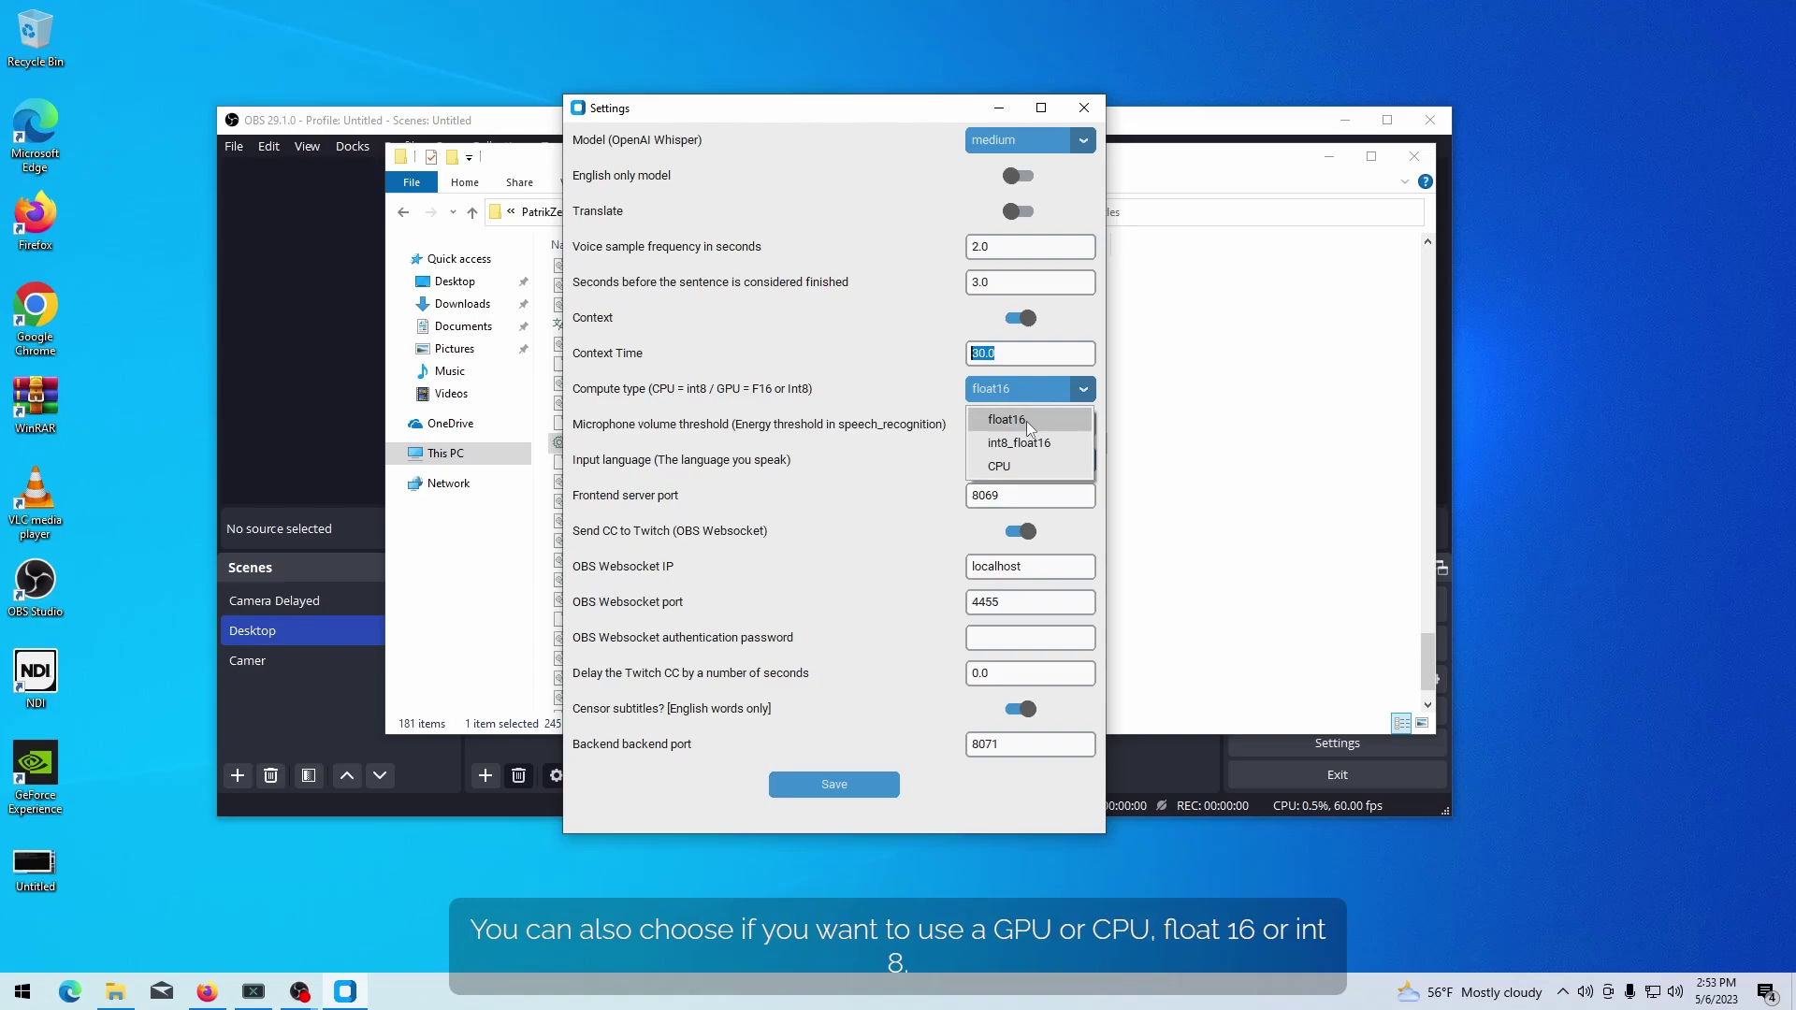
click(902, 402)
click(981, 398)
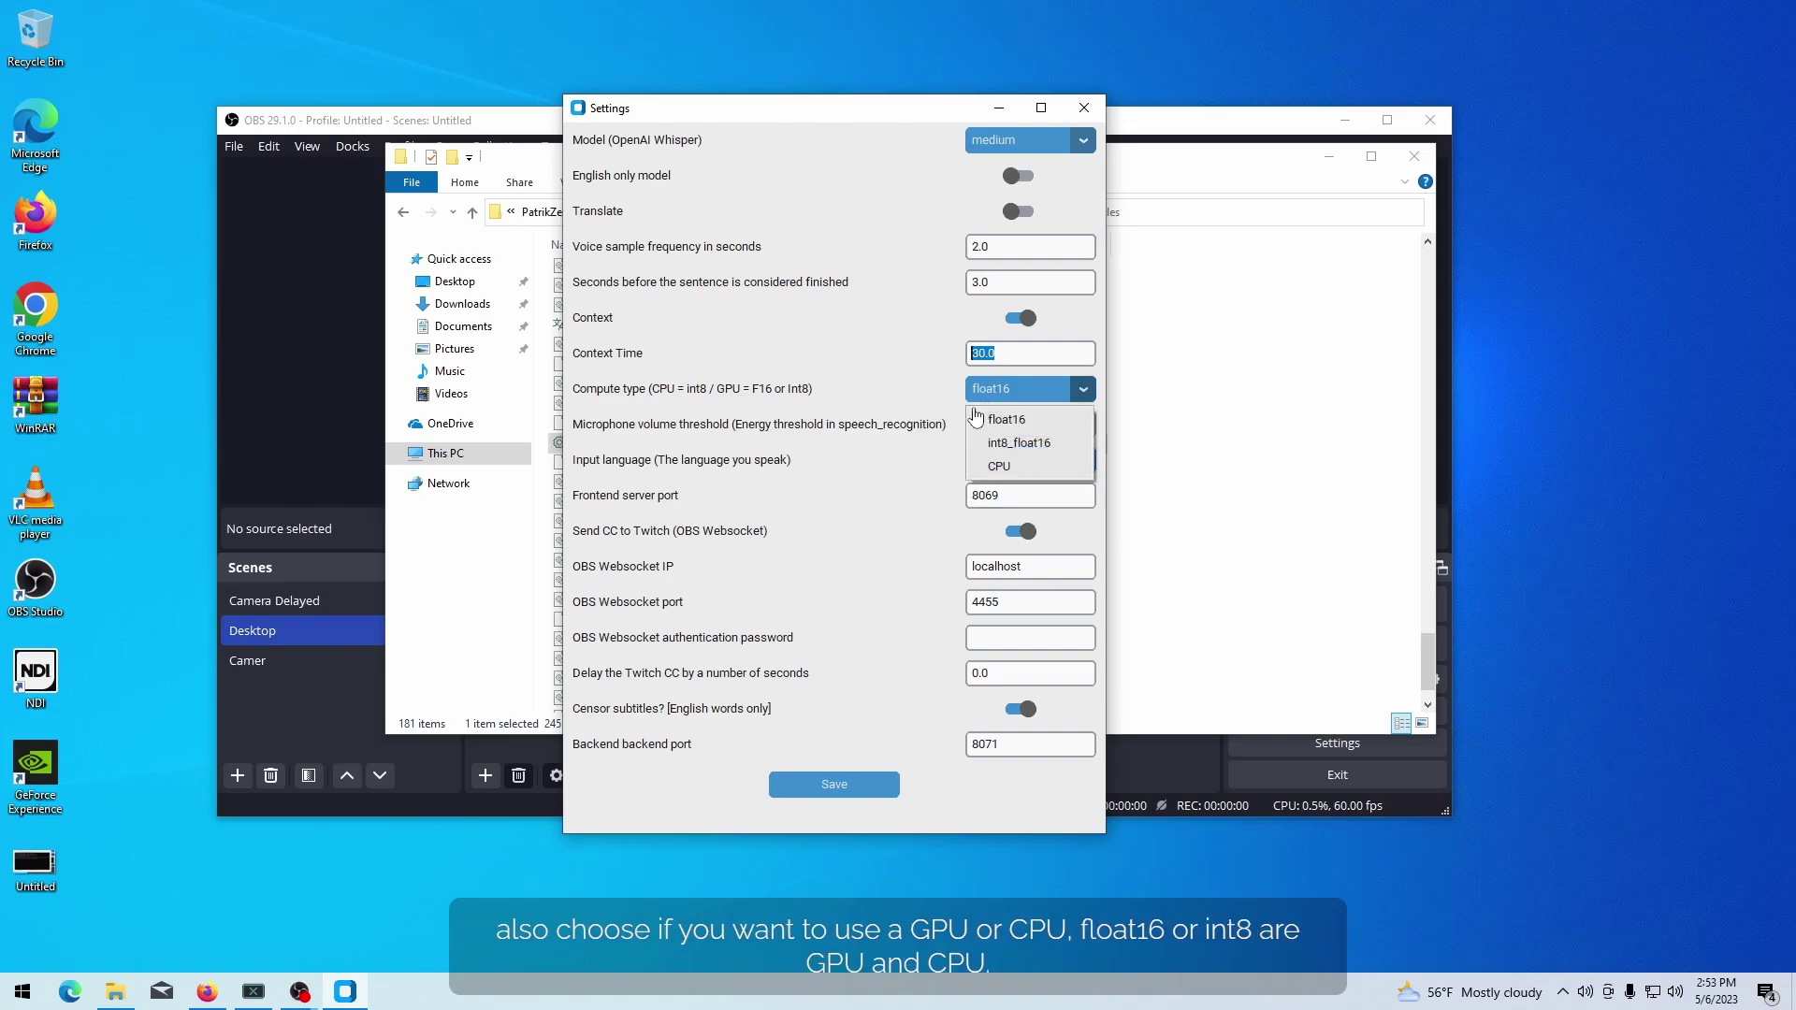
click(905, 424)
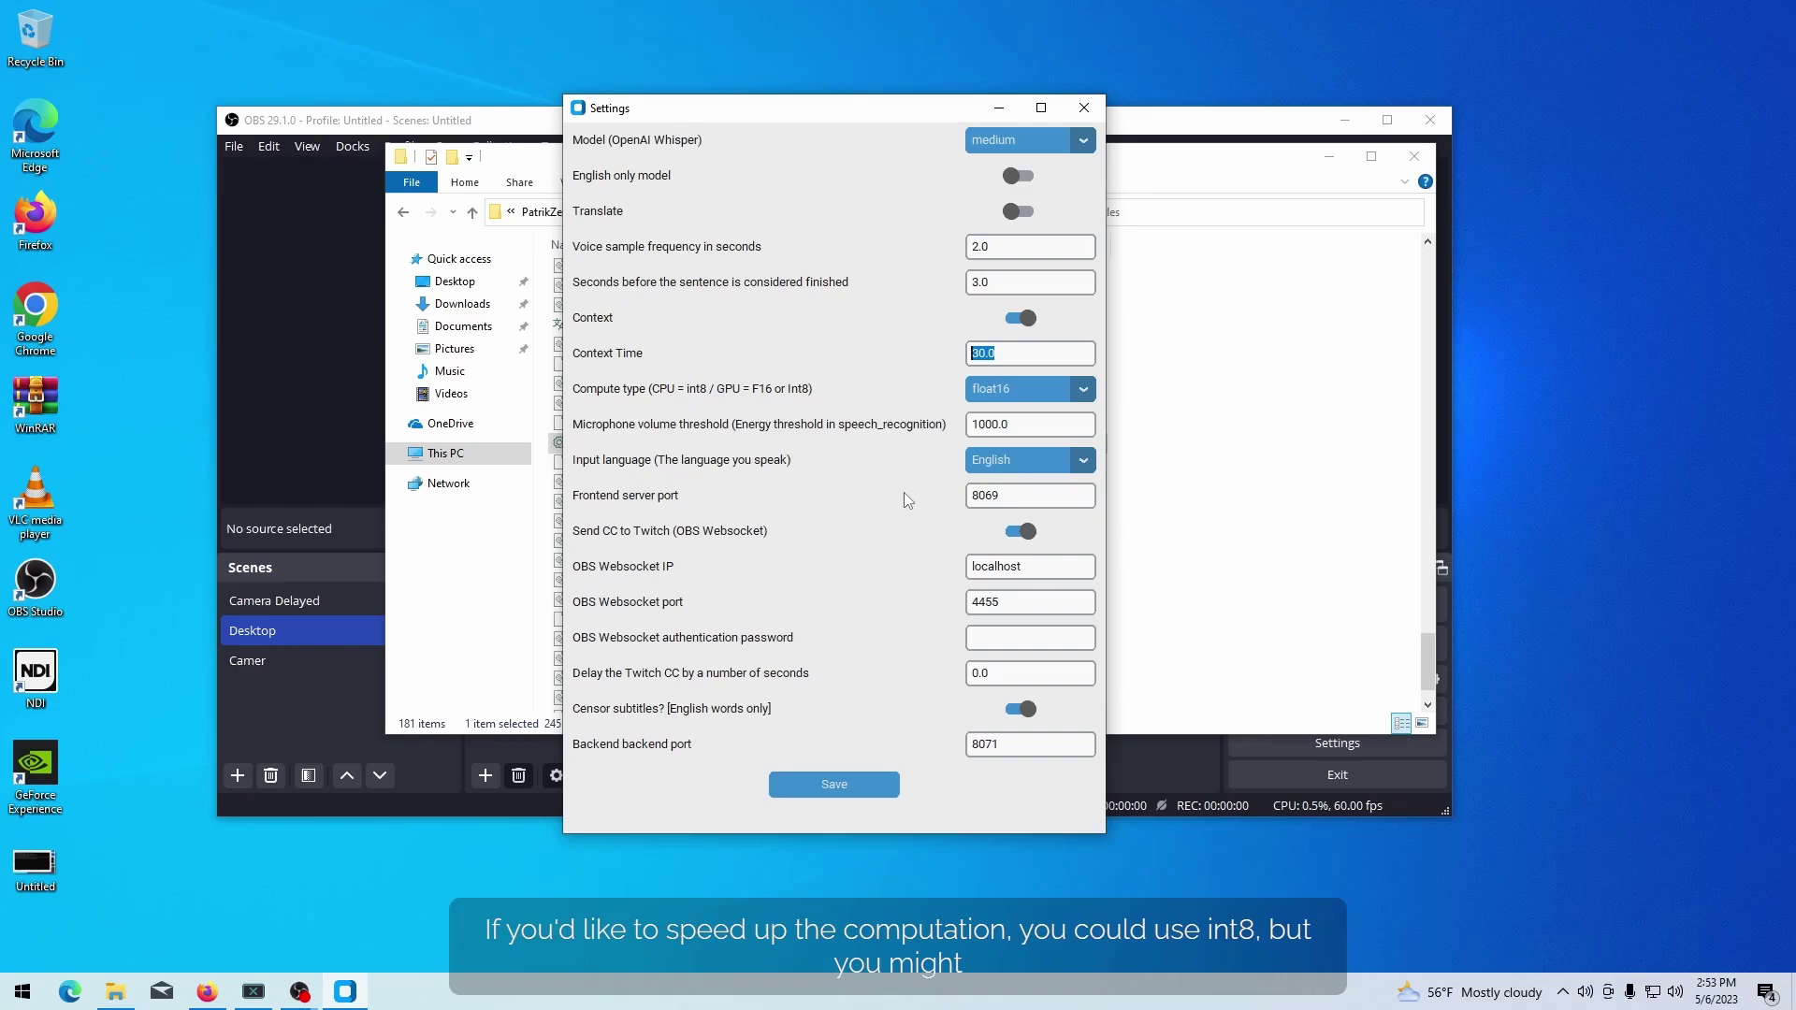
Step: Choose English from the Input language dropdown
click(1000, 463)
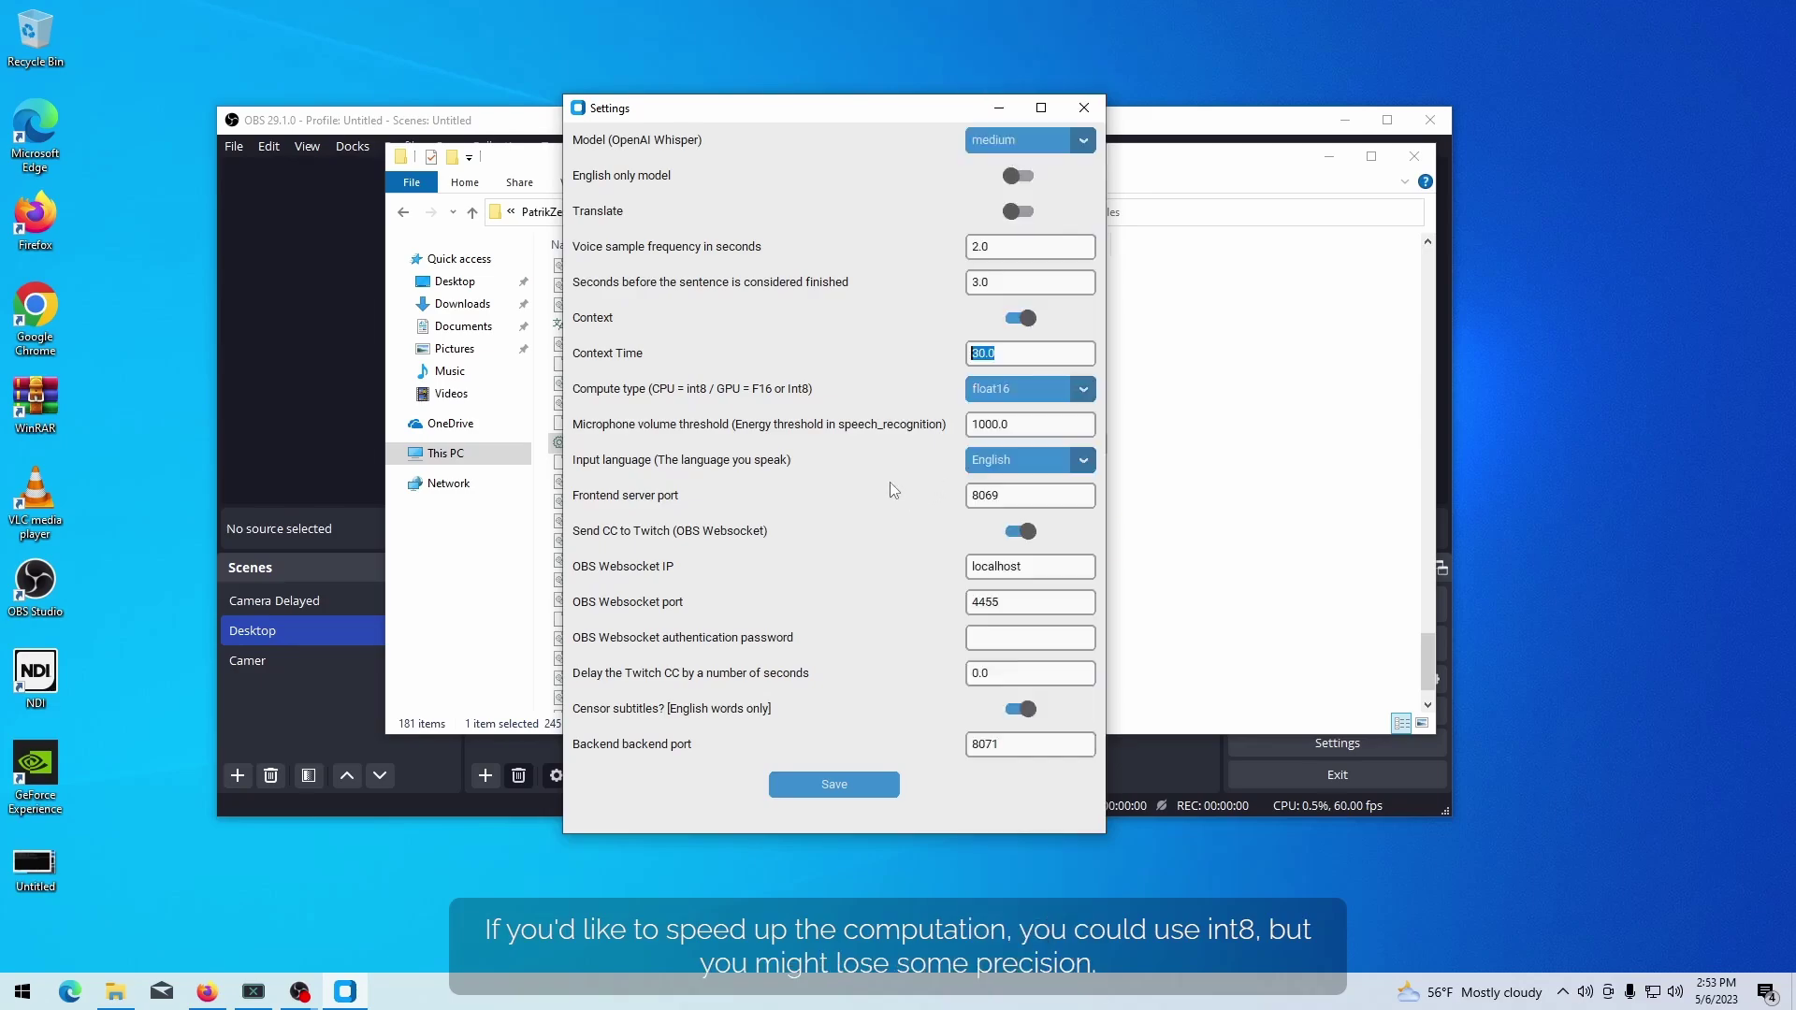
click(1031, 460)
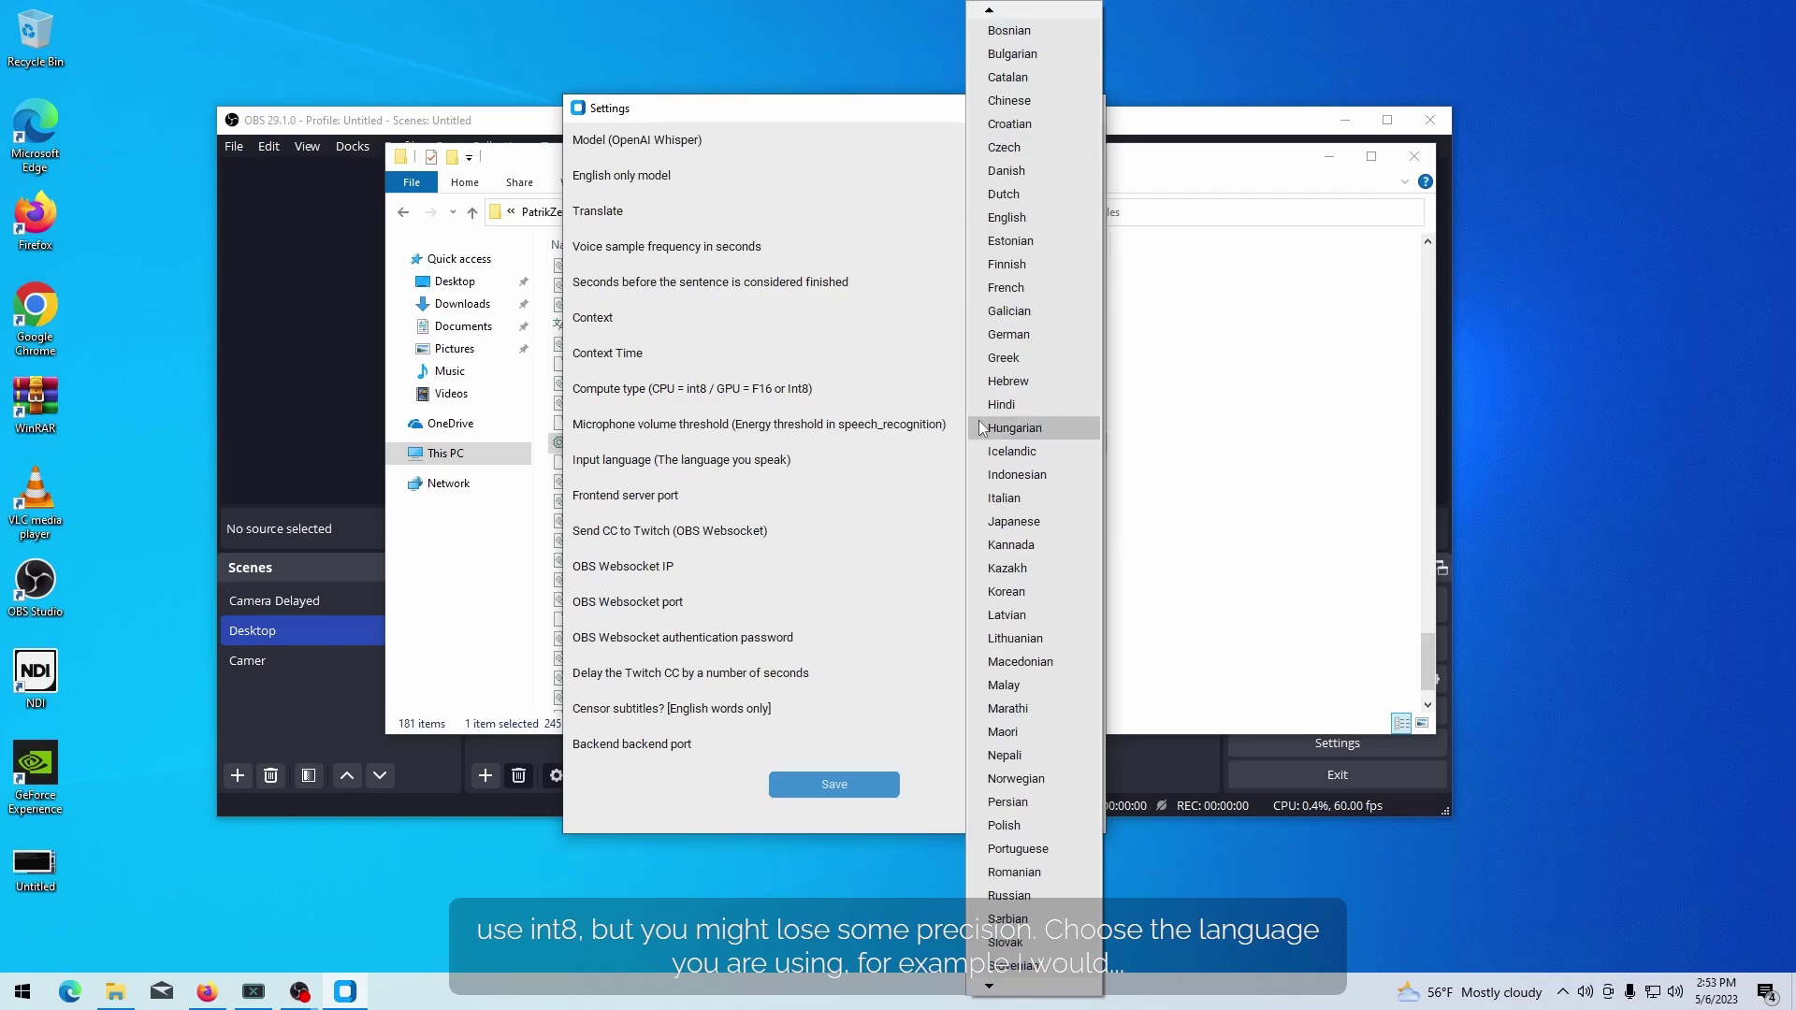
click(1028, 217)
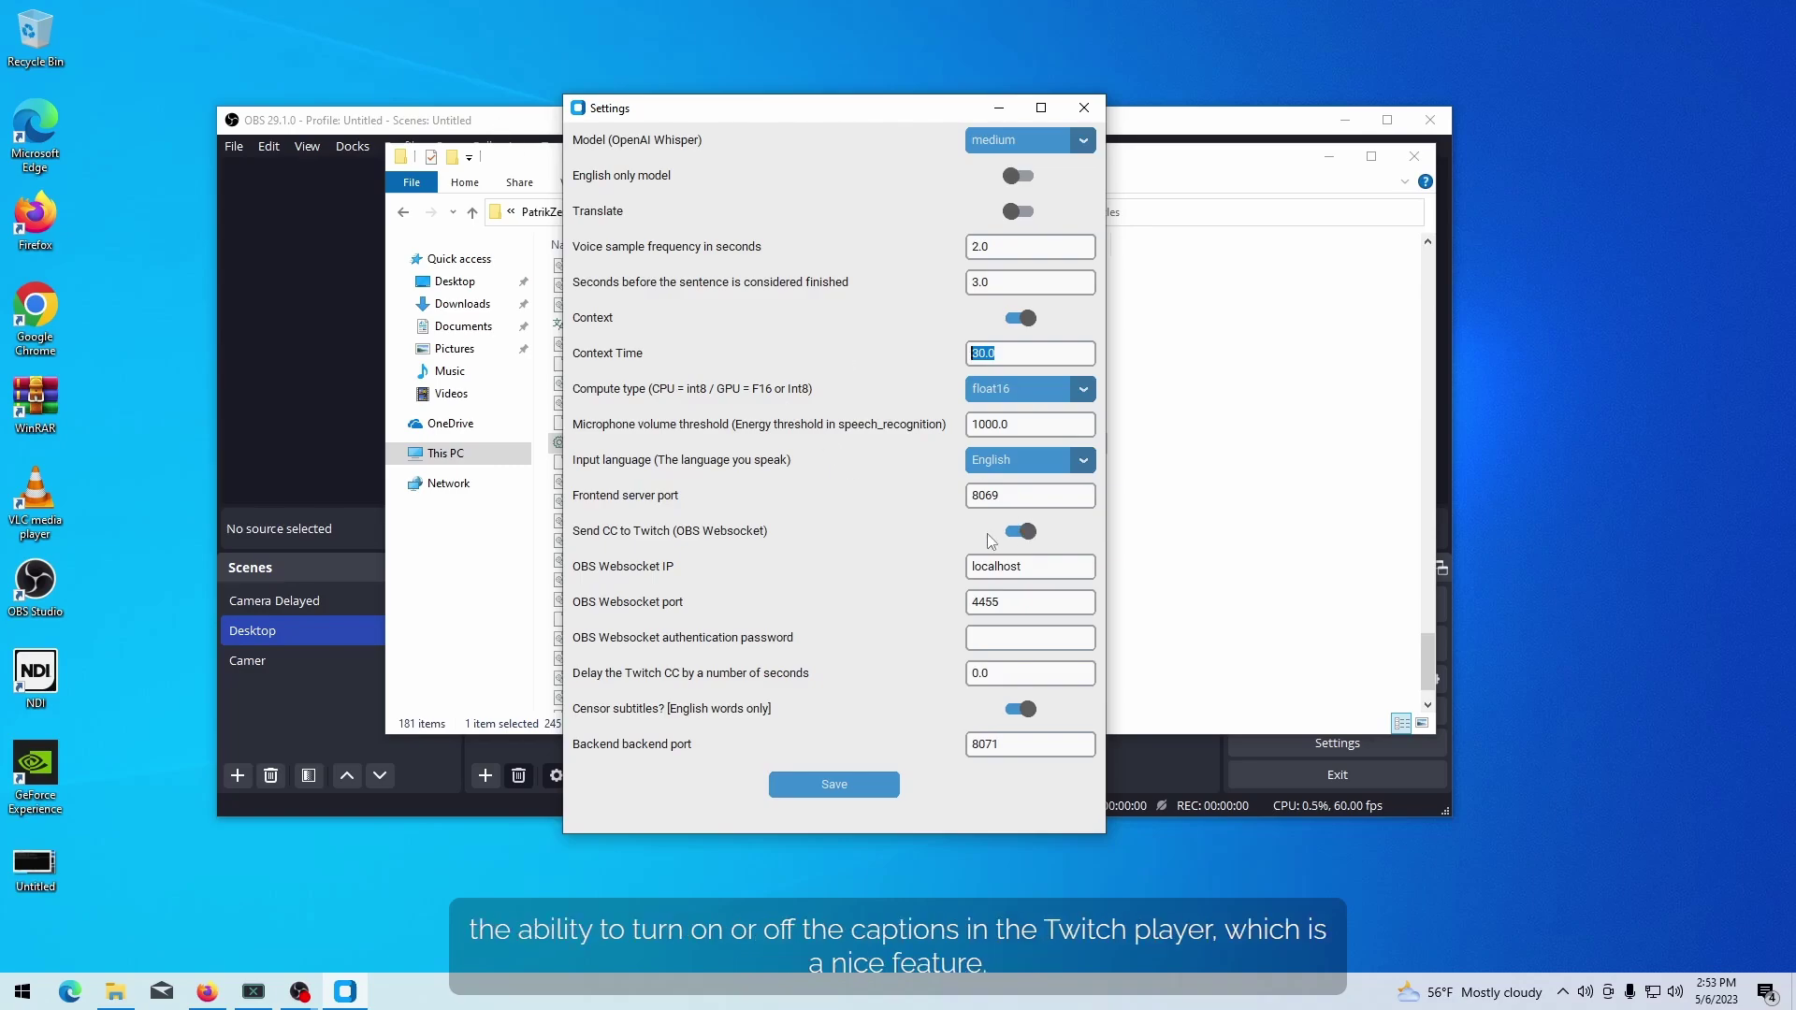
Step: Turn on OBS's WebSocket server on port 4455 with Enable Authentication left unchecked
click(507, 126)
click(558, 146)
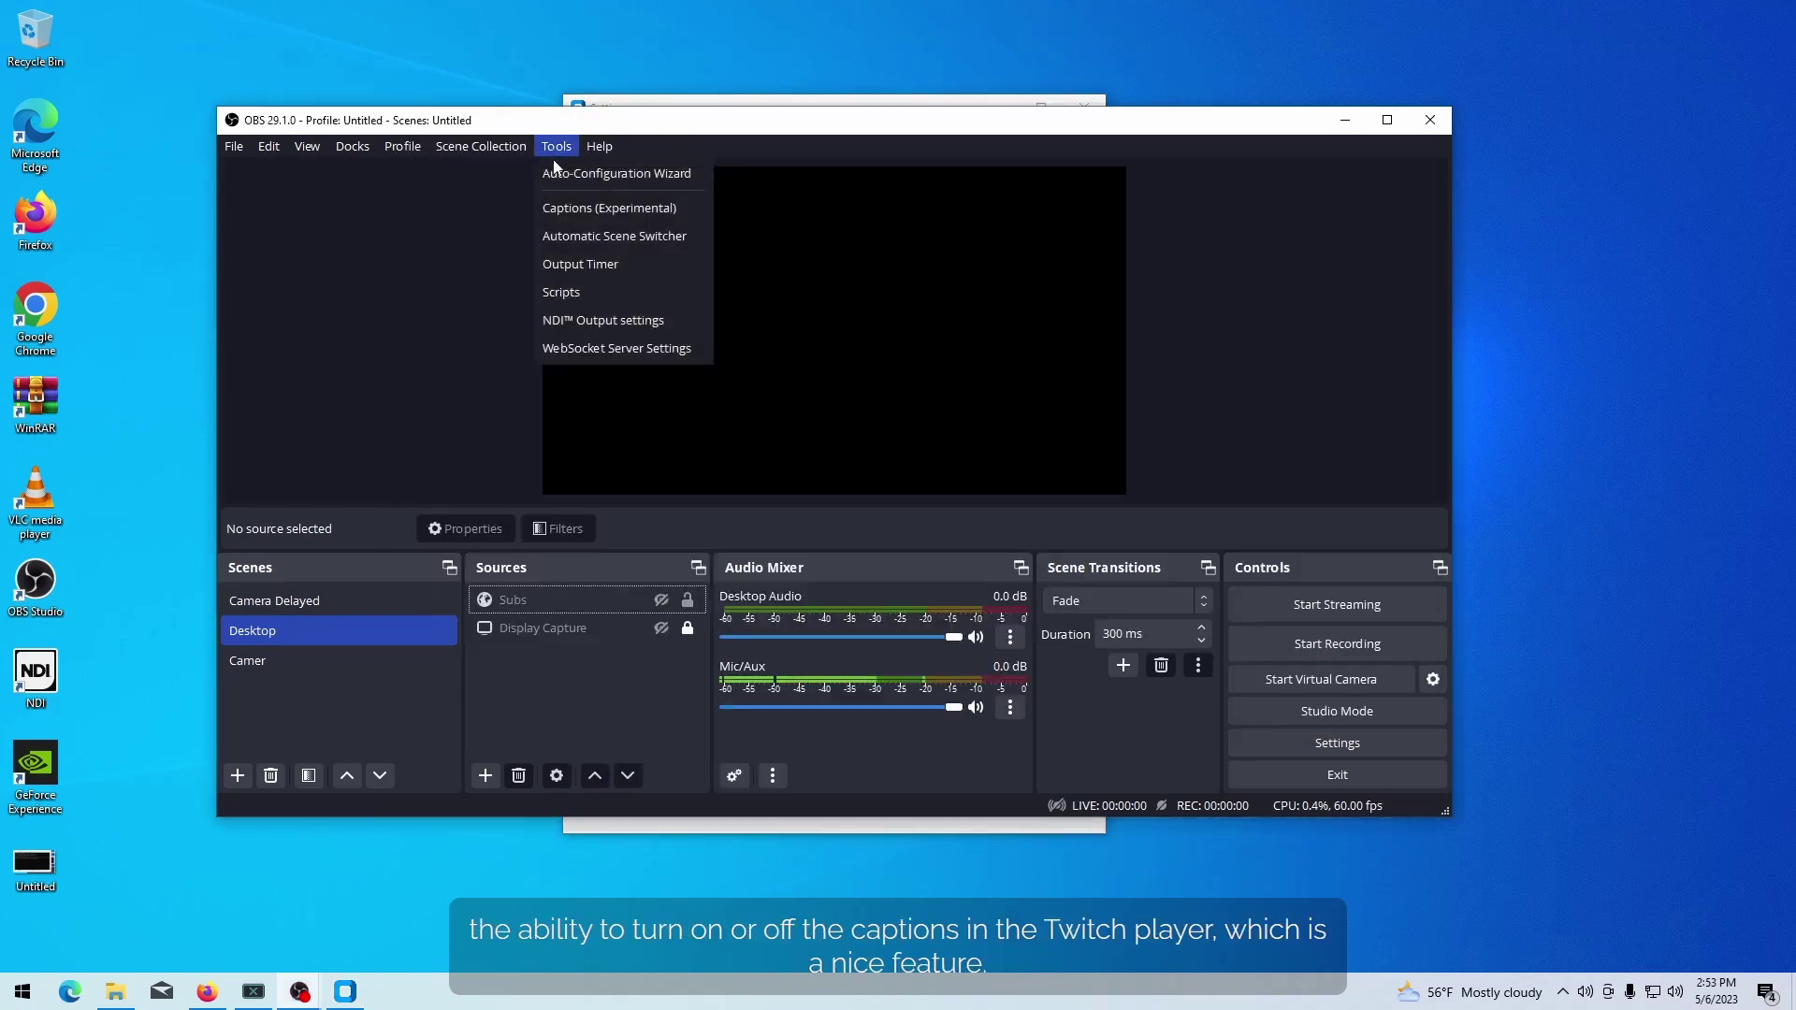
click(576, 355)
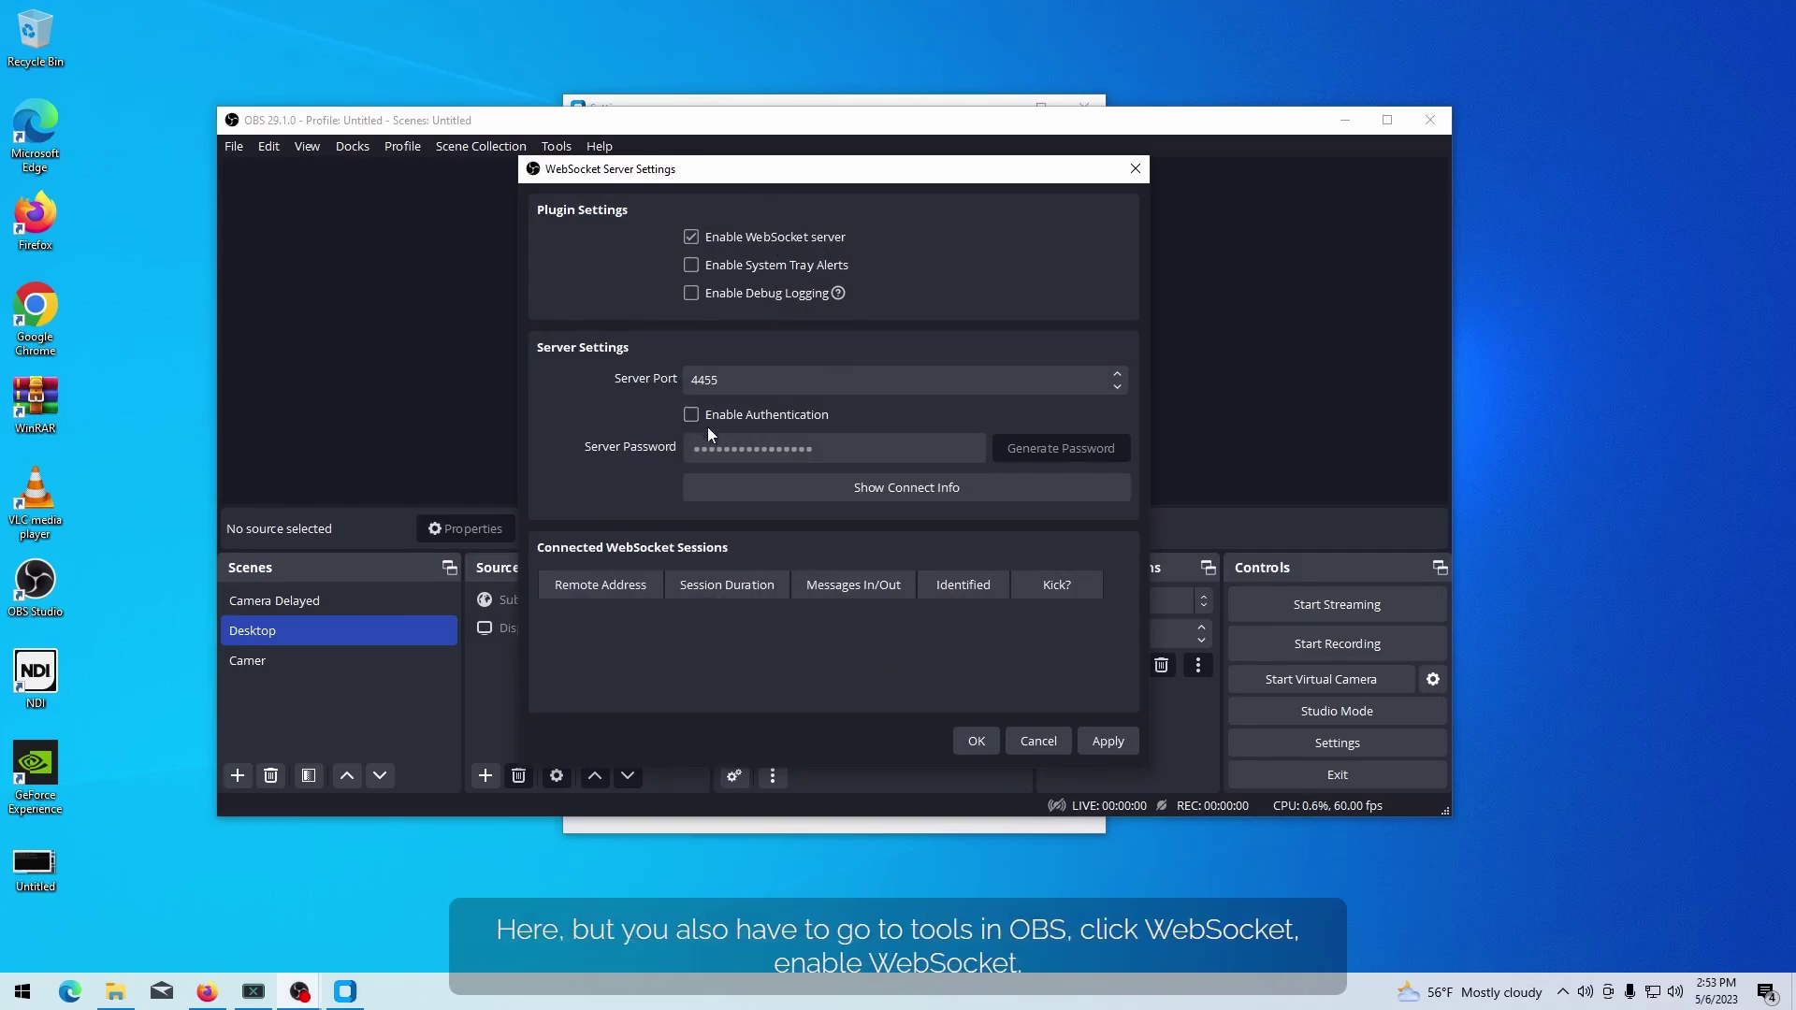
click(977, 741)
Step: Move the subtitle Settings window into view, save the settings, and close the window
drag(694, 138, 754, 259)
click(730, 108)
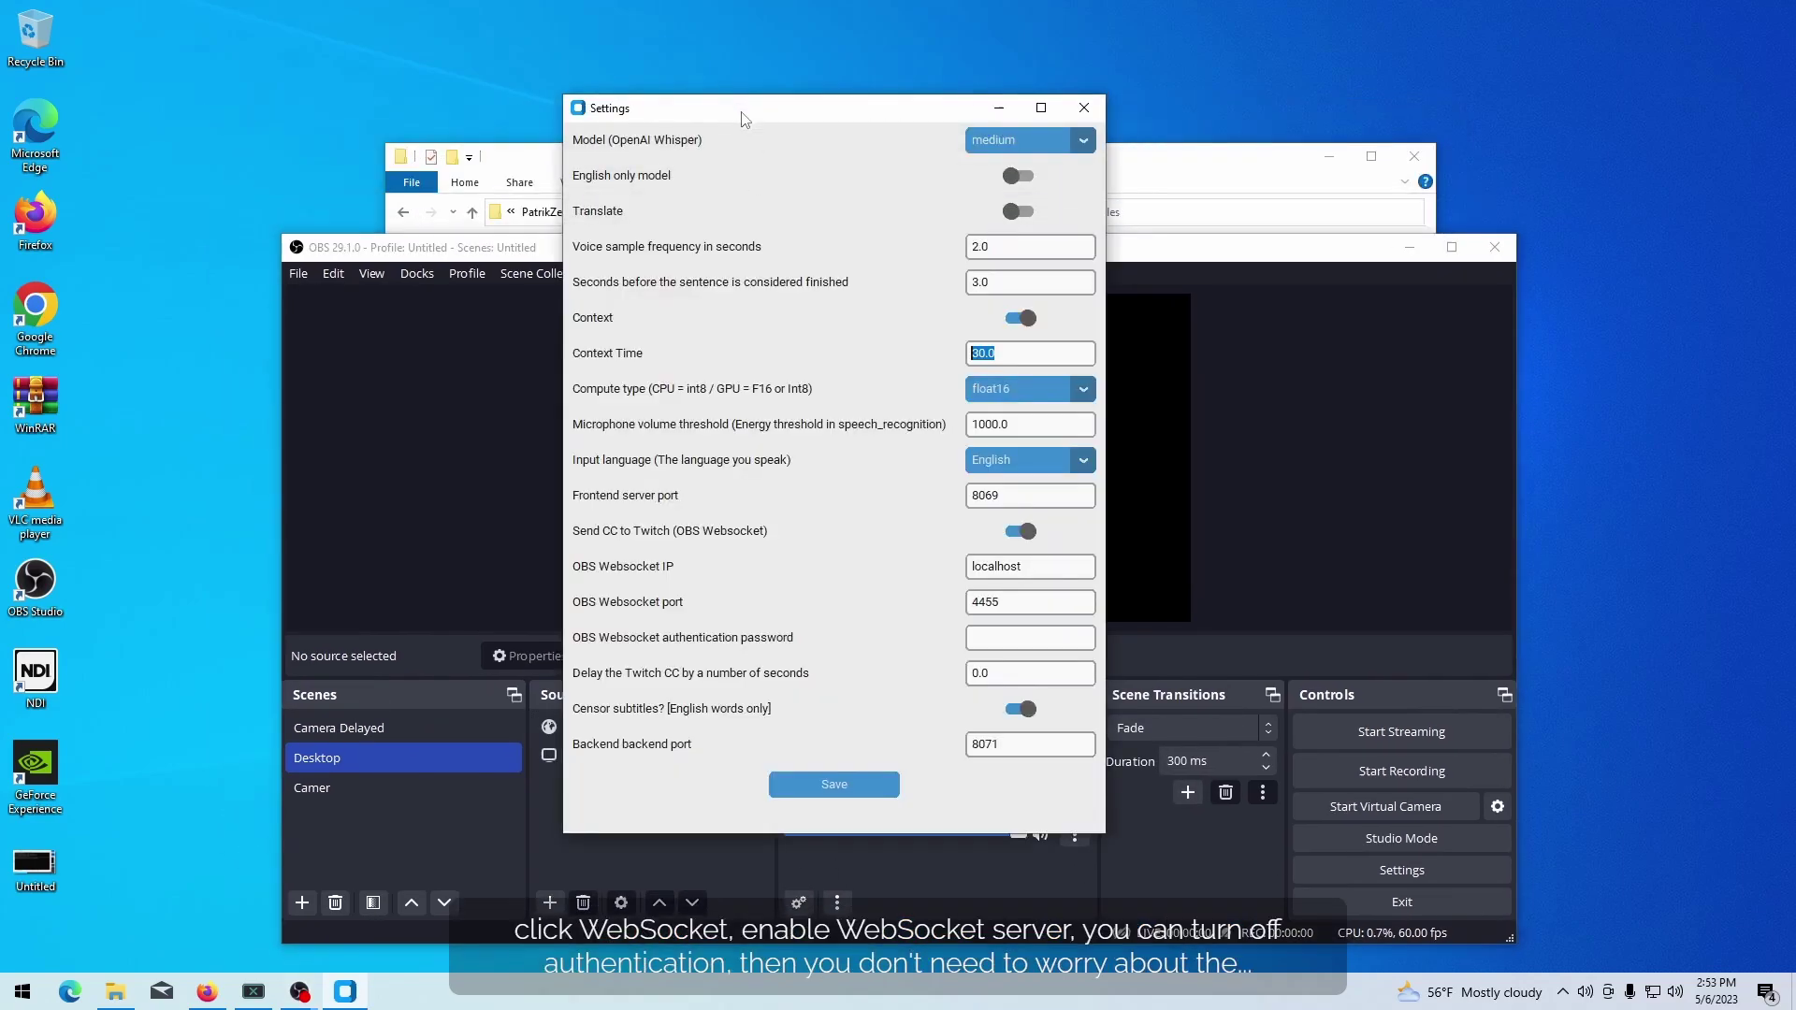
drag(739, 117, 749, 161)
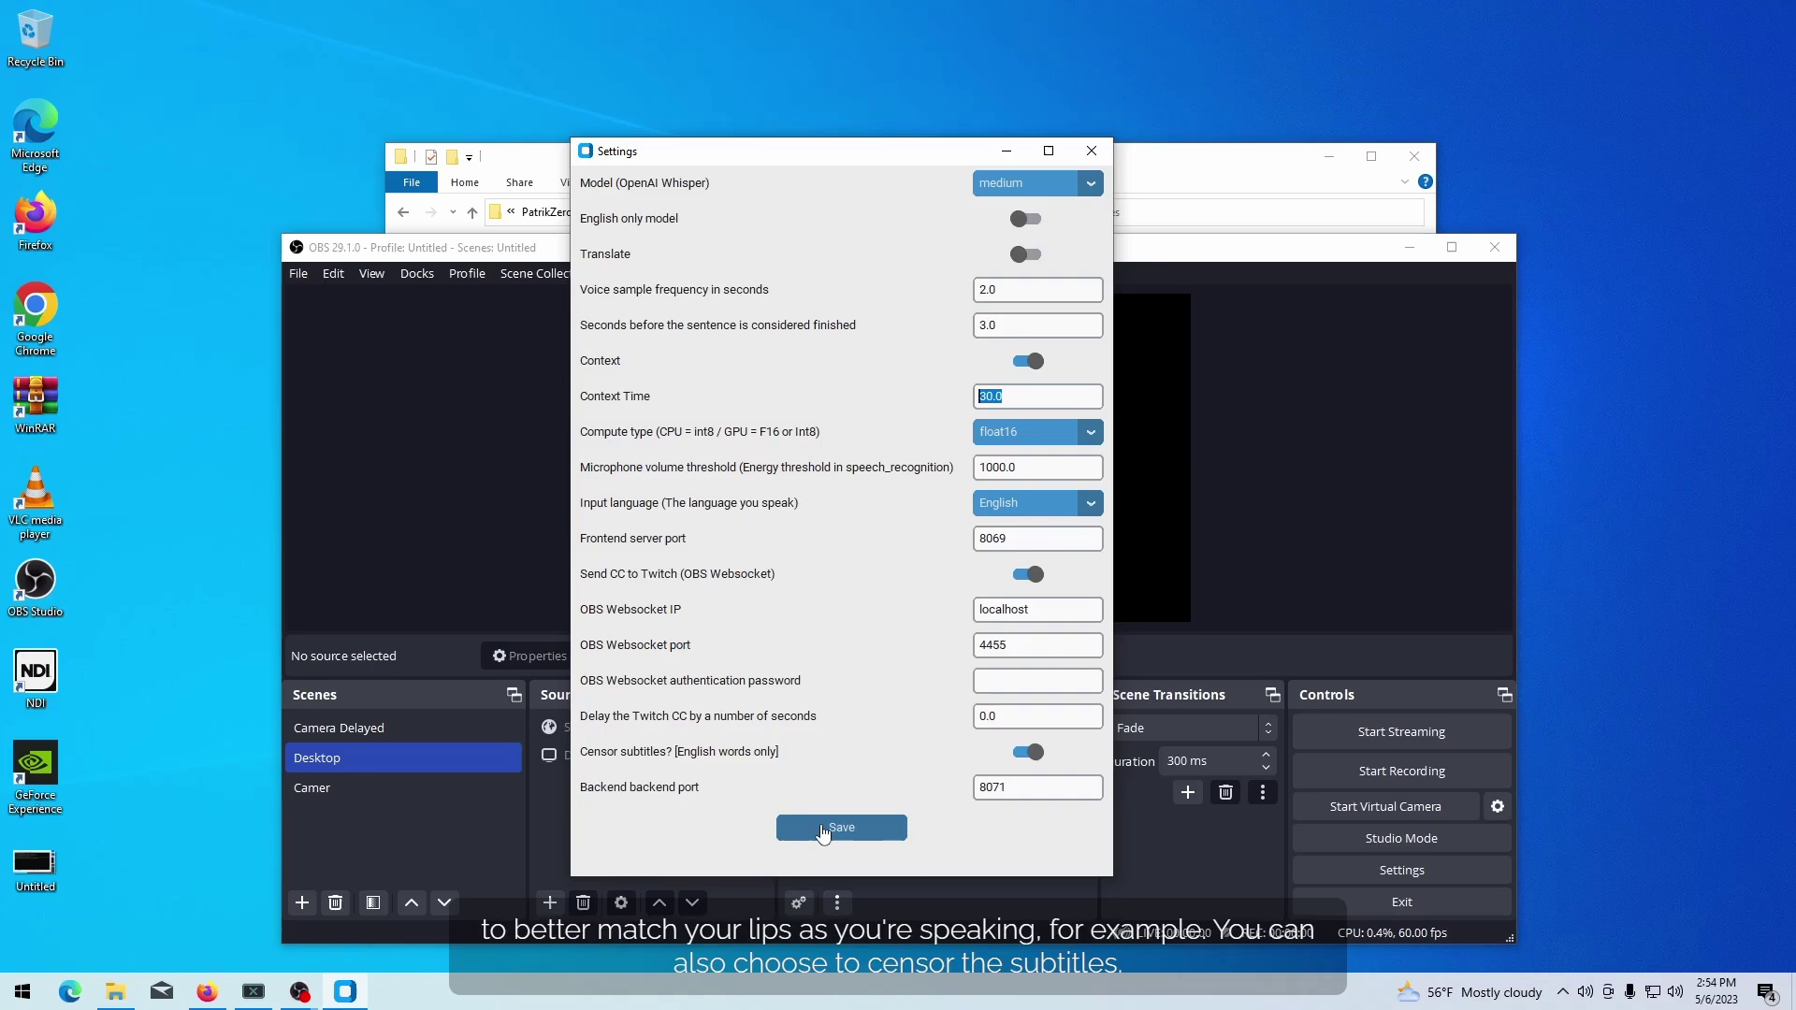
click(822, 835)
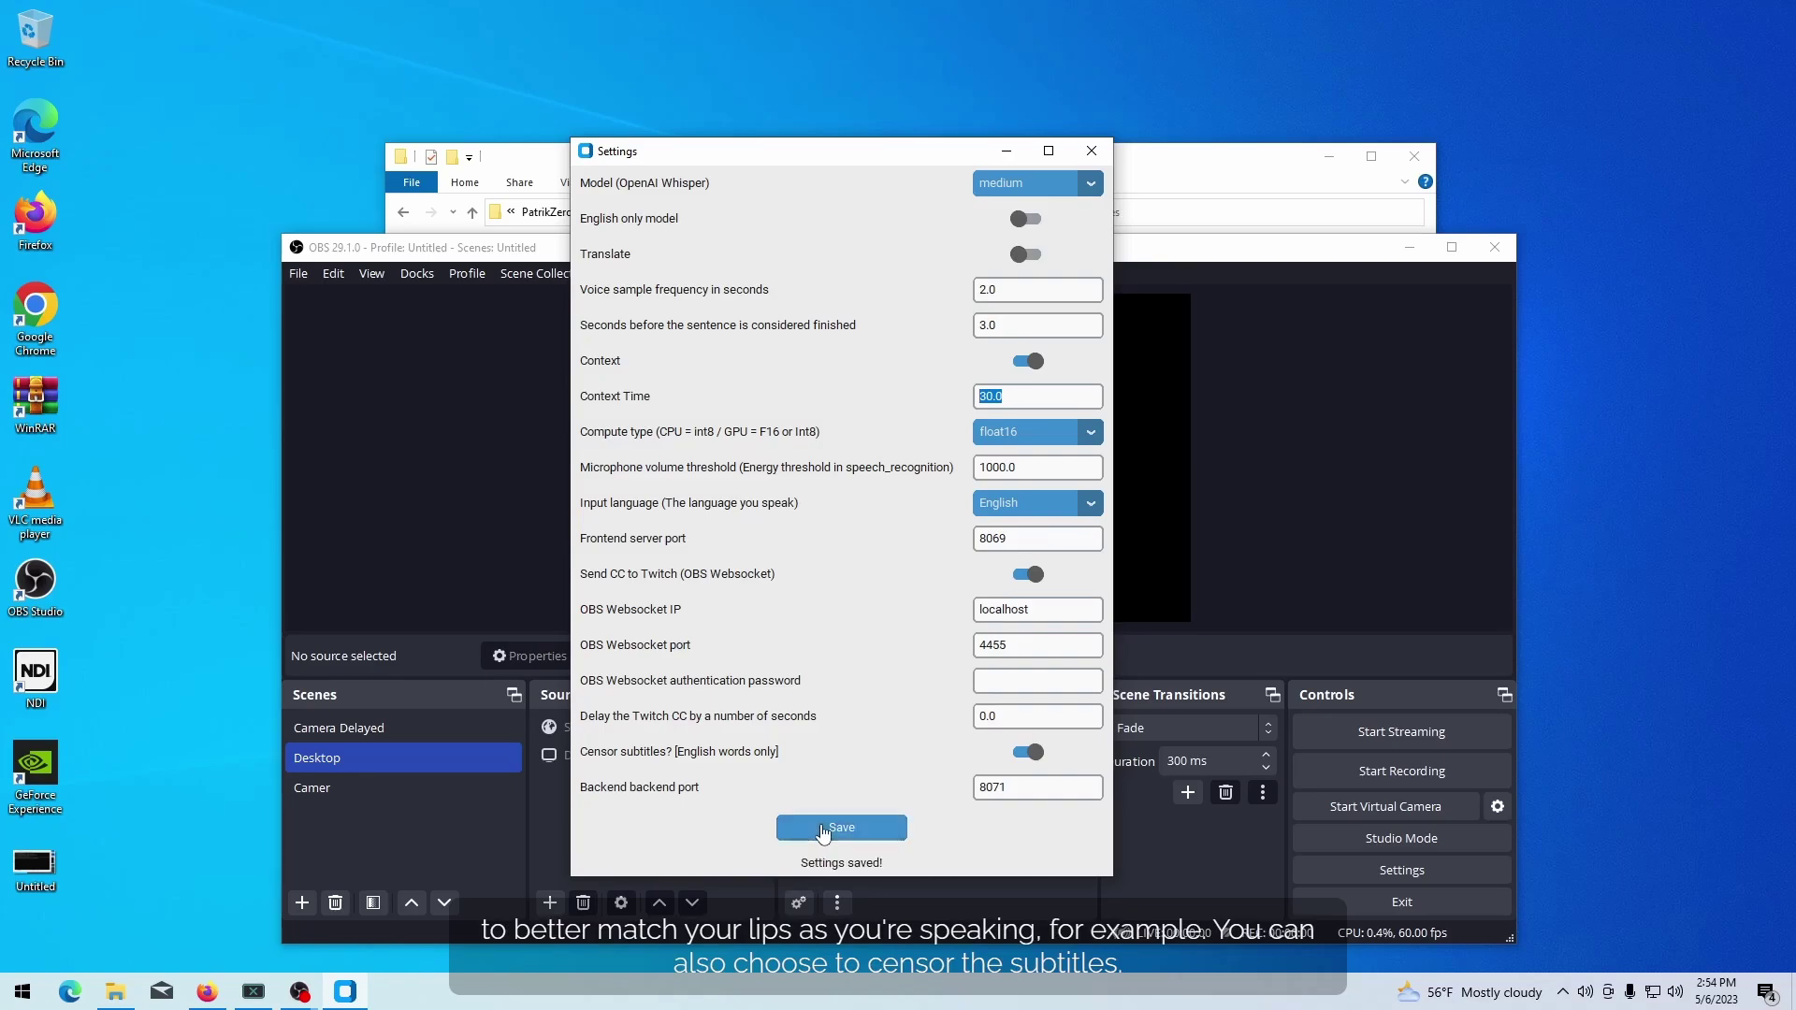
click(1092, 151)
click(968, 169)
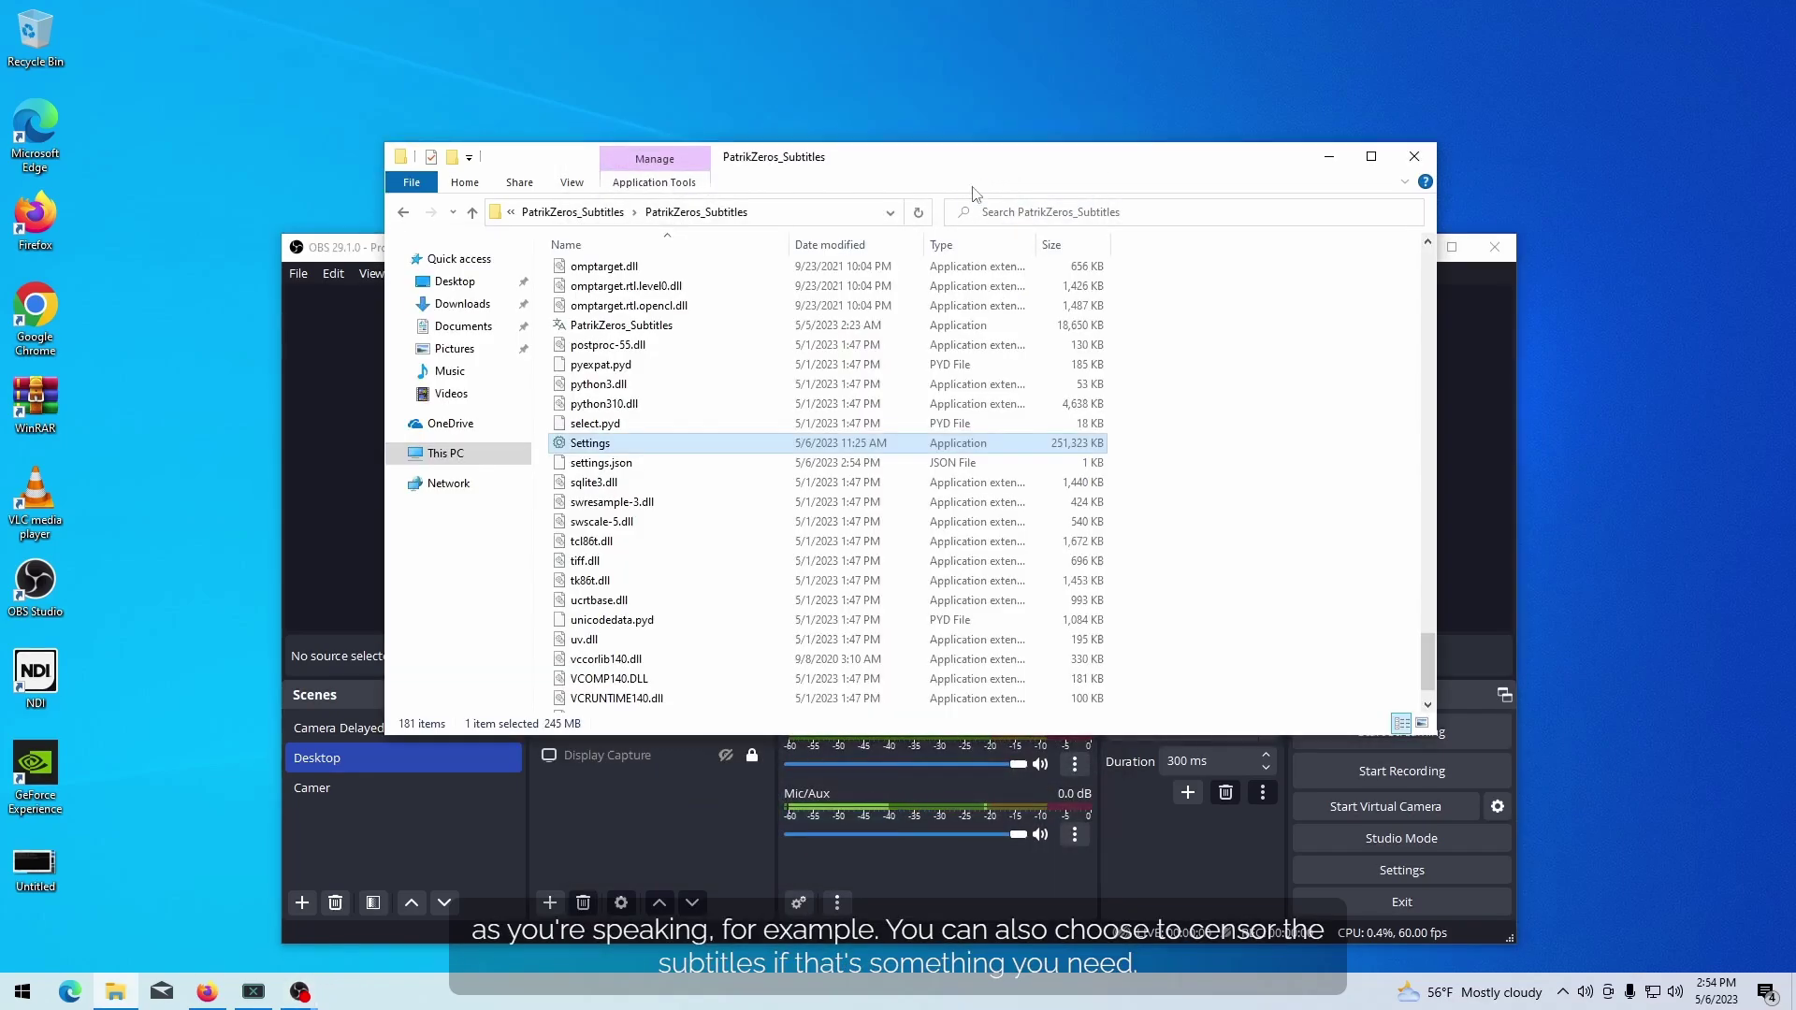
Step: Run PatrikZeros_Subtitles.exe and shift its console window right and down
double_click(622, 325)
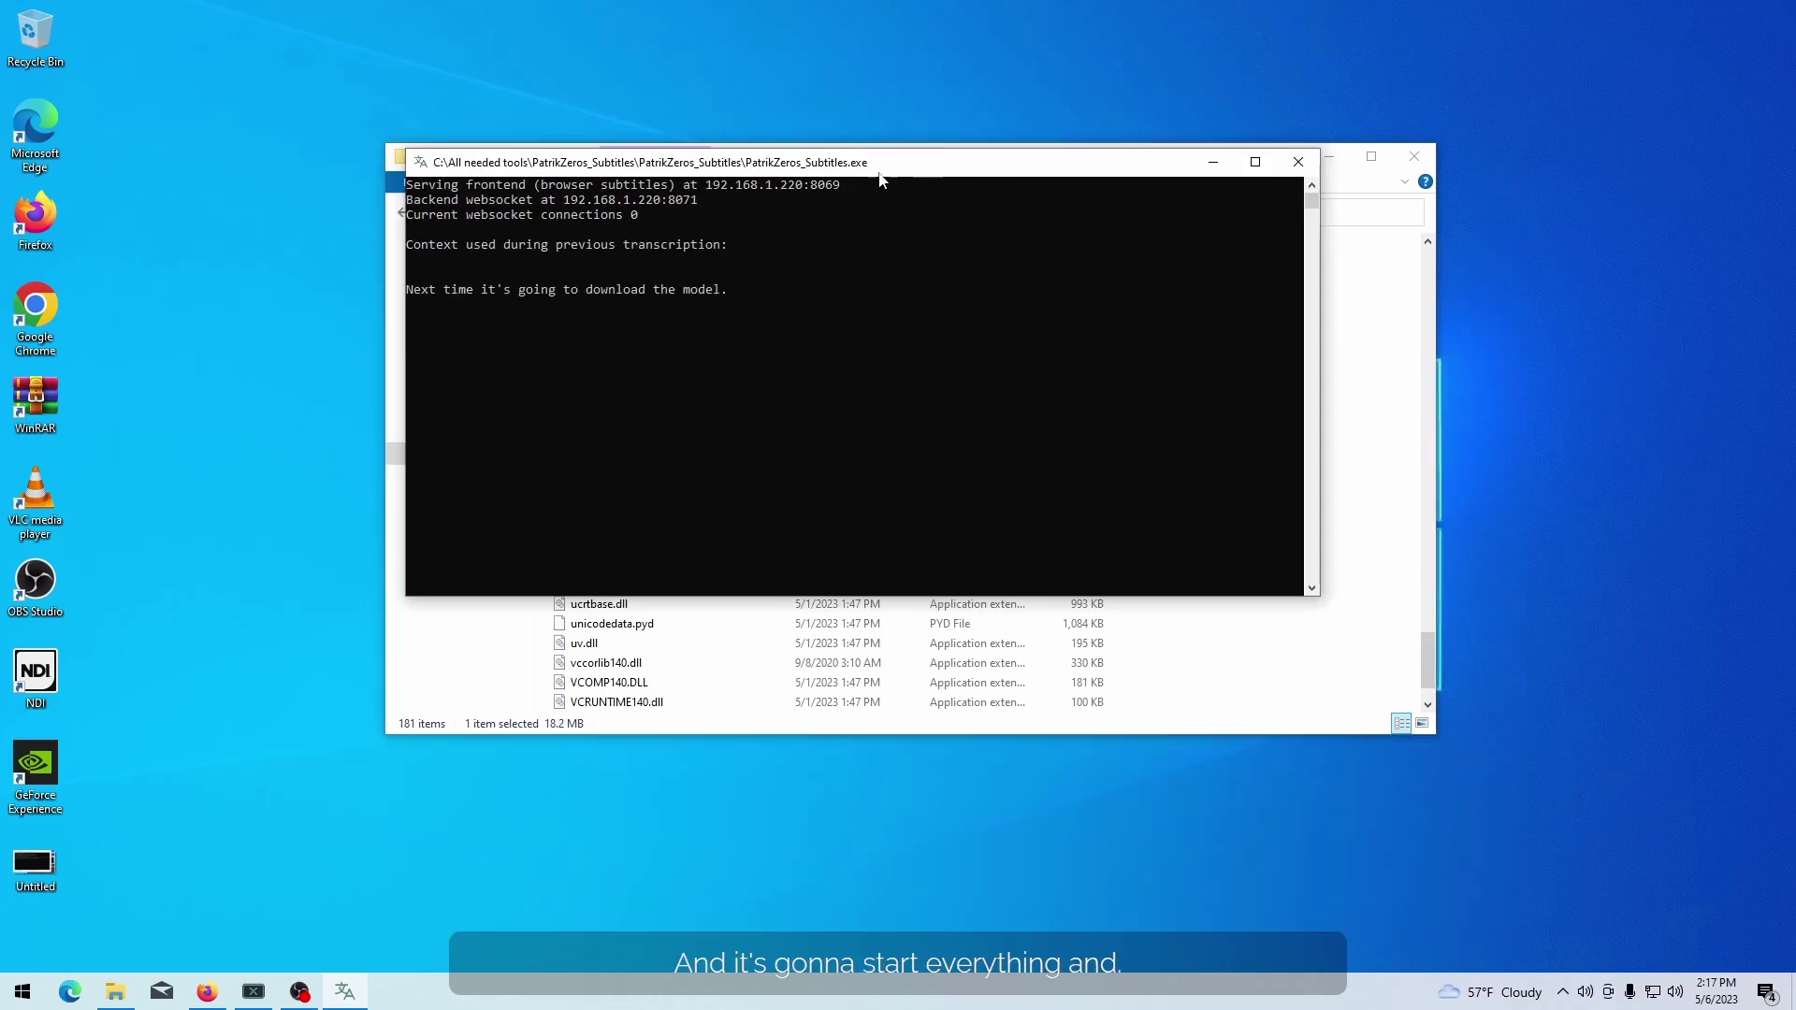
drag(896, 190, 935, 201)
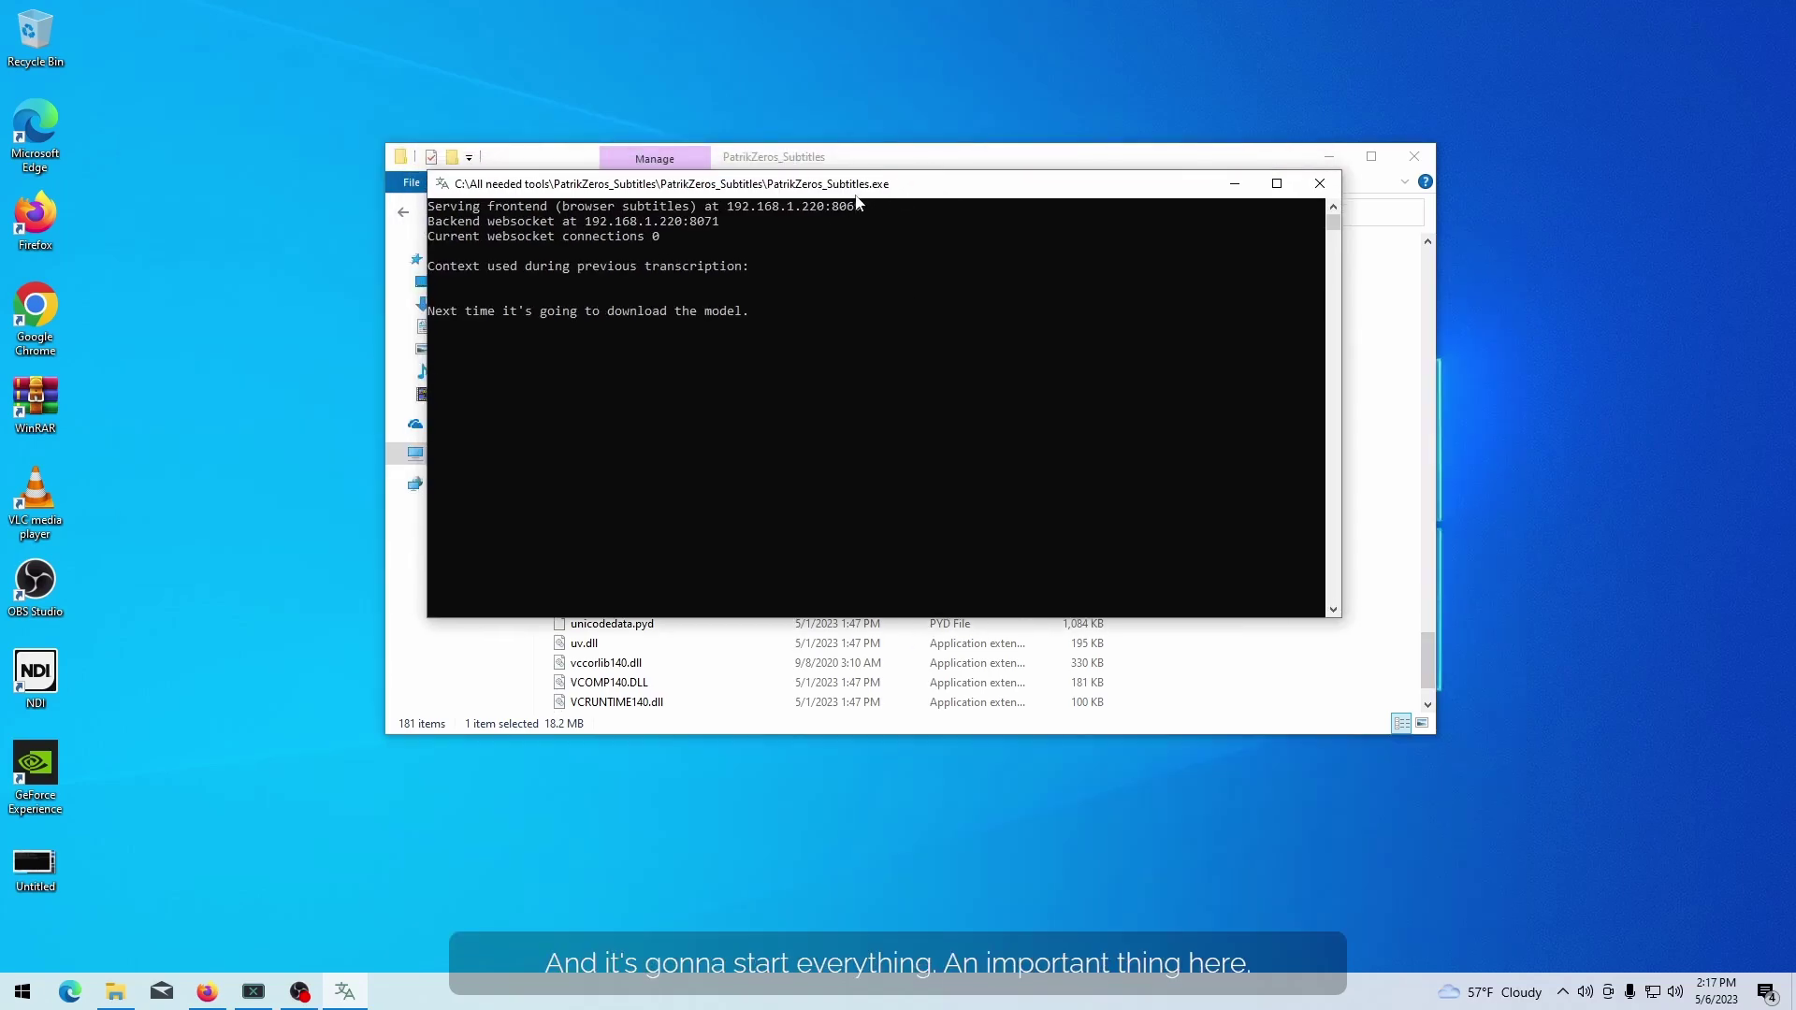
Step: Uncheck Quick Edit Mode on the Options tab of the subtitles console's Properties
right_click(445, 190)
click(501, 367)
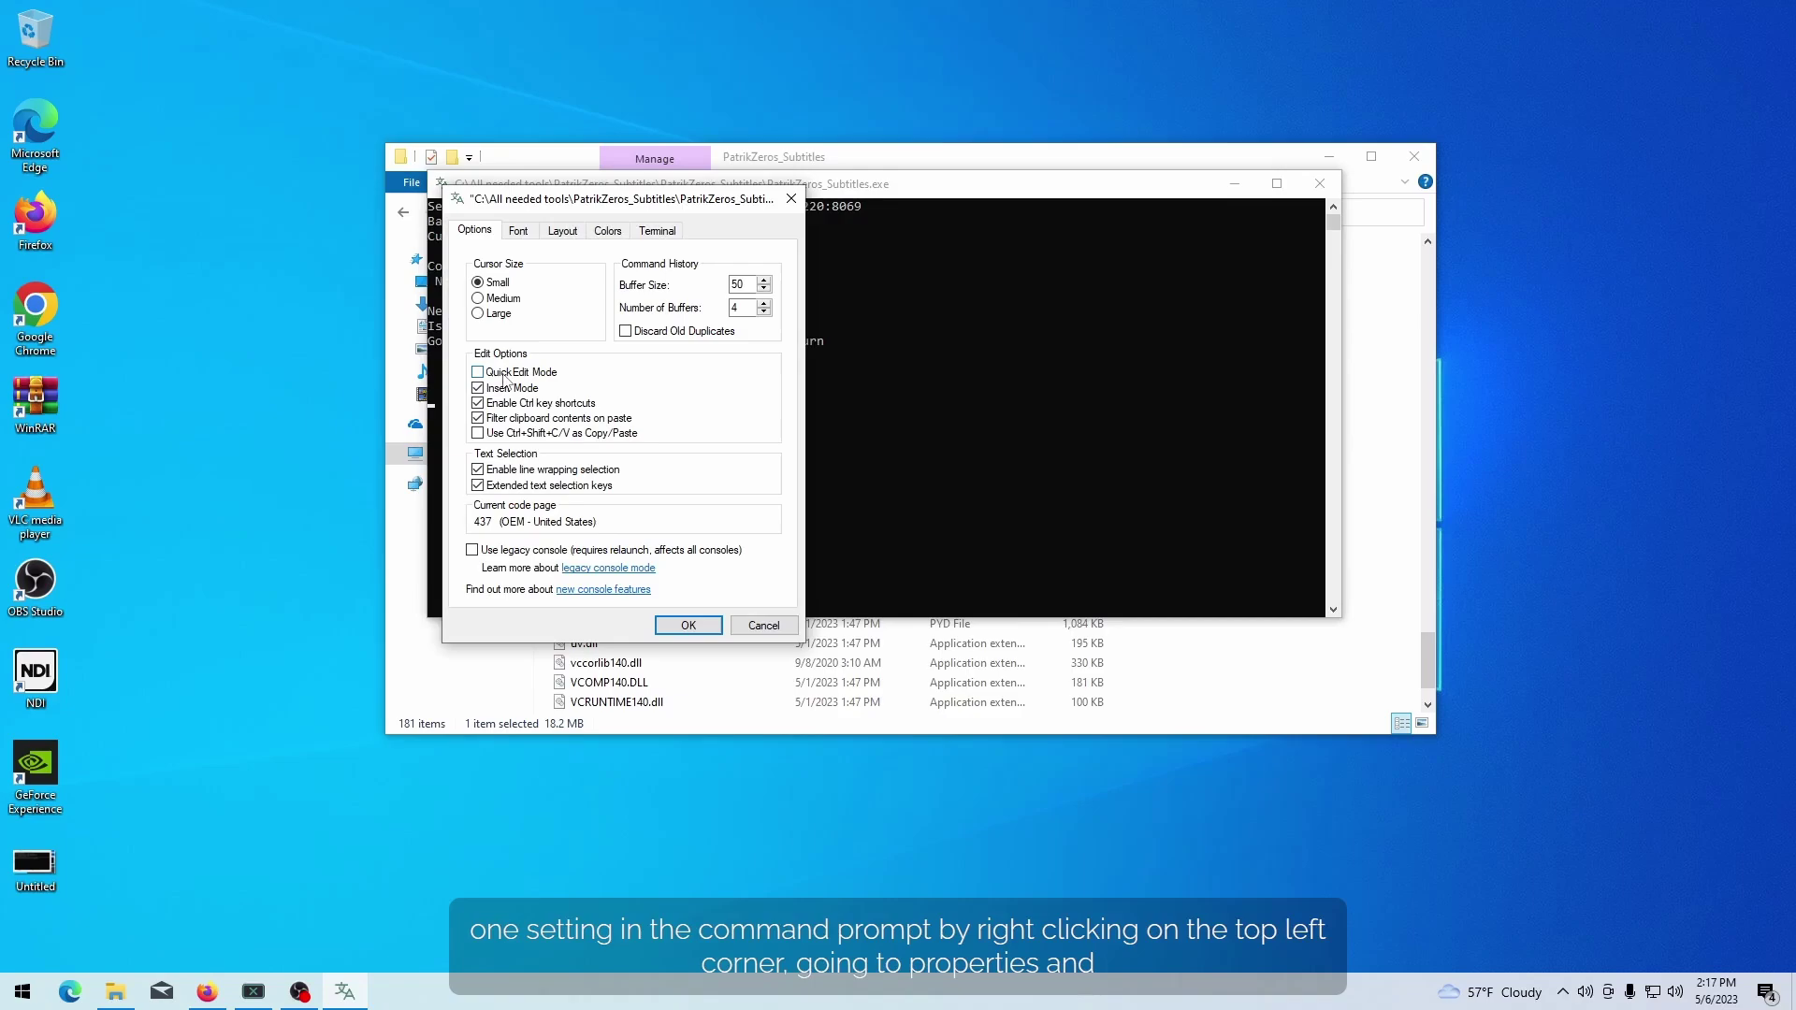
click(478, 372)
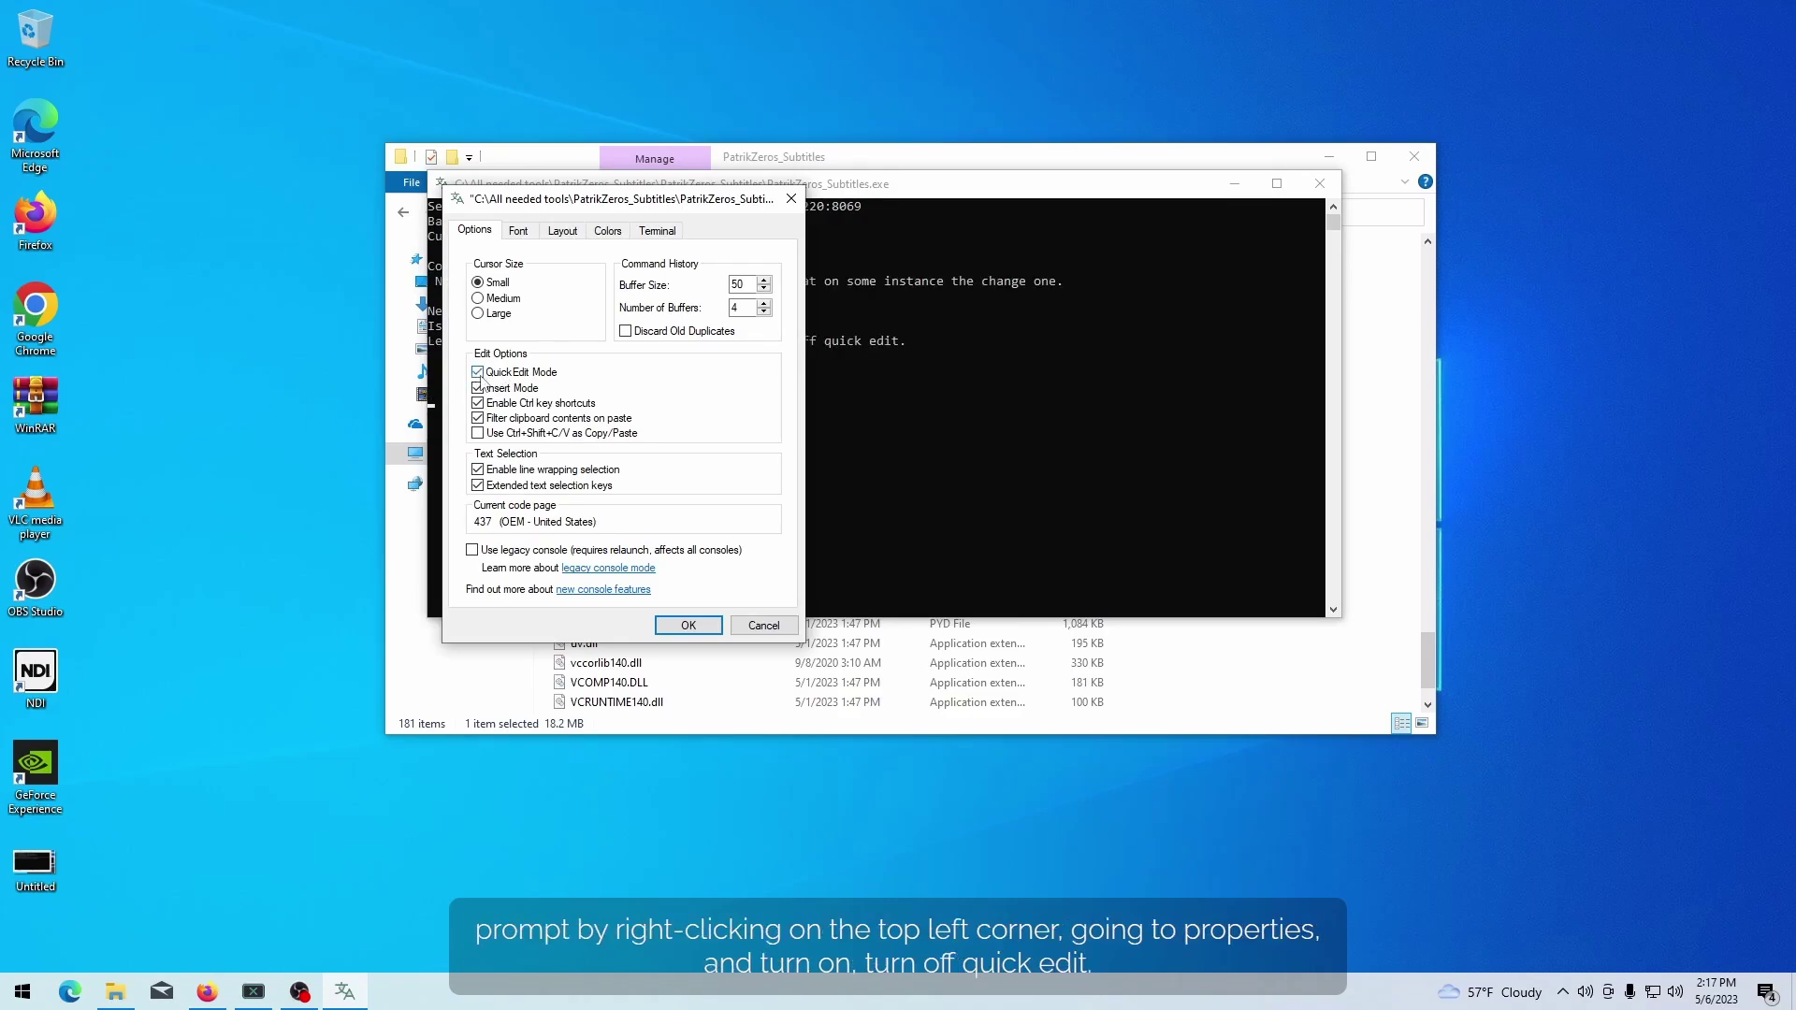
click(686, 626)
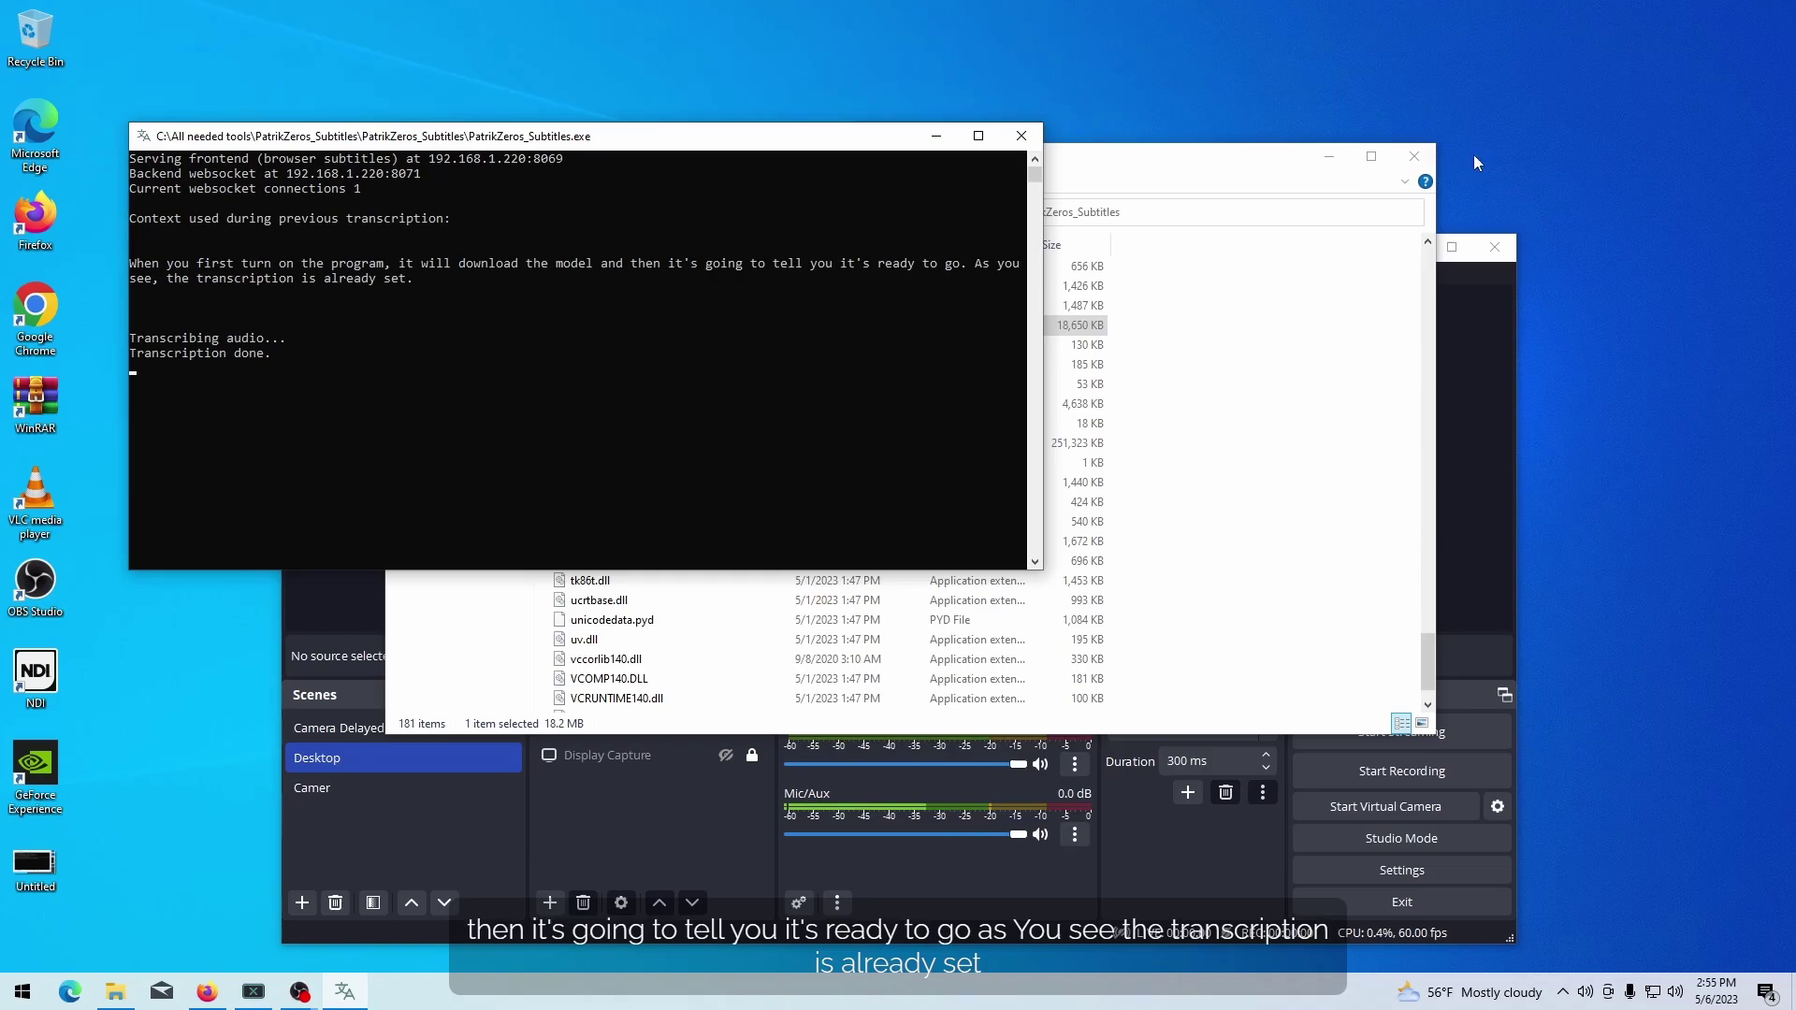
Step: Create a new Browser source in the Desktop scene's Sources list
click(1329, 156)
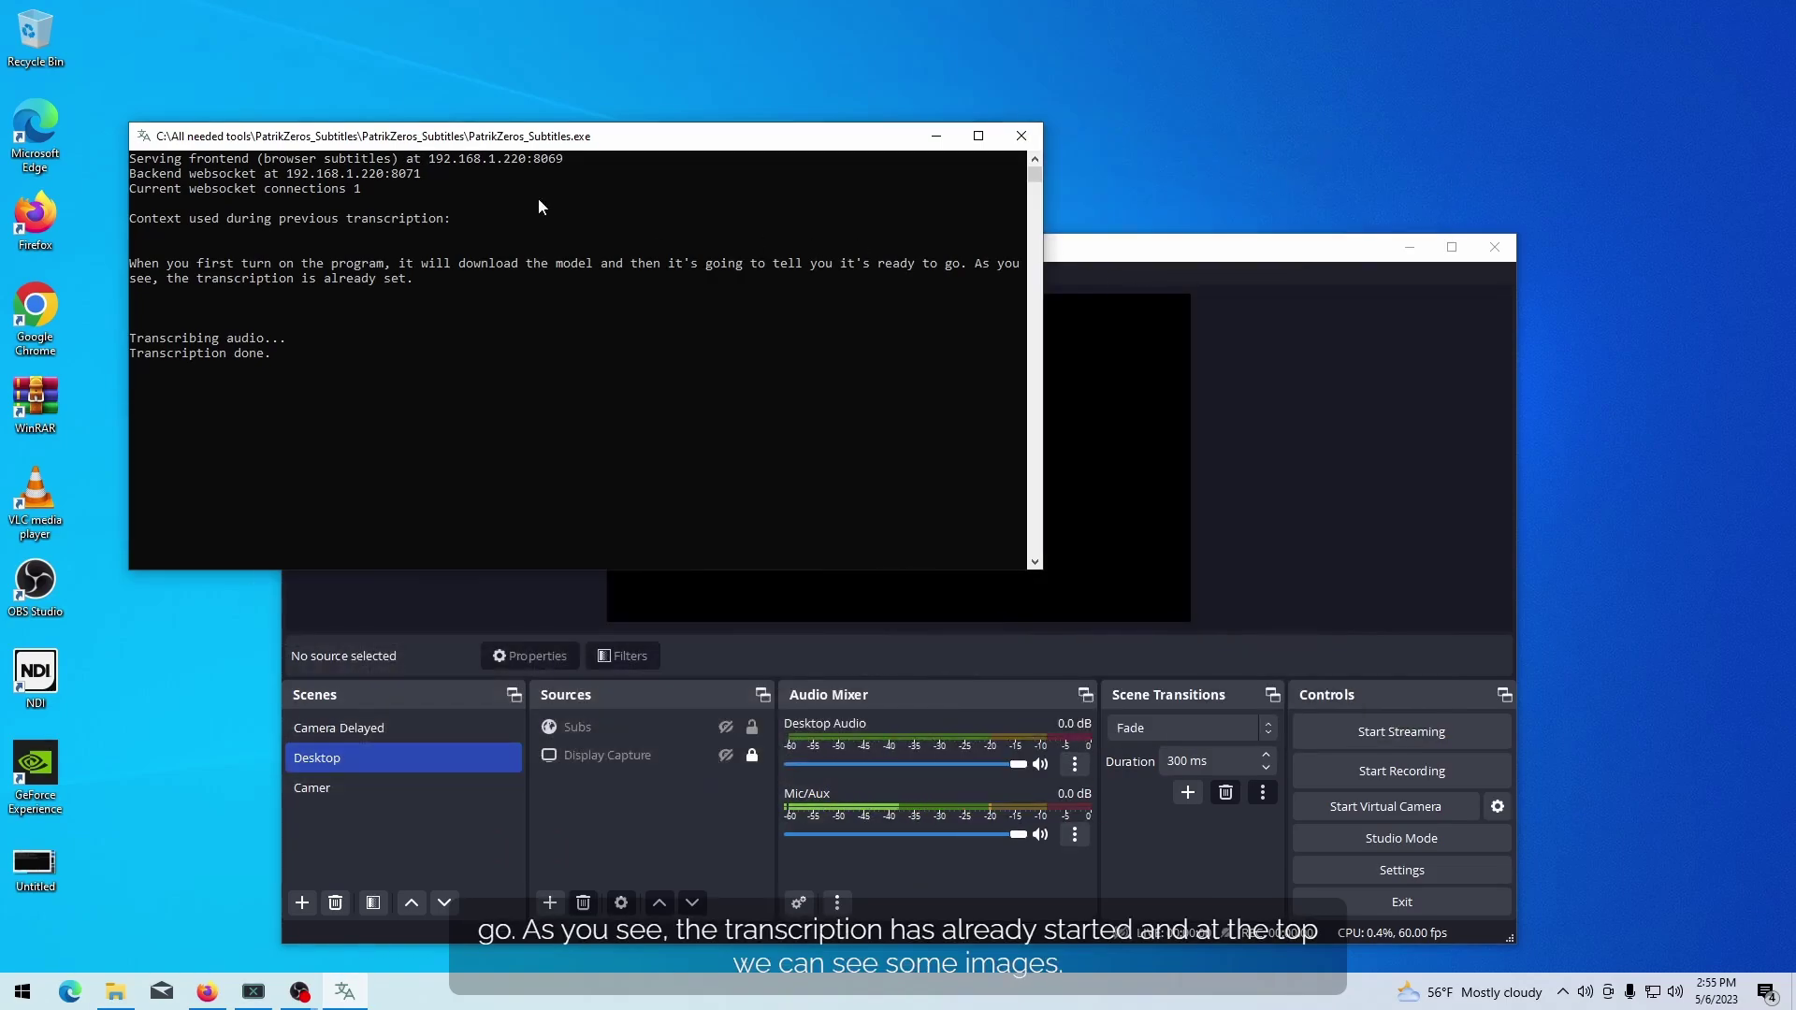
click(551, 903)
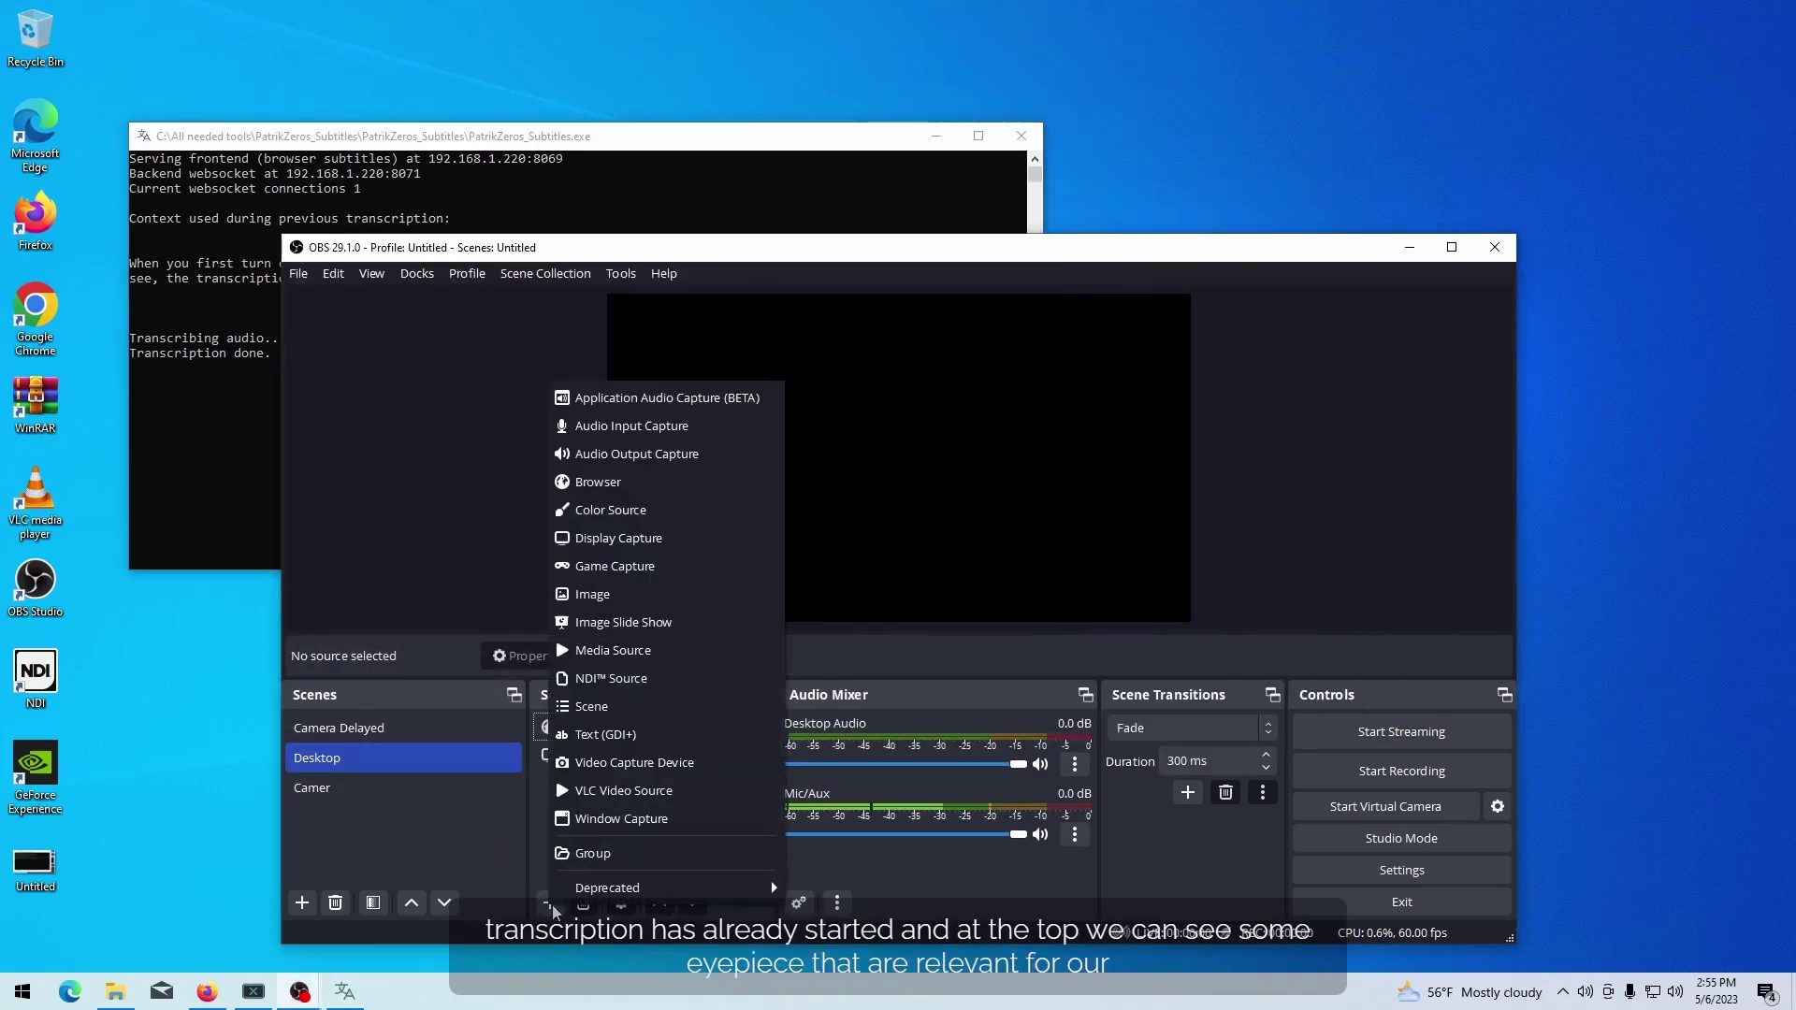
click(632, 481)
click(943, 597)
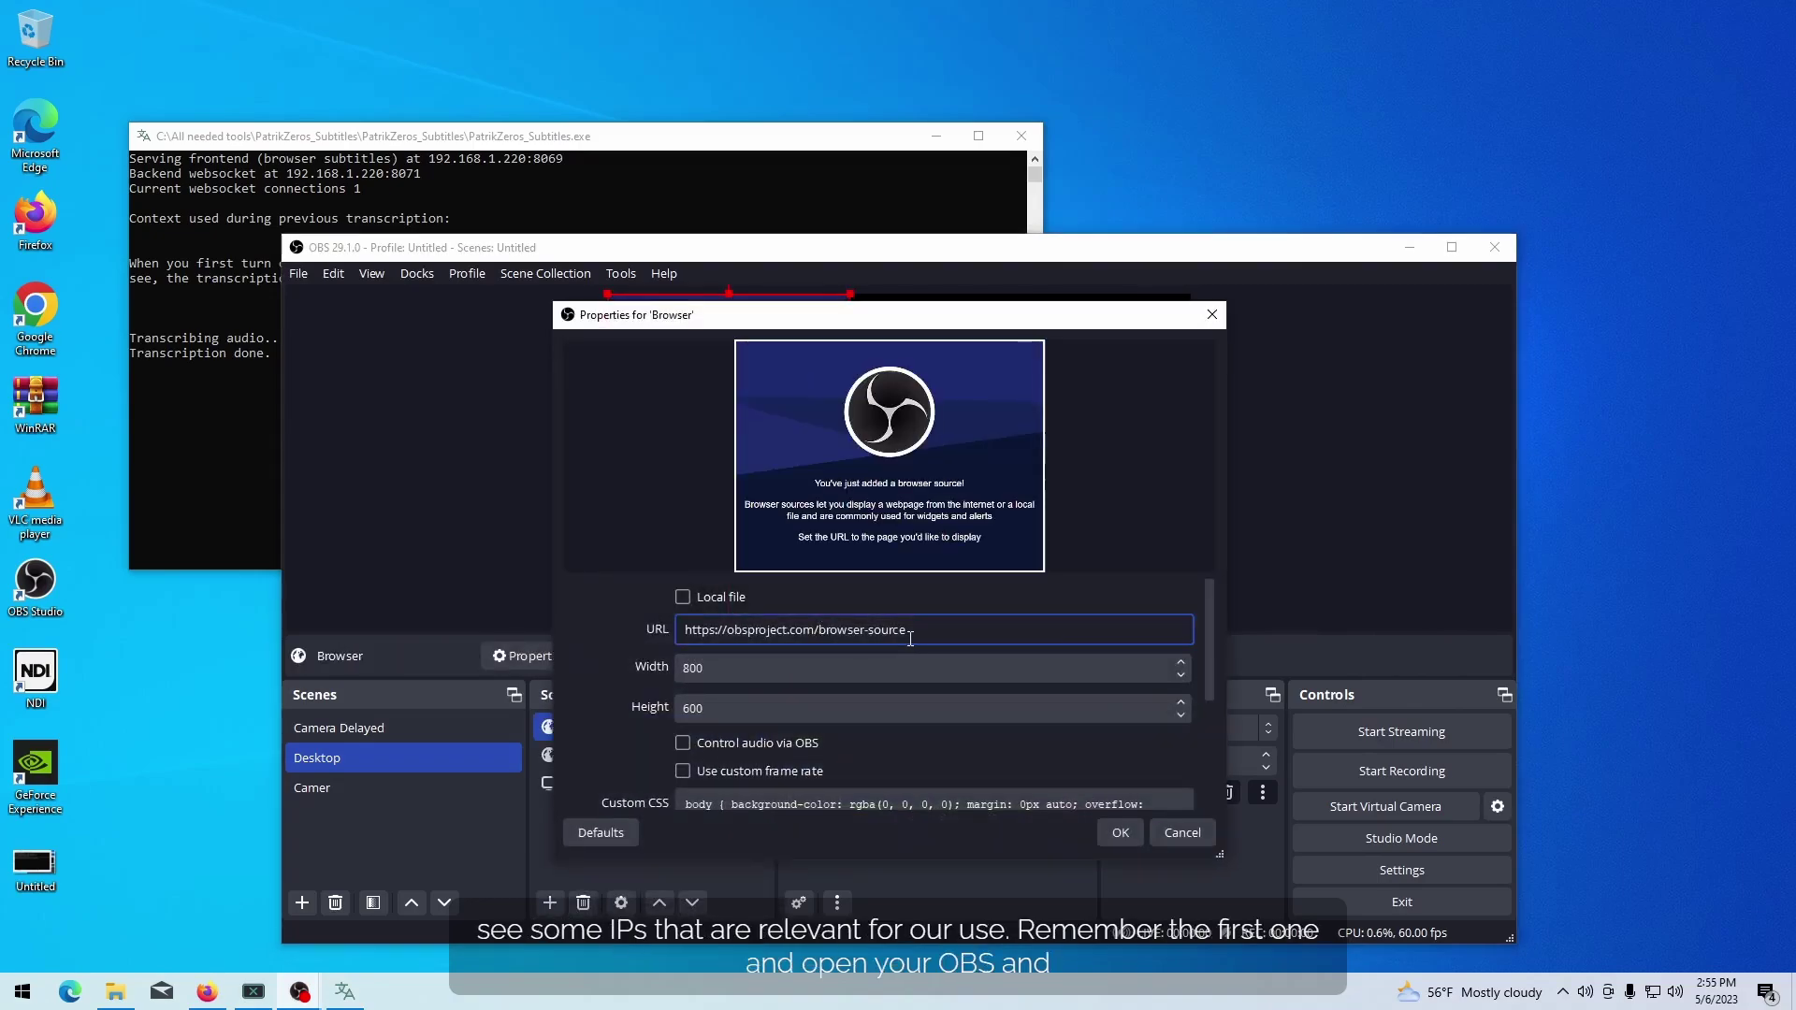
Step: Set the browser source URL to 192.168.1.220:8069 with width 1920 and height 1080
key(ctrl+a)
text(192.168.)
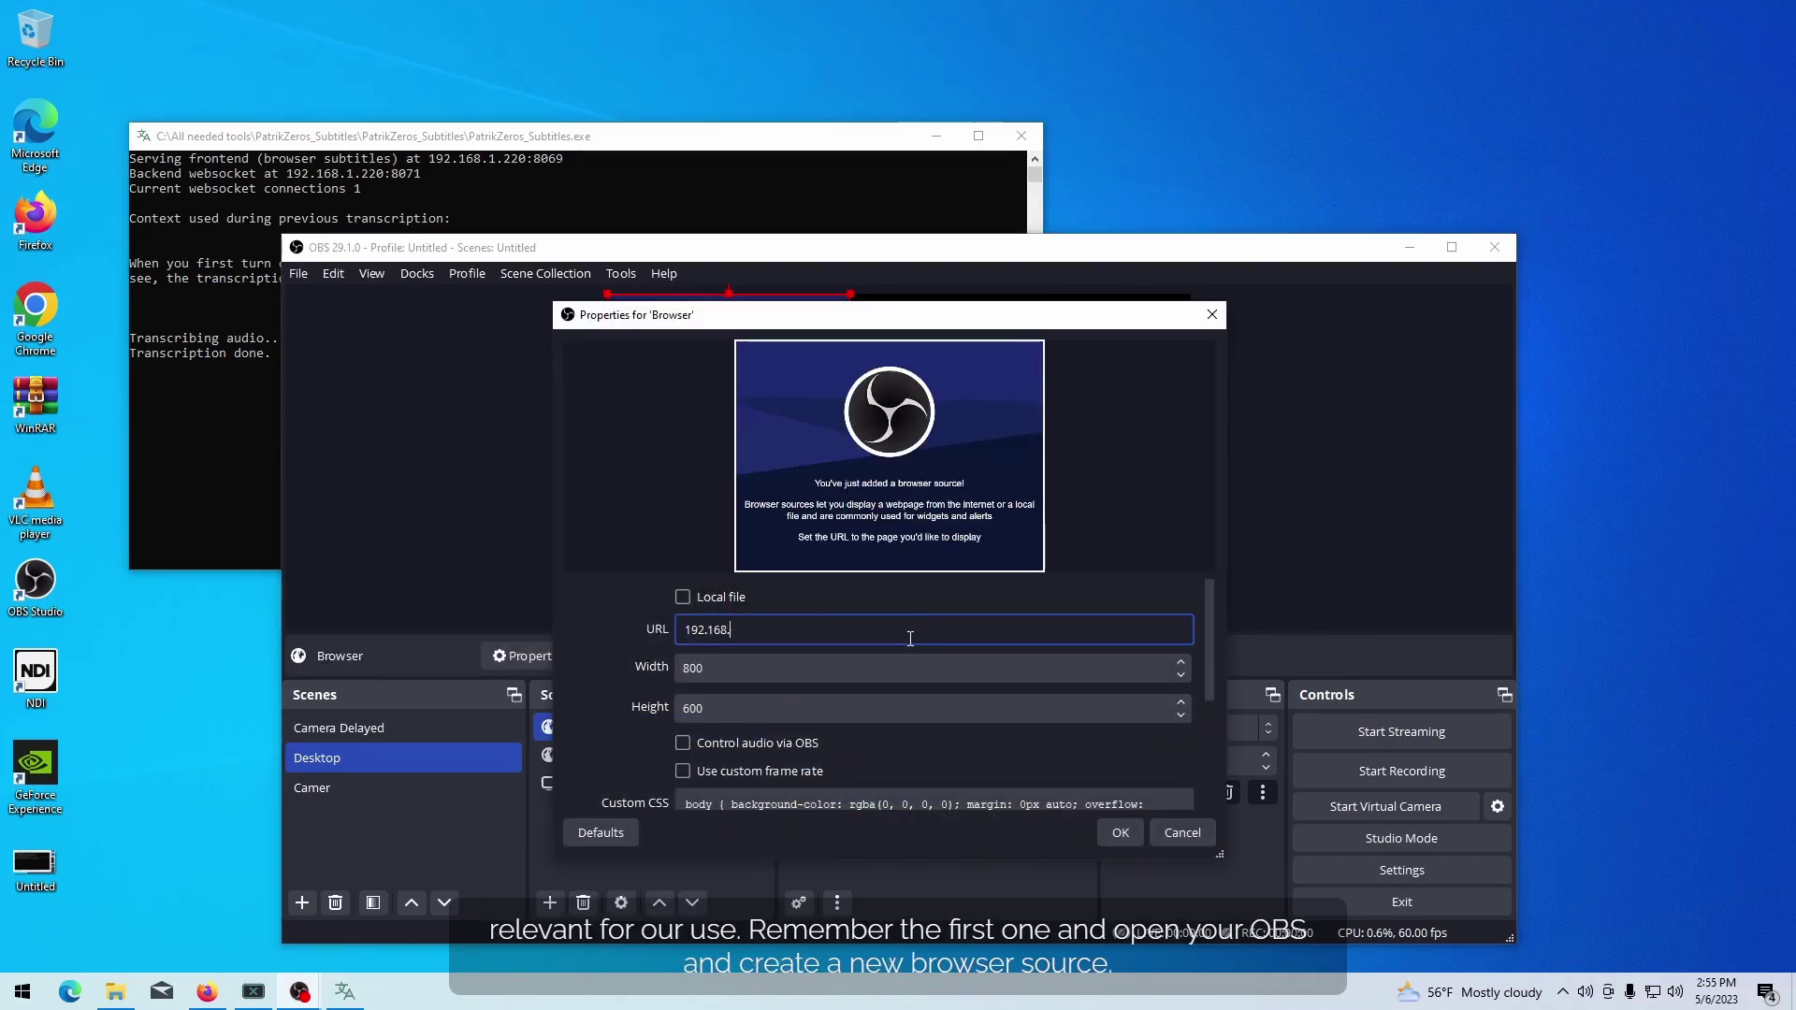
key(BackSpace)
text(20:80)
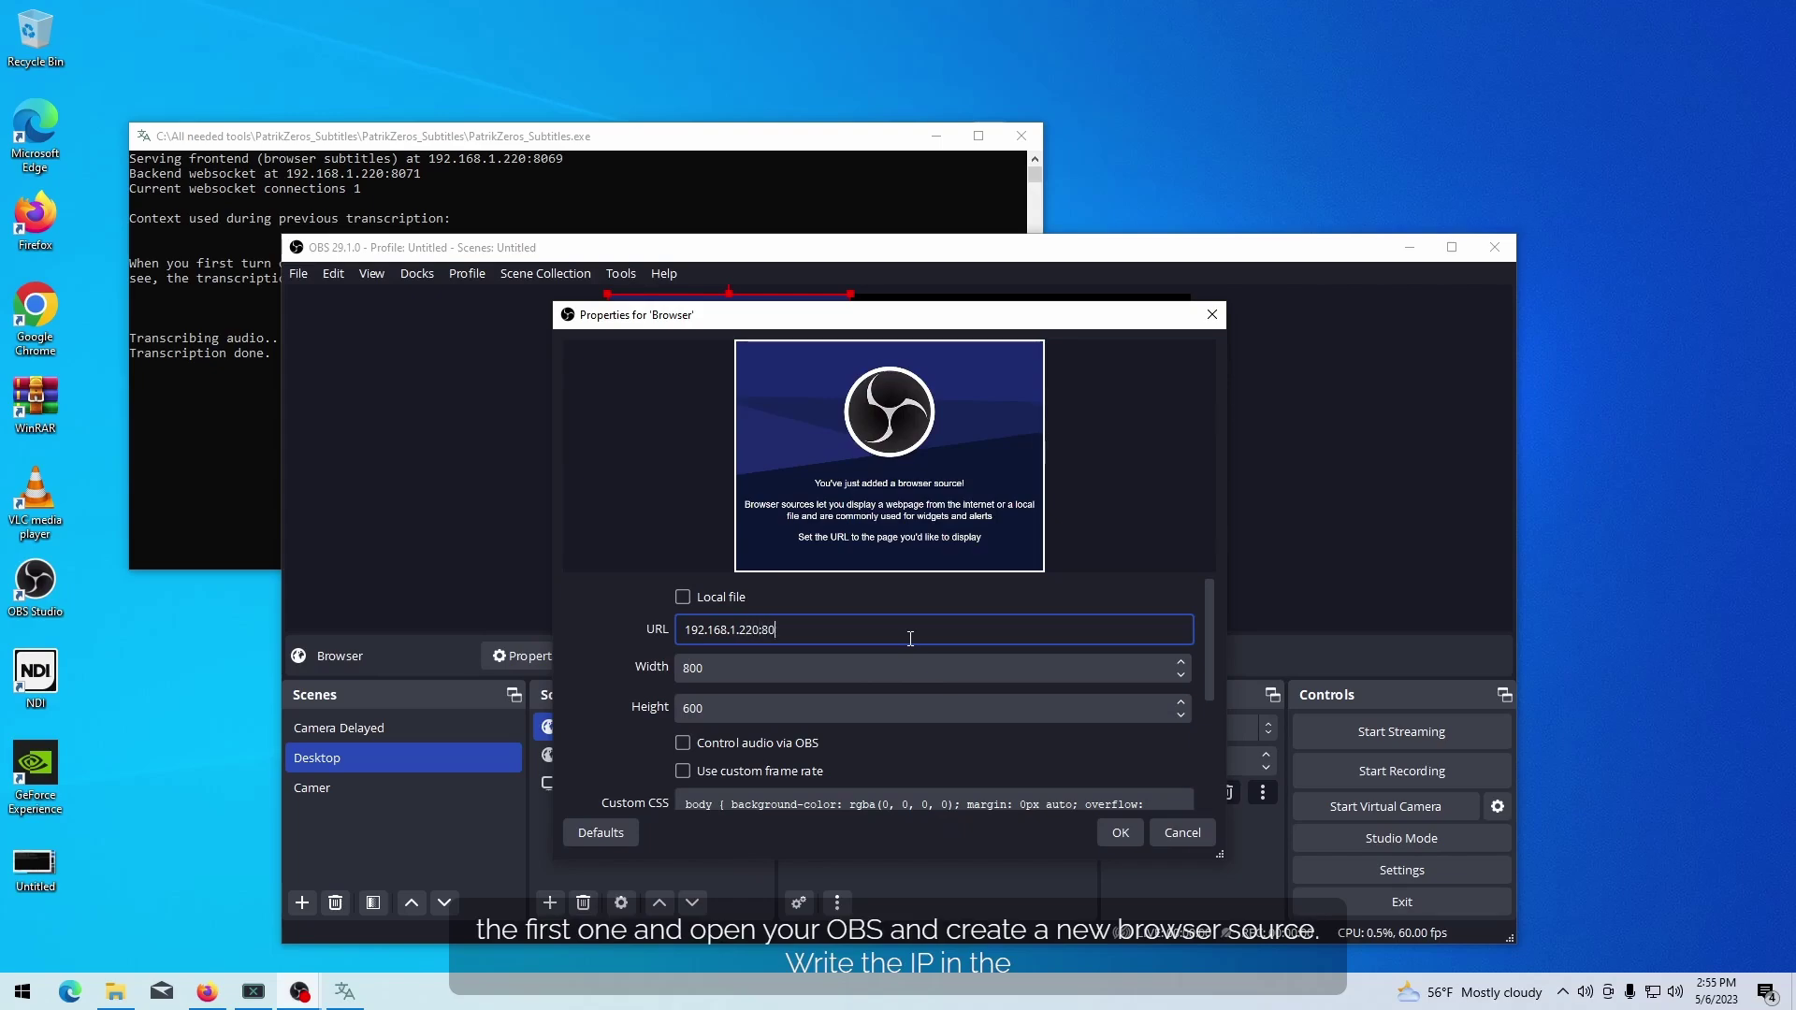
text(69)
key(Tab)
text(1920)
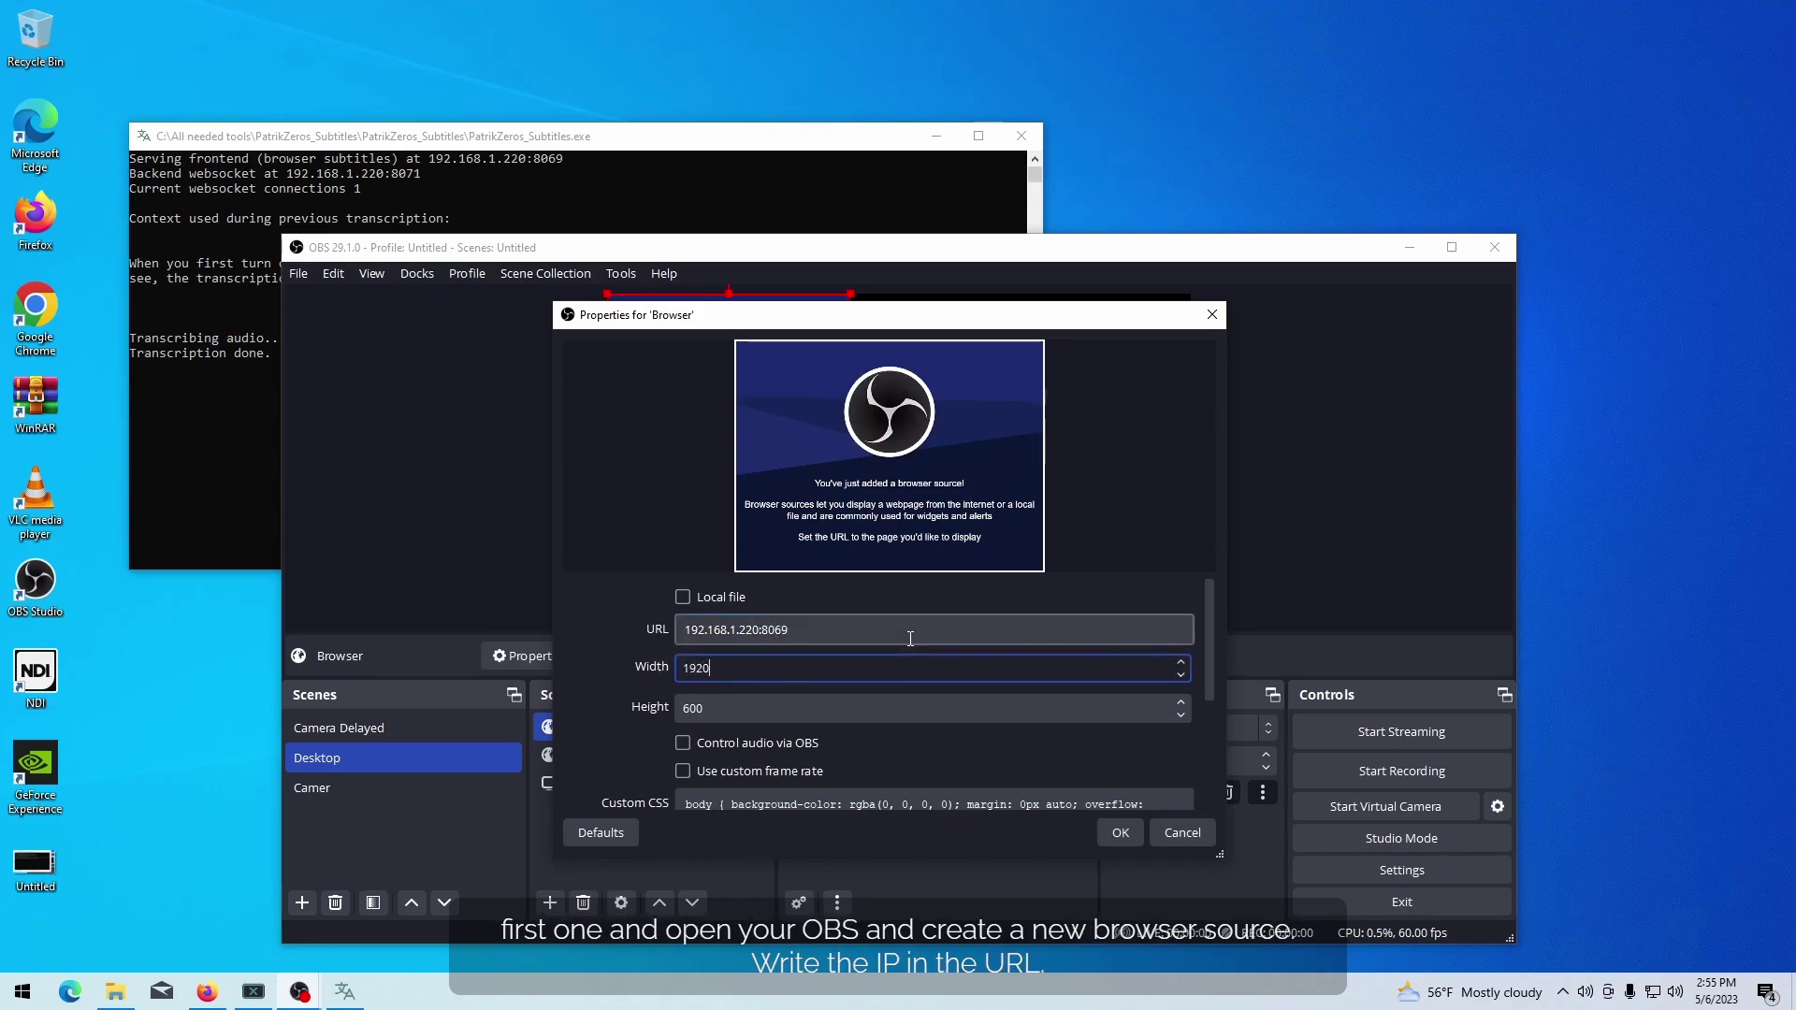
key(Tab)
text(1080)
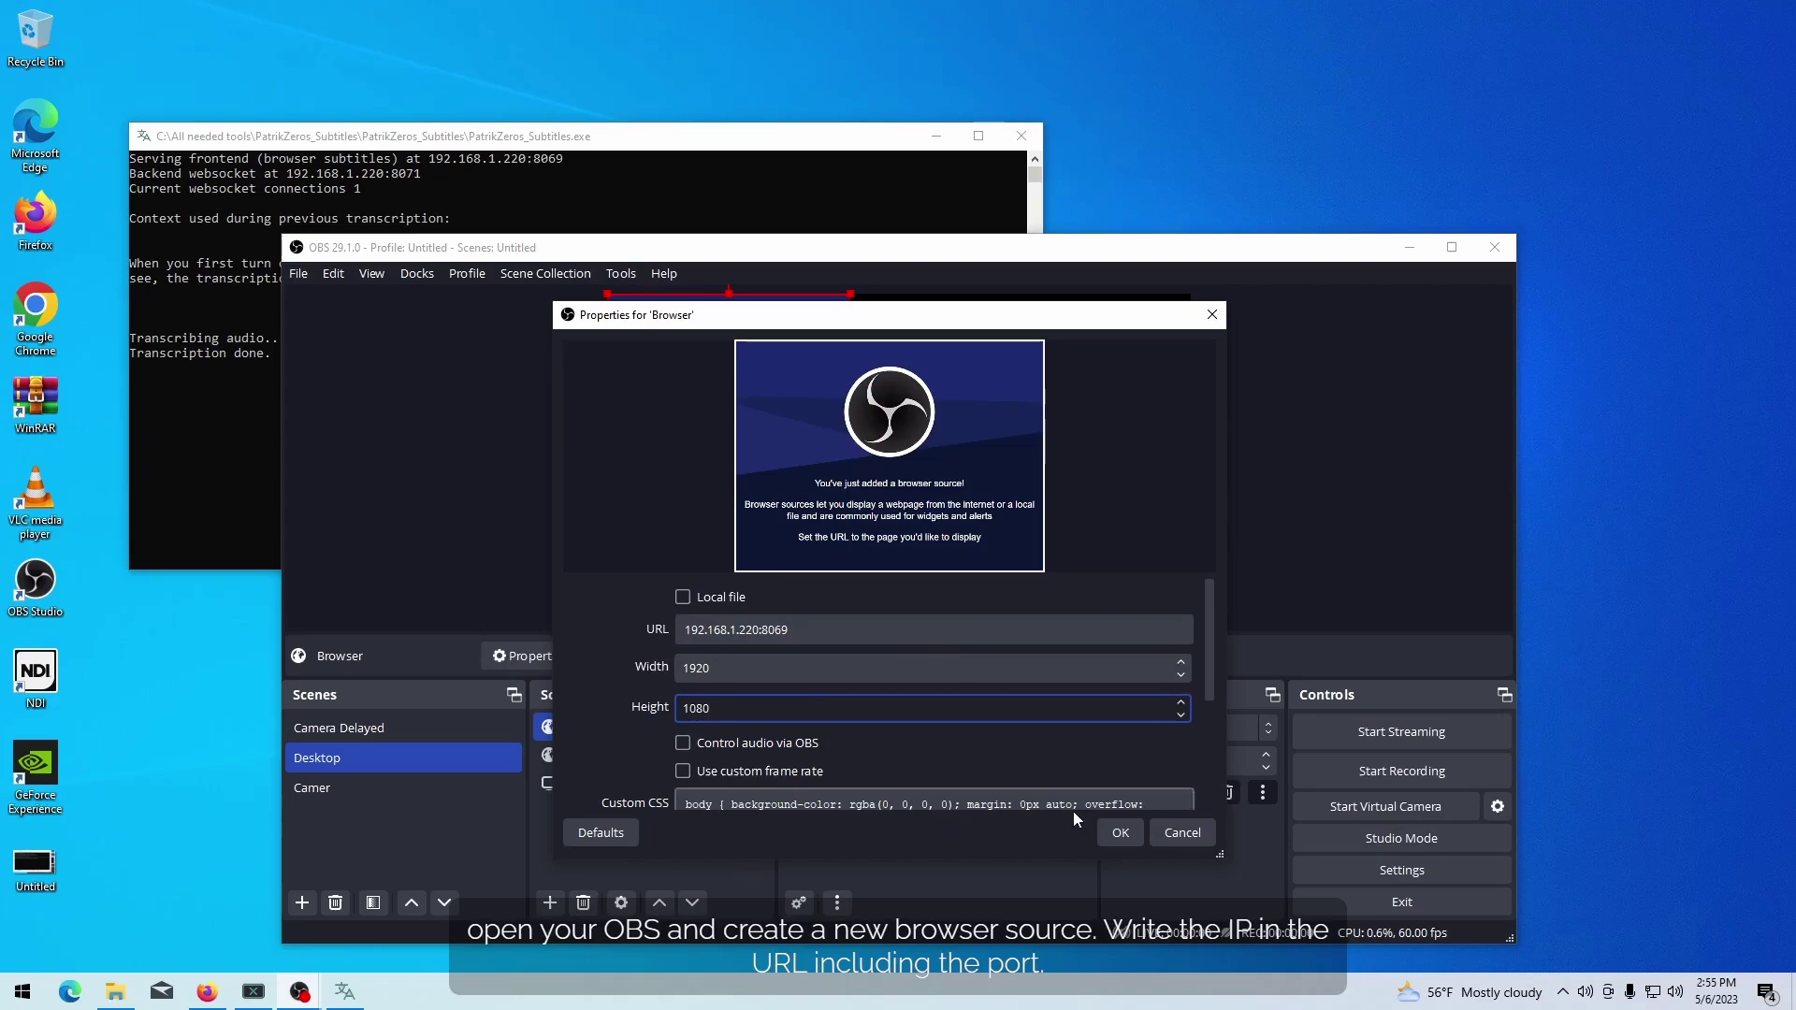
click(1120, 832)
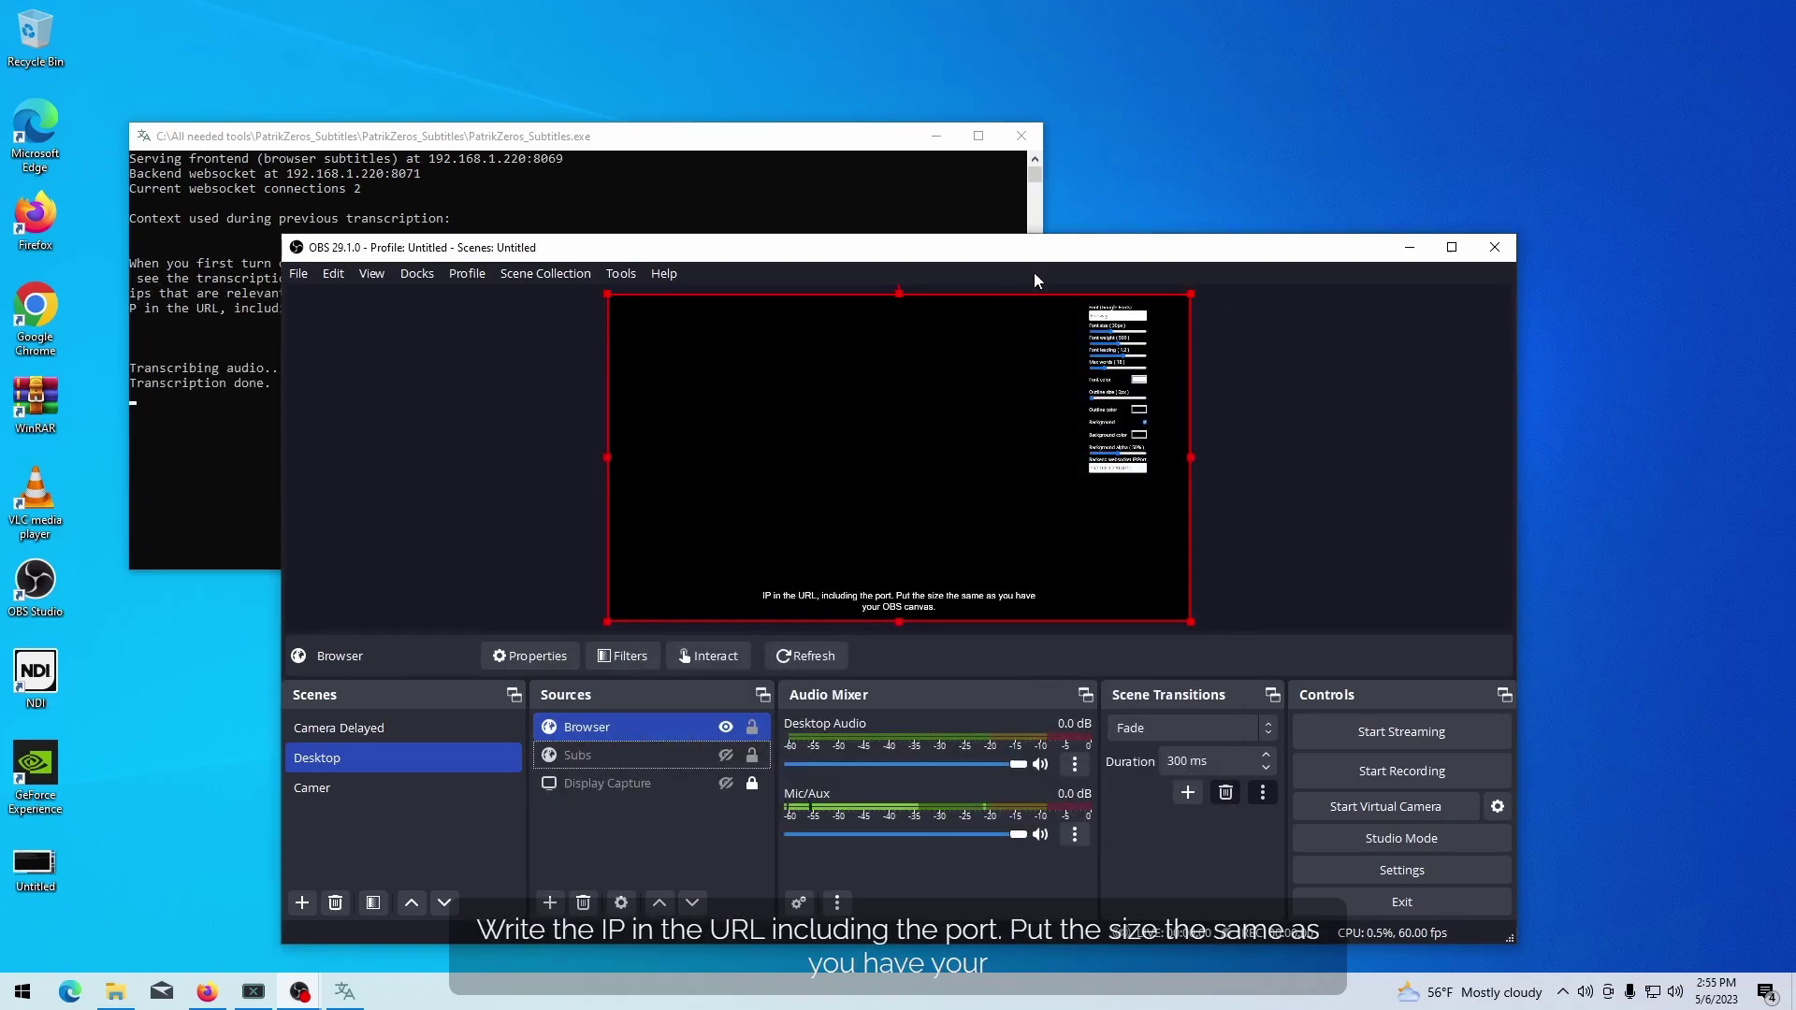
Step: Open the Browser source's Interact window and focus the Google Fonts font field
drag(1037, 259, 1023, 154)
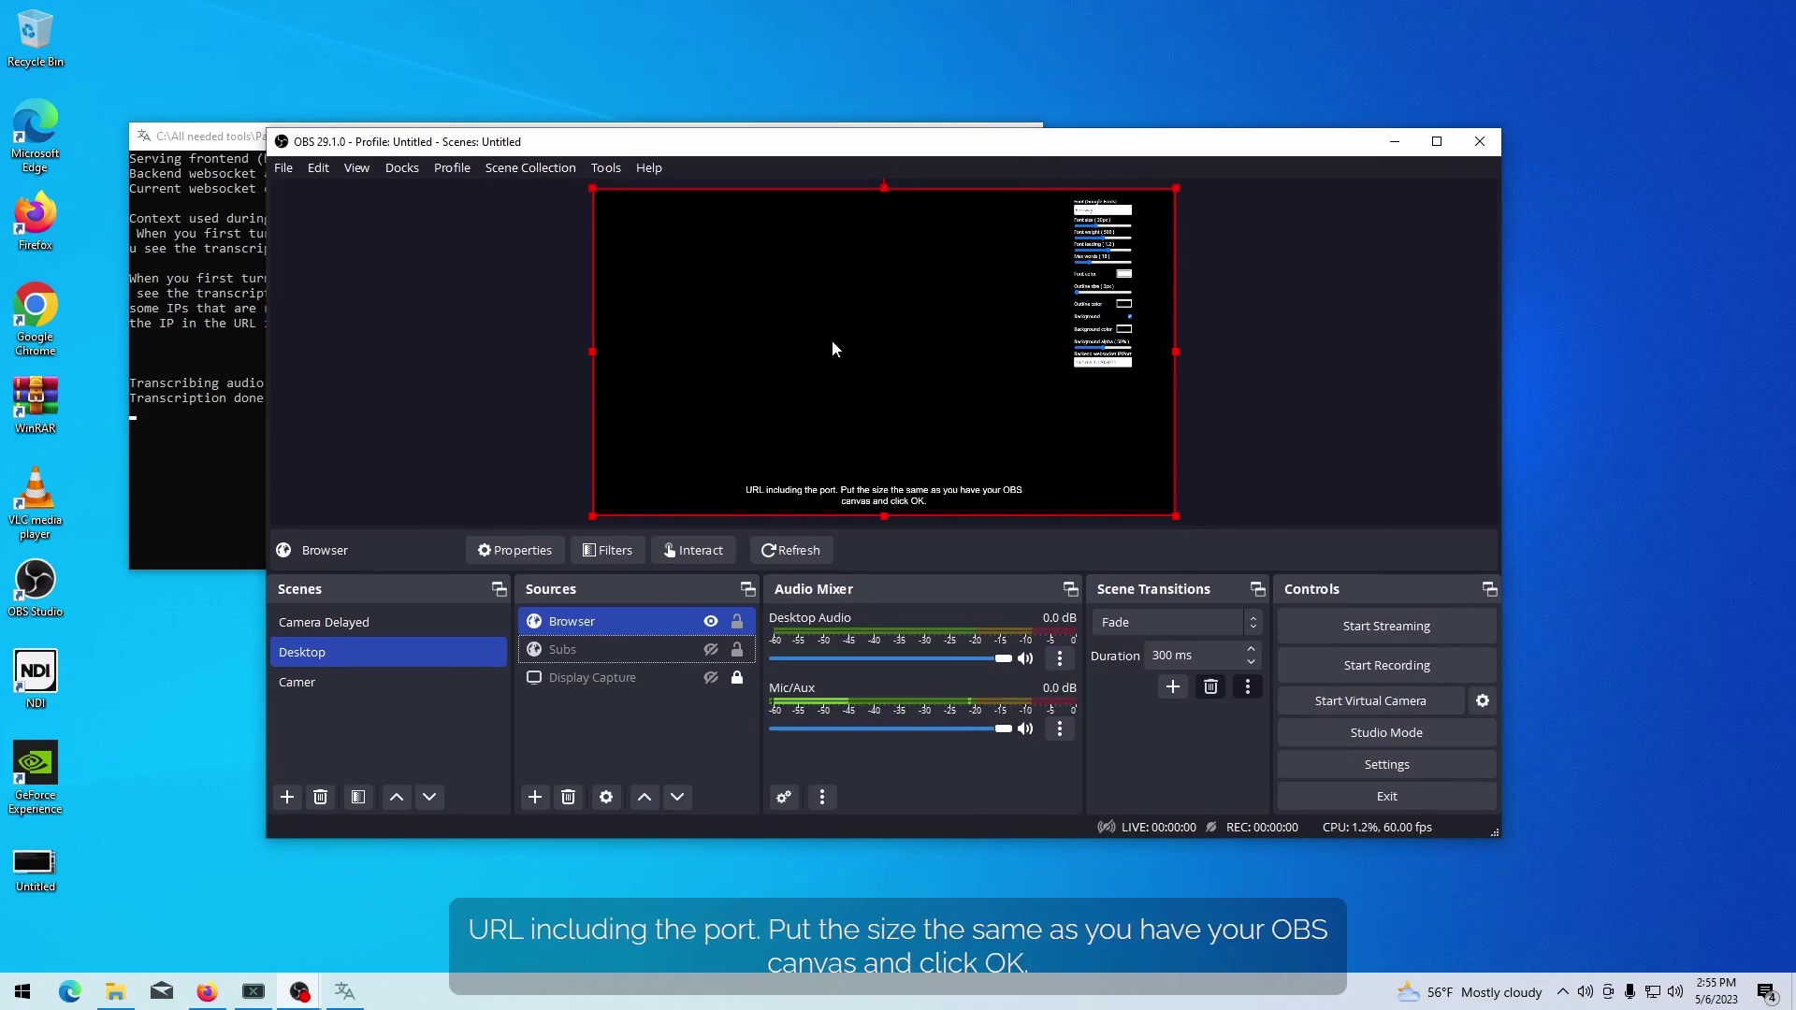
right_click(618, 622)
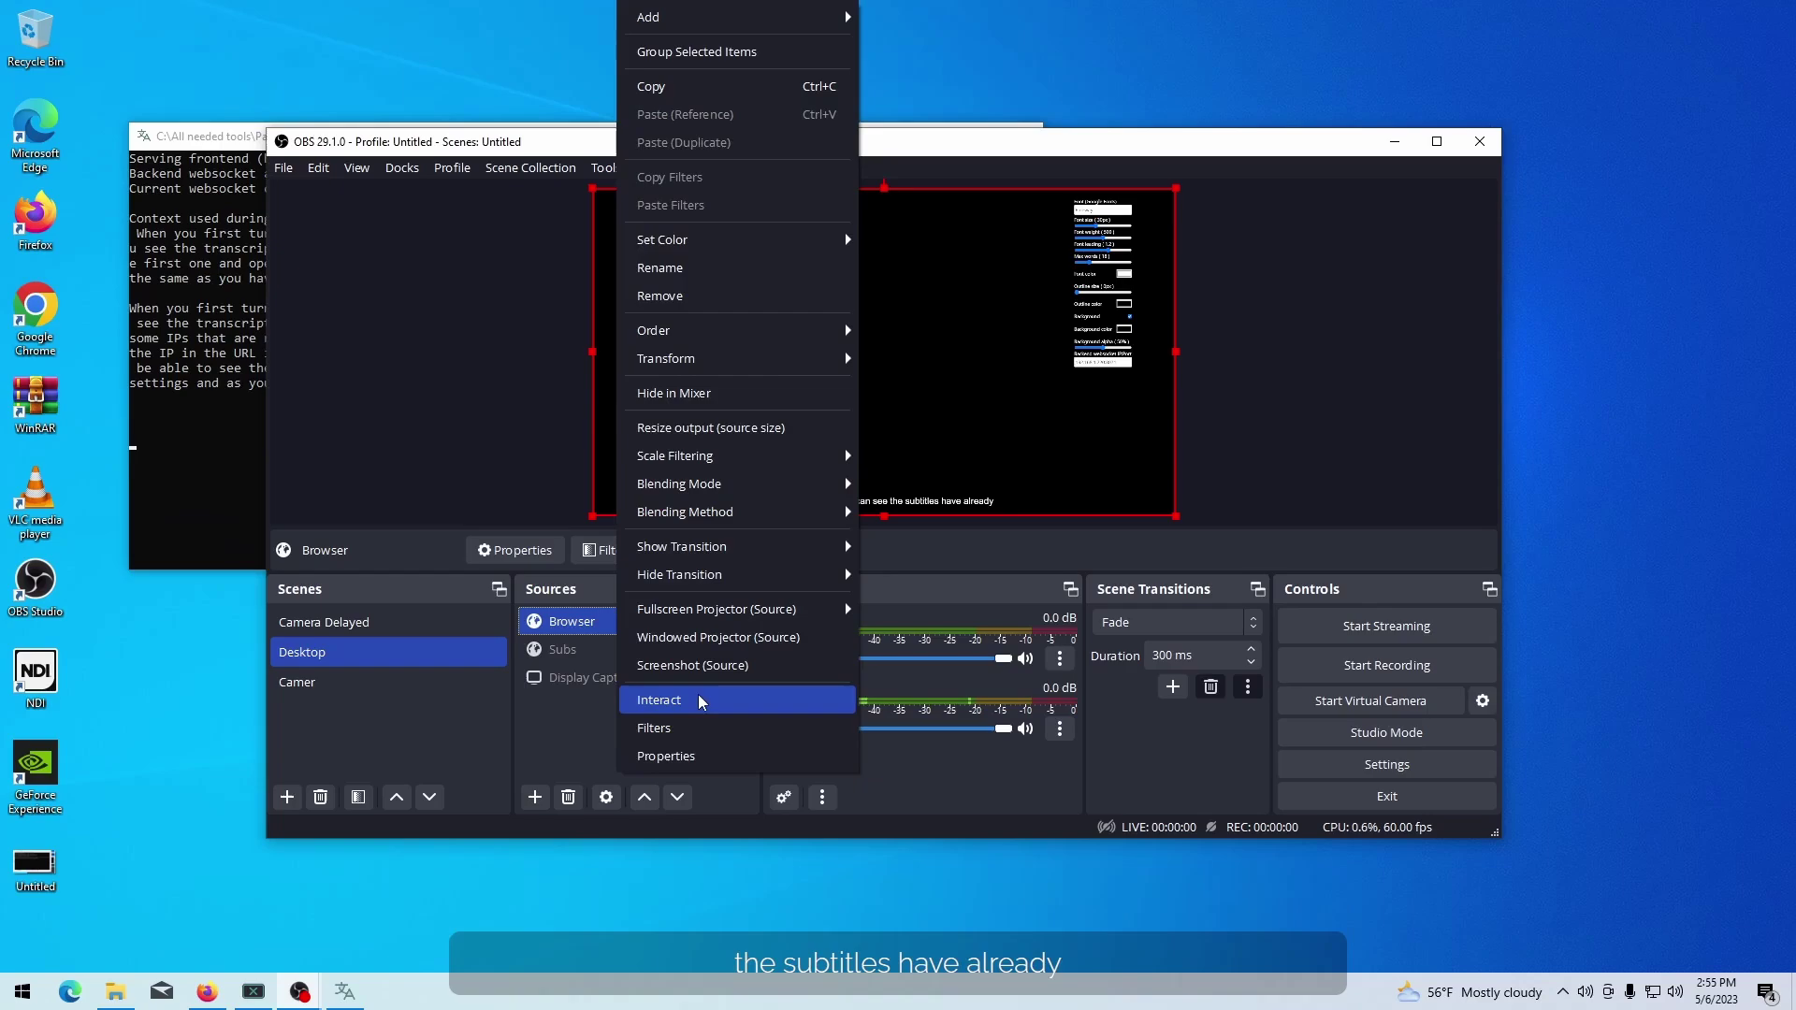
click(688, 700)
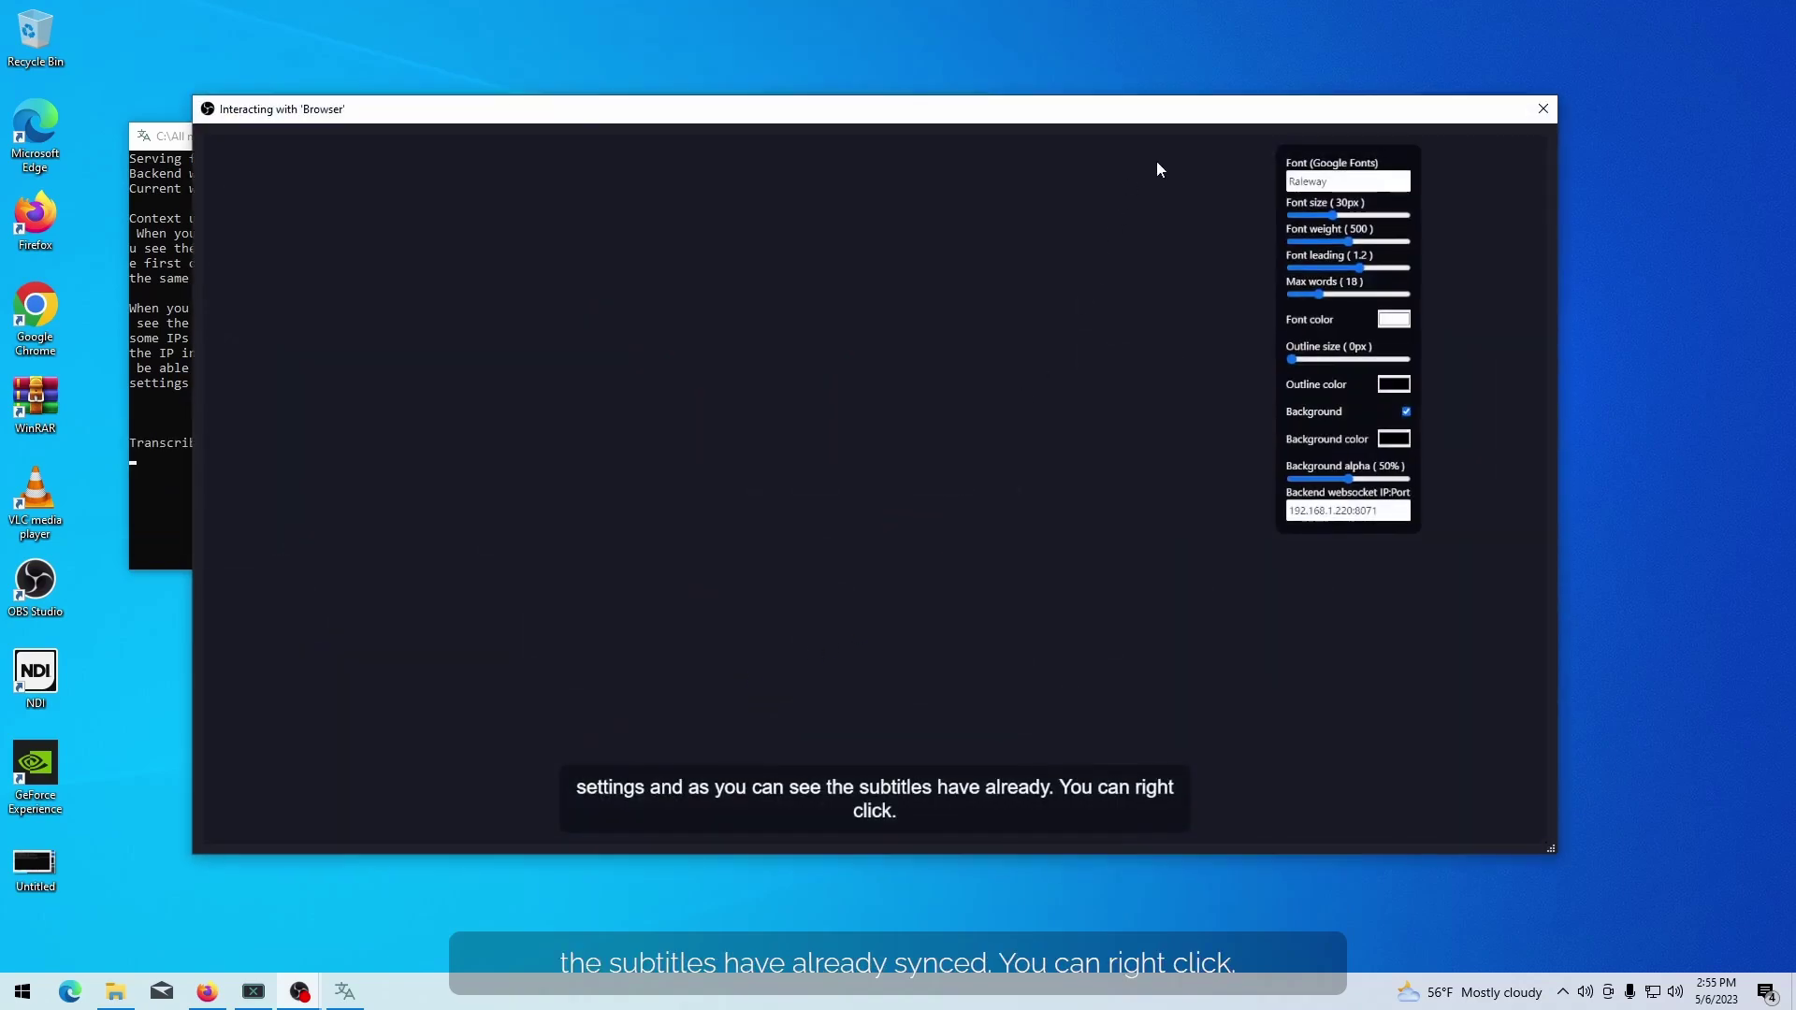
click(1348, 188)
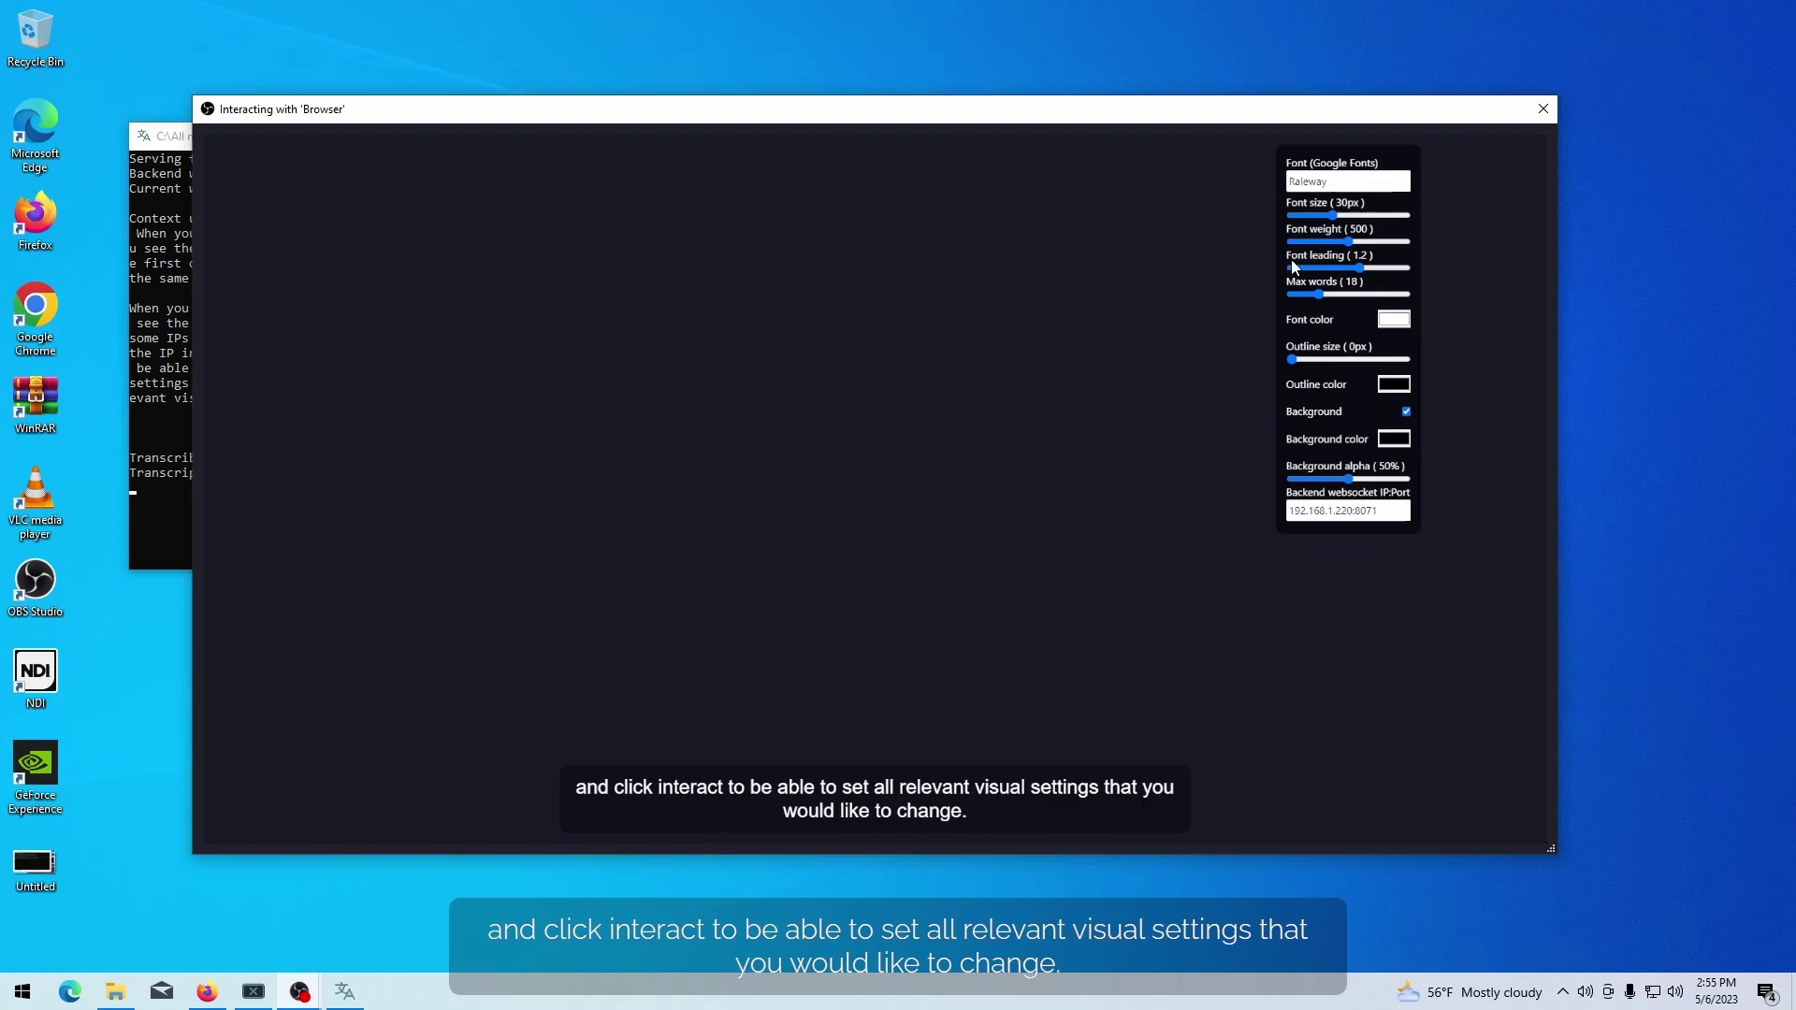
Step: Set subtitle font size to 36px and max words to 23, keeping the caption background on
drag(1330, 215, 1345, 218)
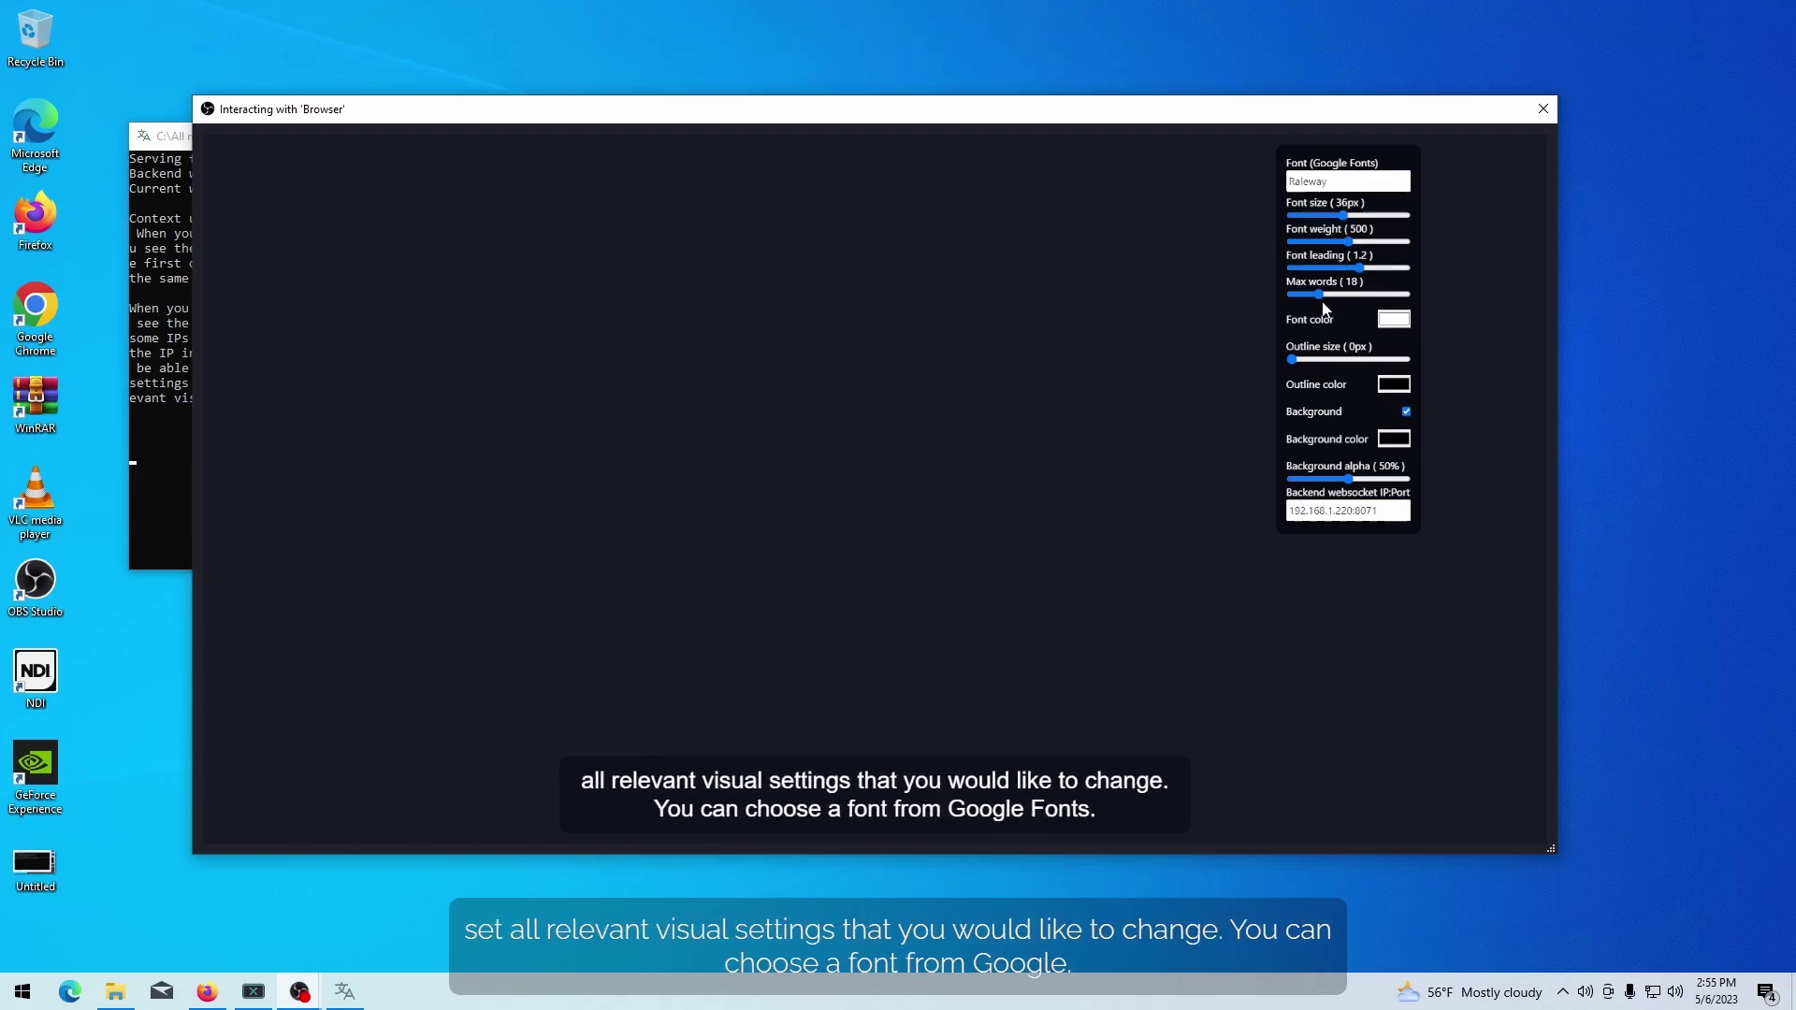
drag(1320, 293, 1329, 297)
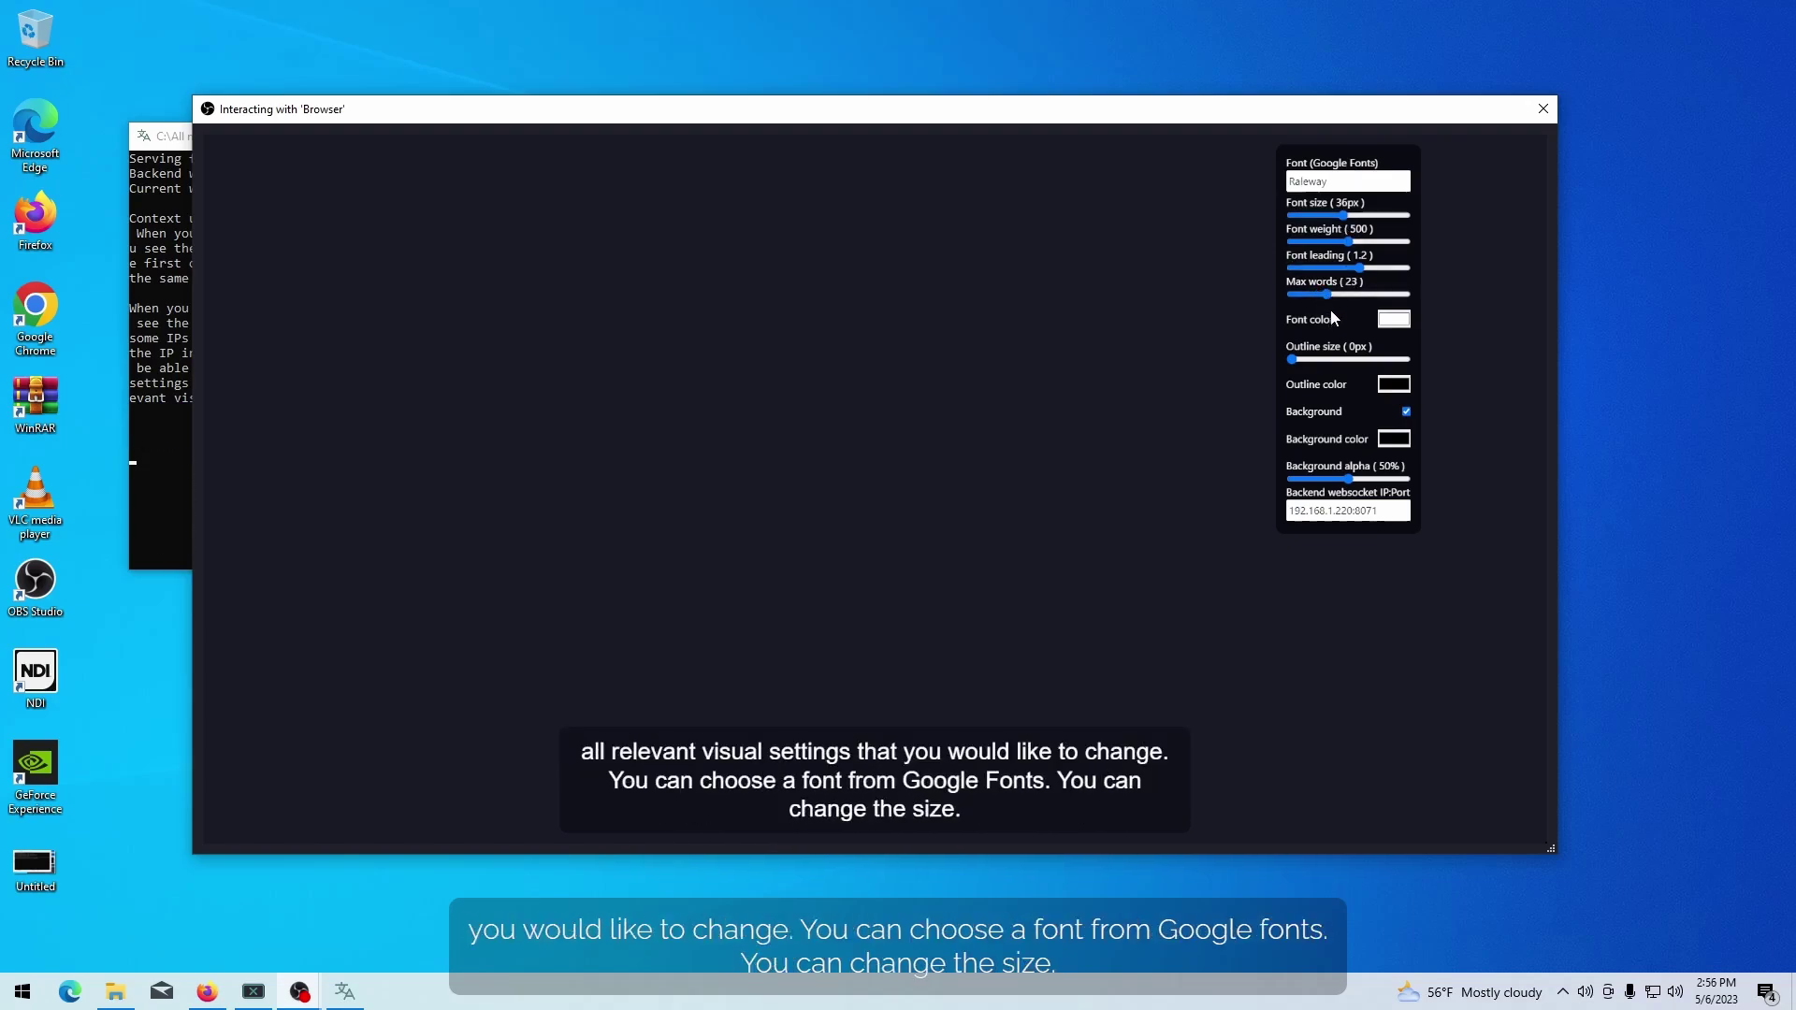
click(1406, 410)
click(1406, 410)
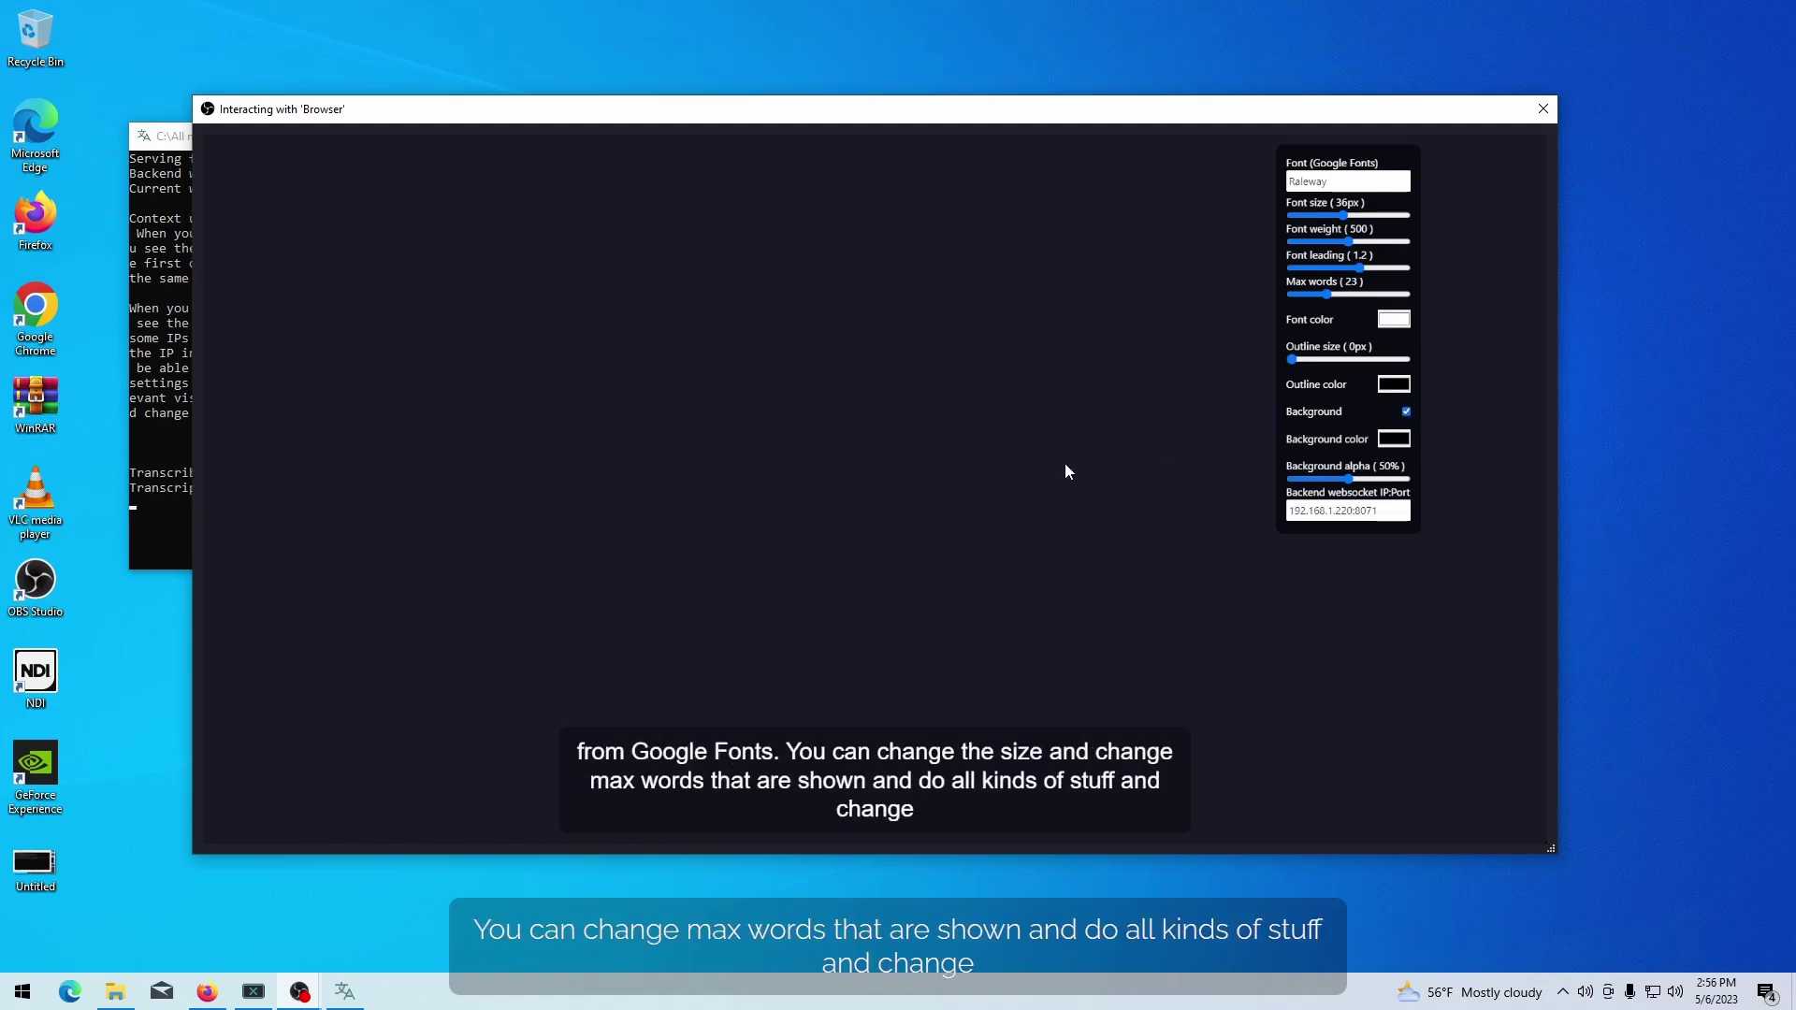
click(1544, 107)
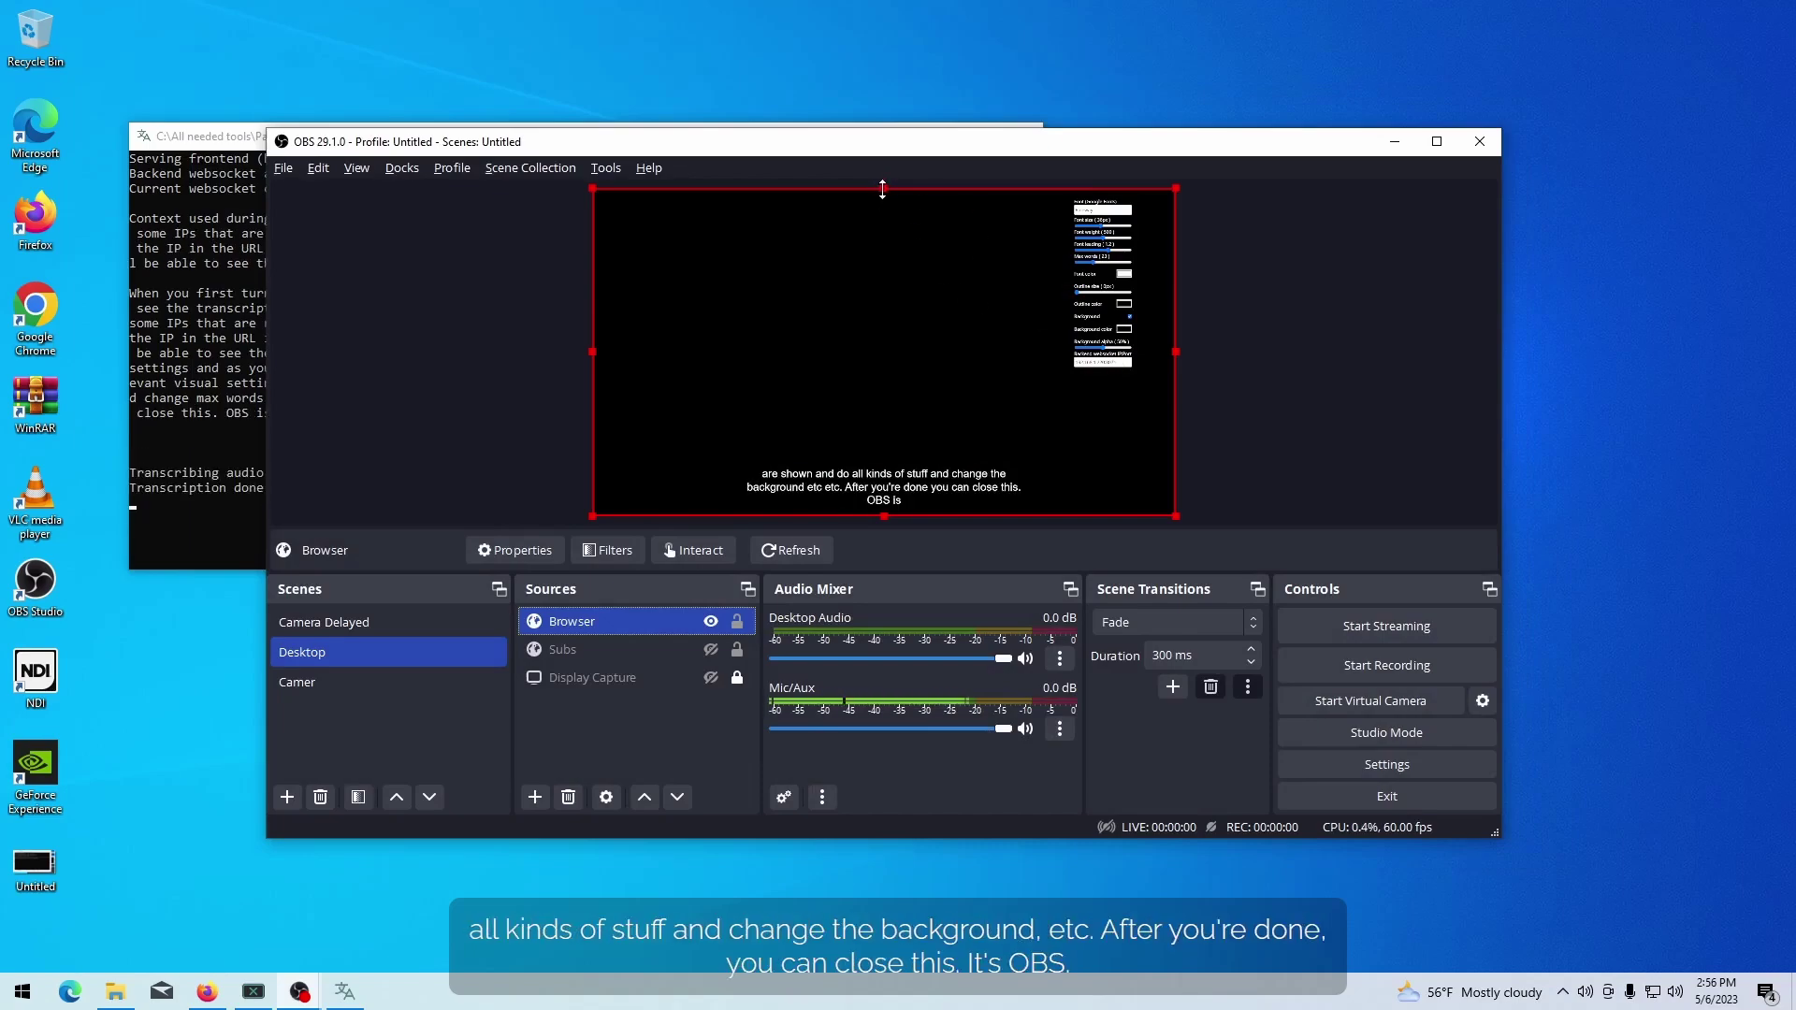
Step: Crop the Browser source from the top so only the captions remain, then deselect it
drag(883, 188, 877, 370)
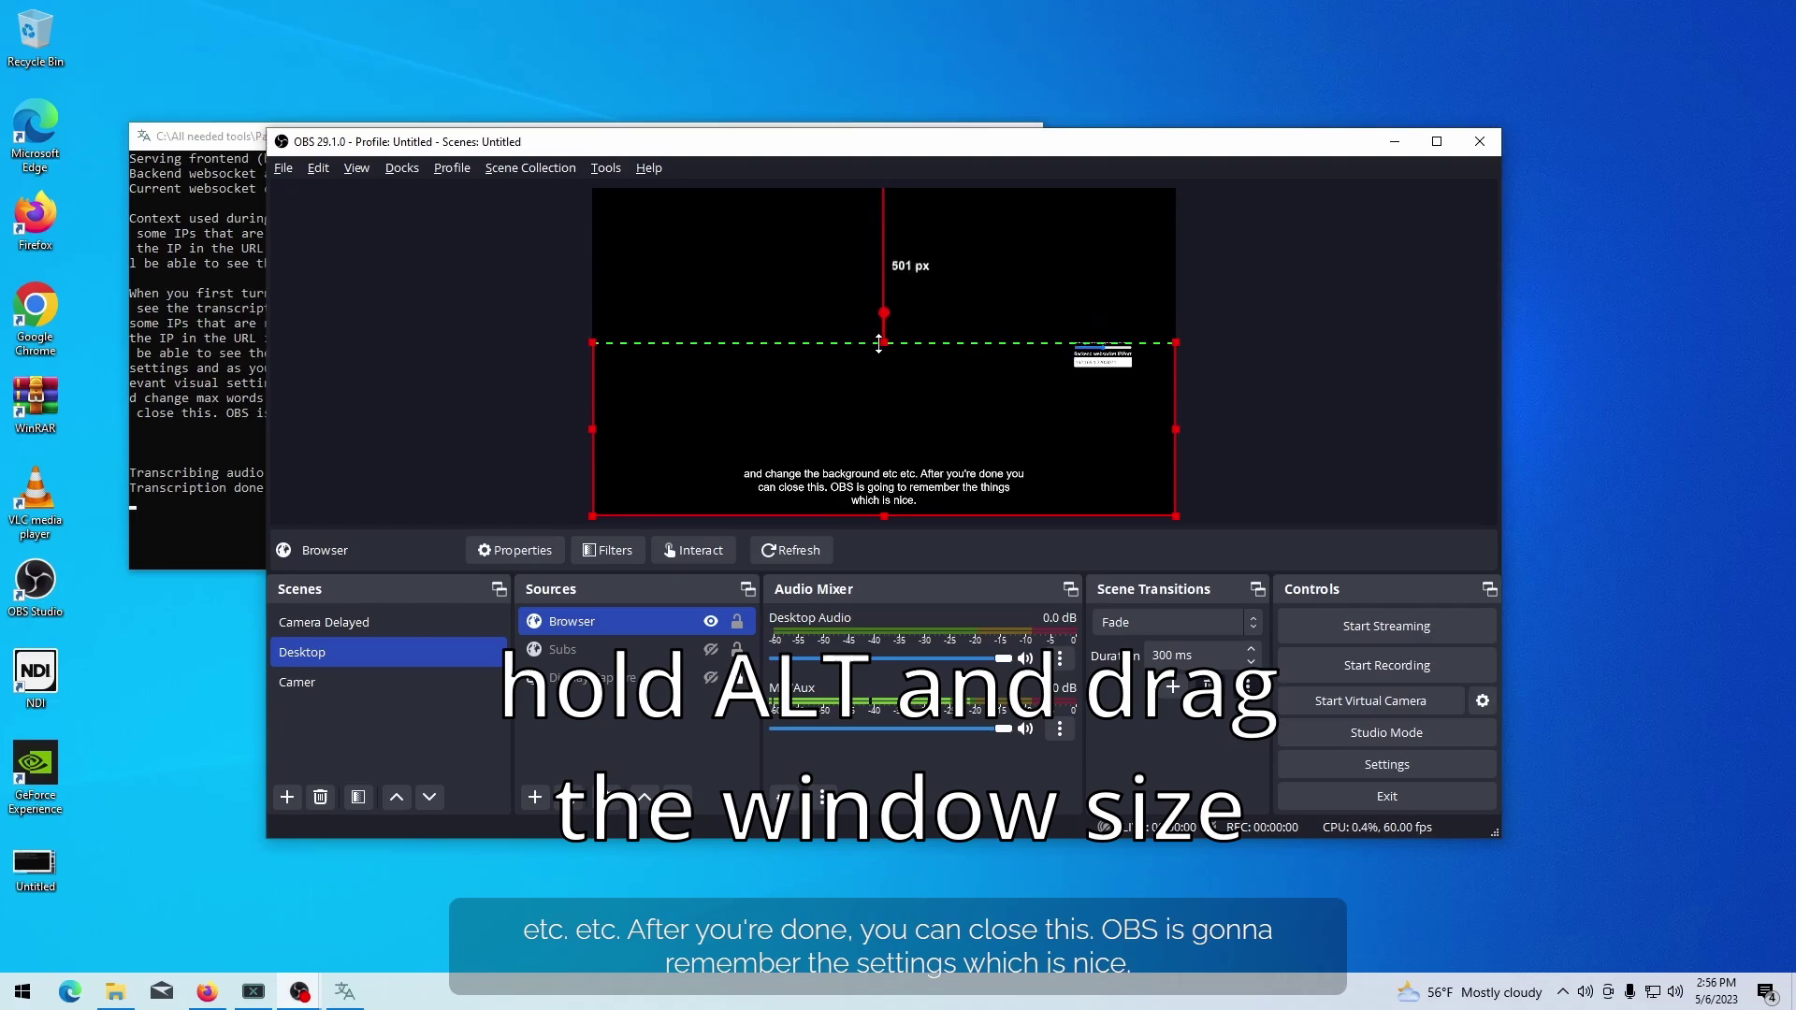
drag(877, 368, 879, 376)
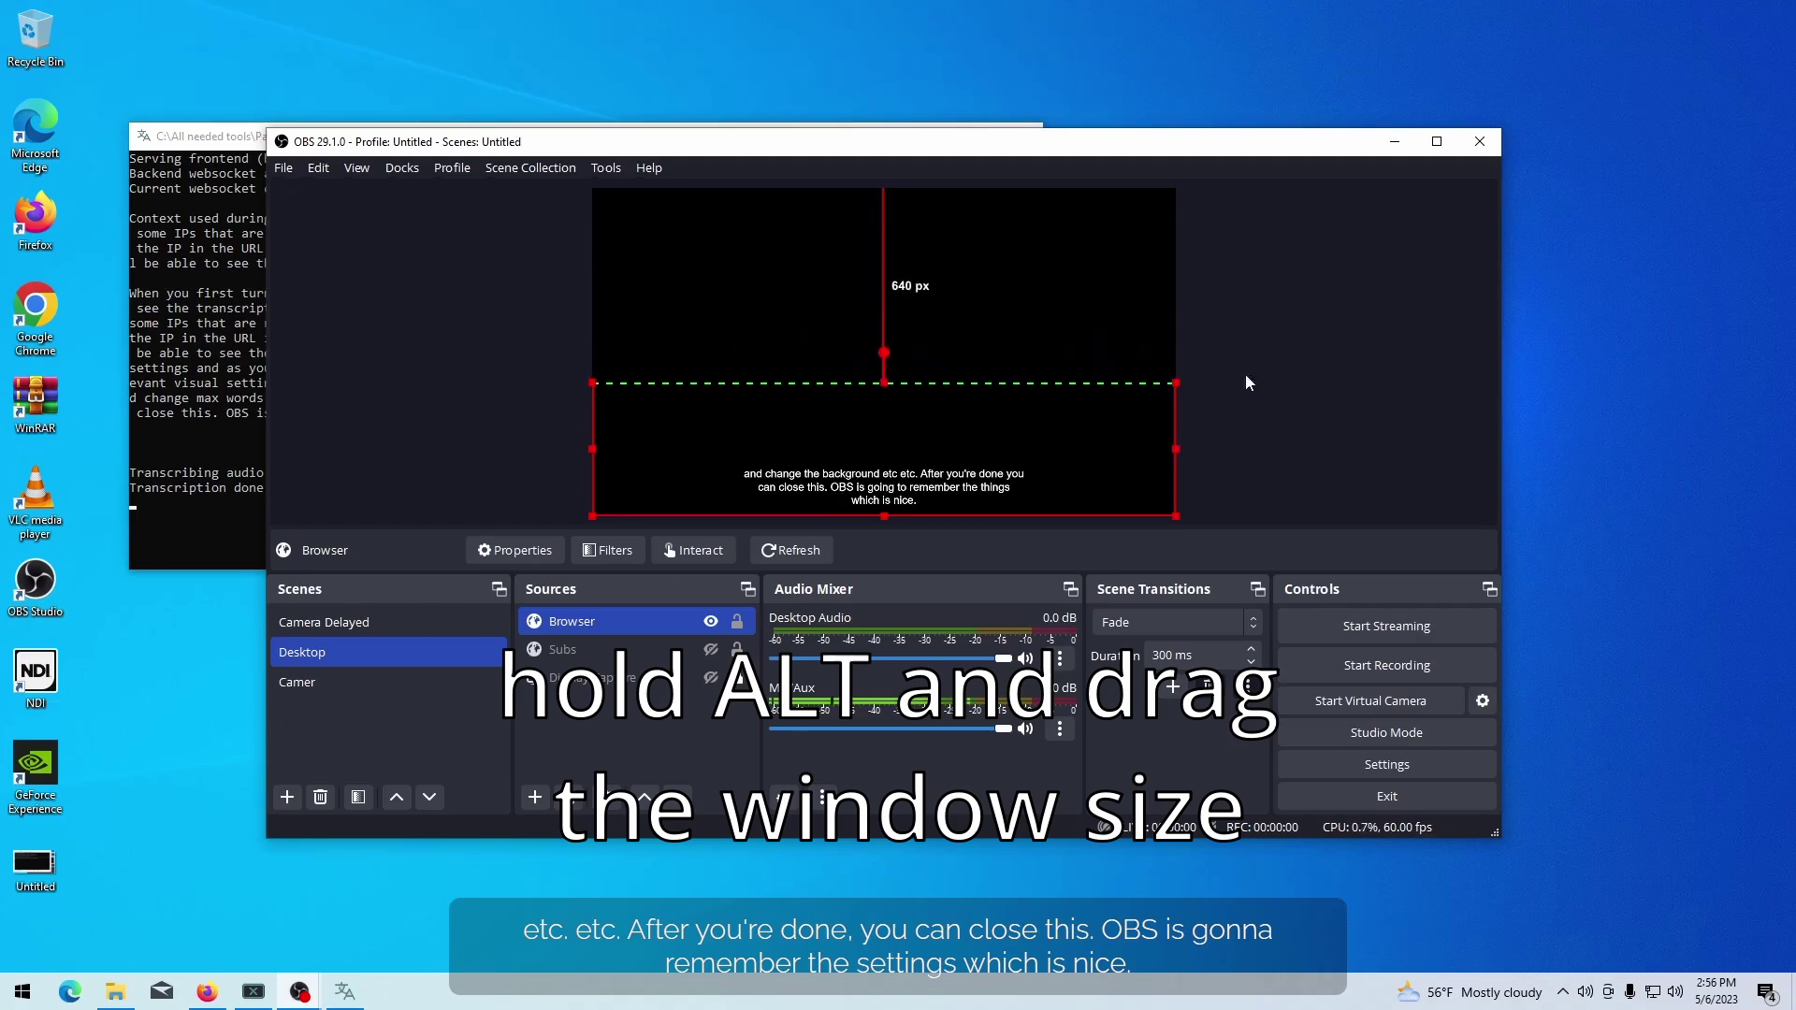
click(1246, 375)
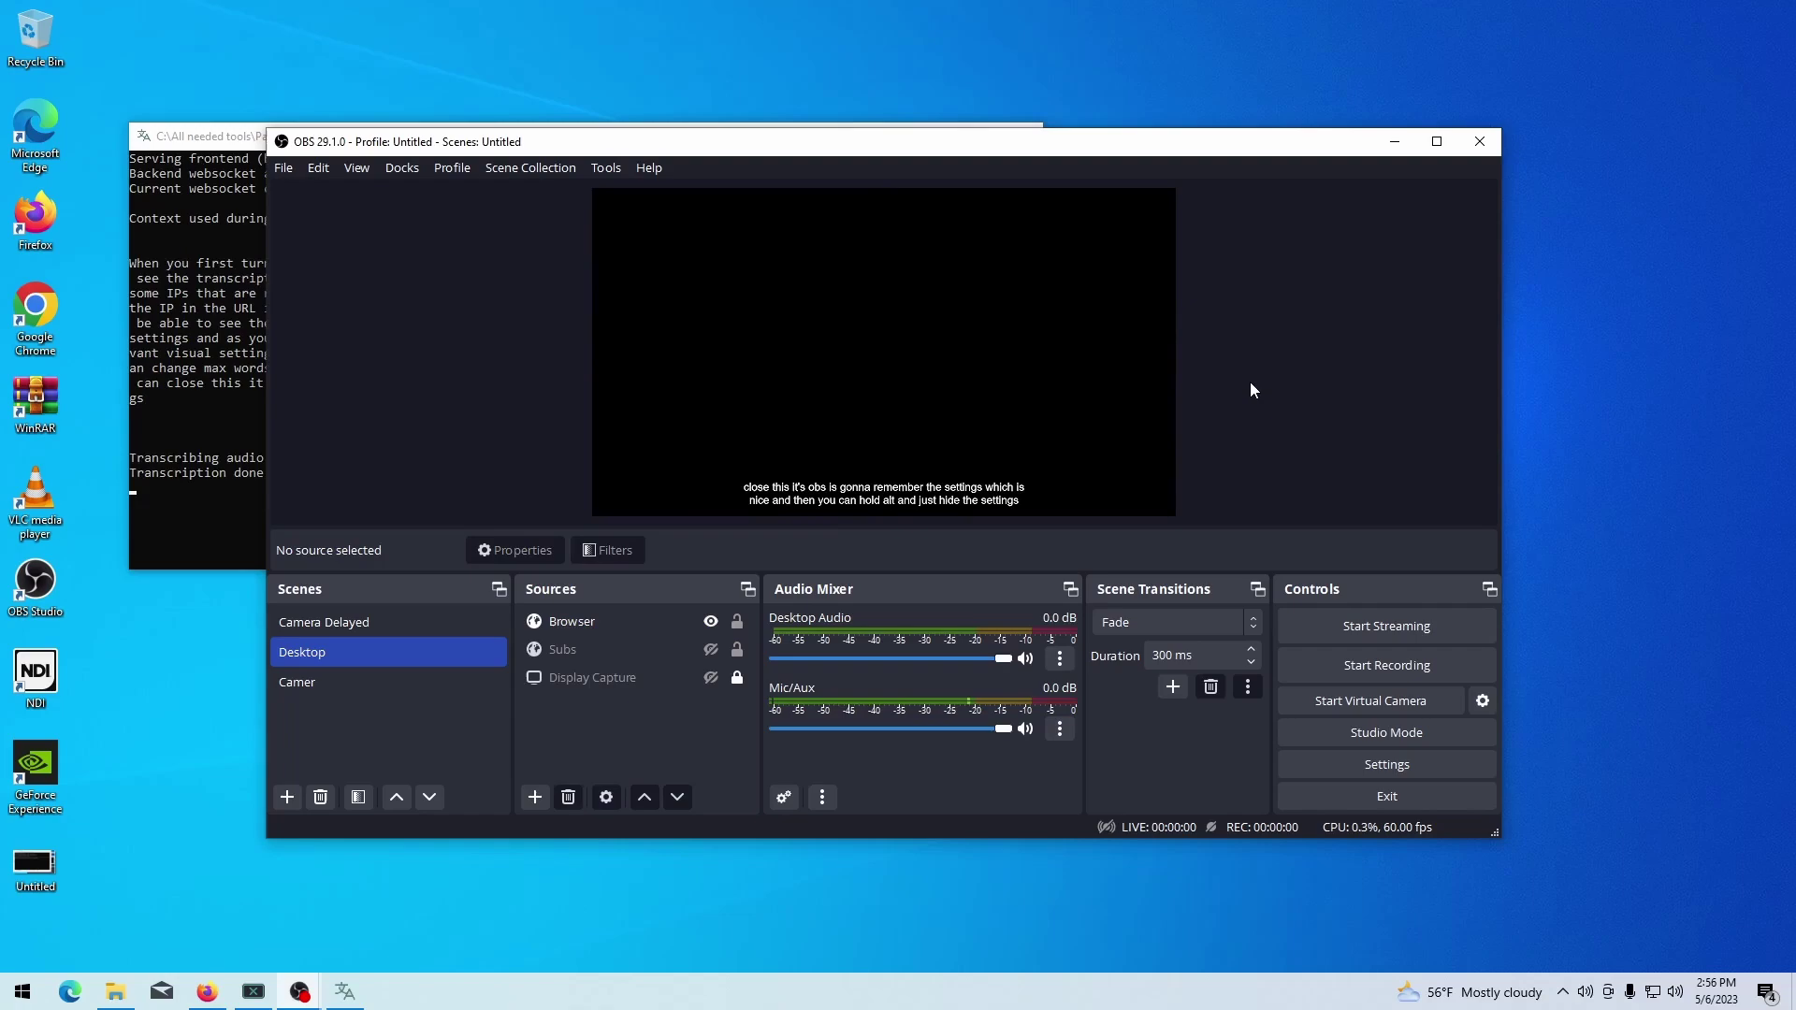
click(823, 795)
click(791, 796)
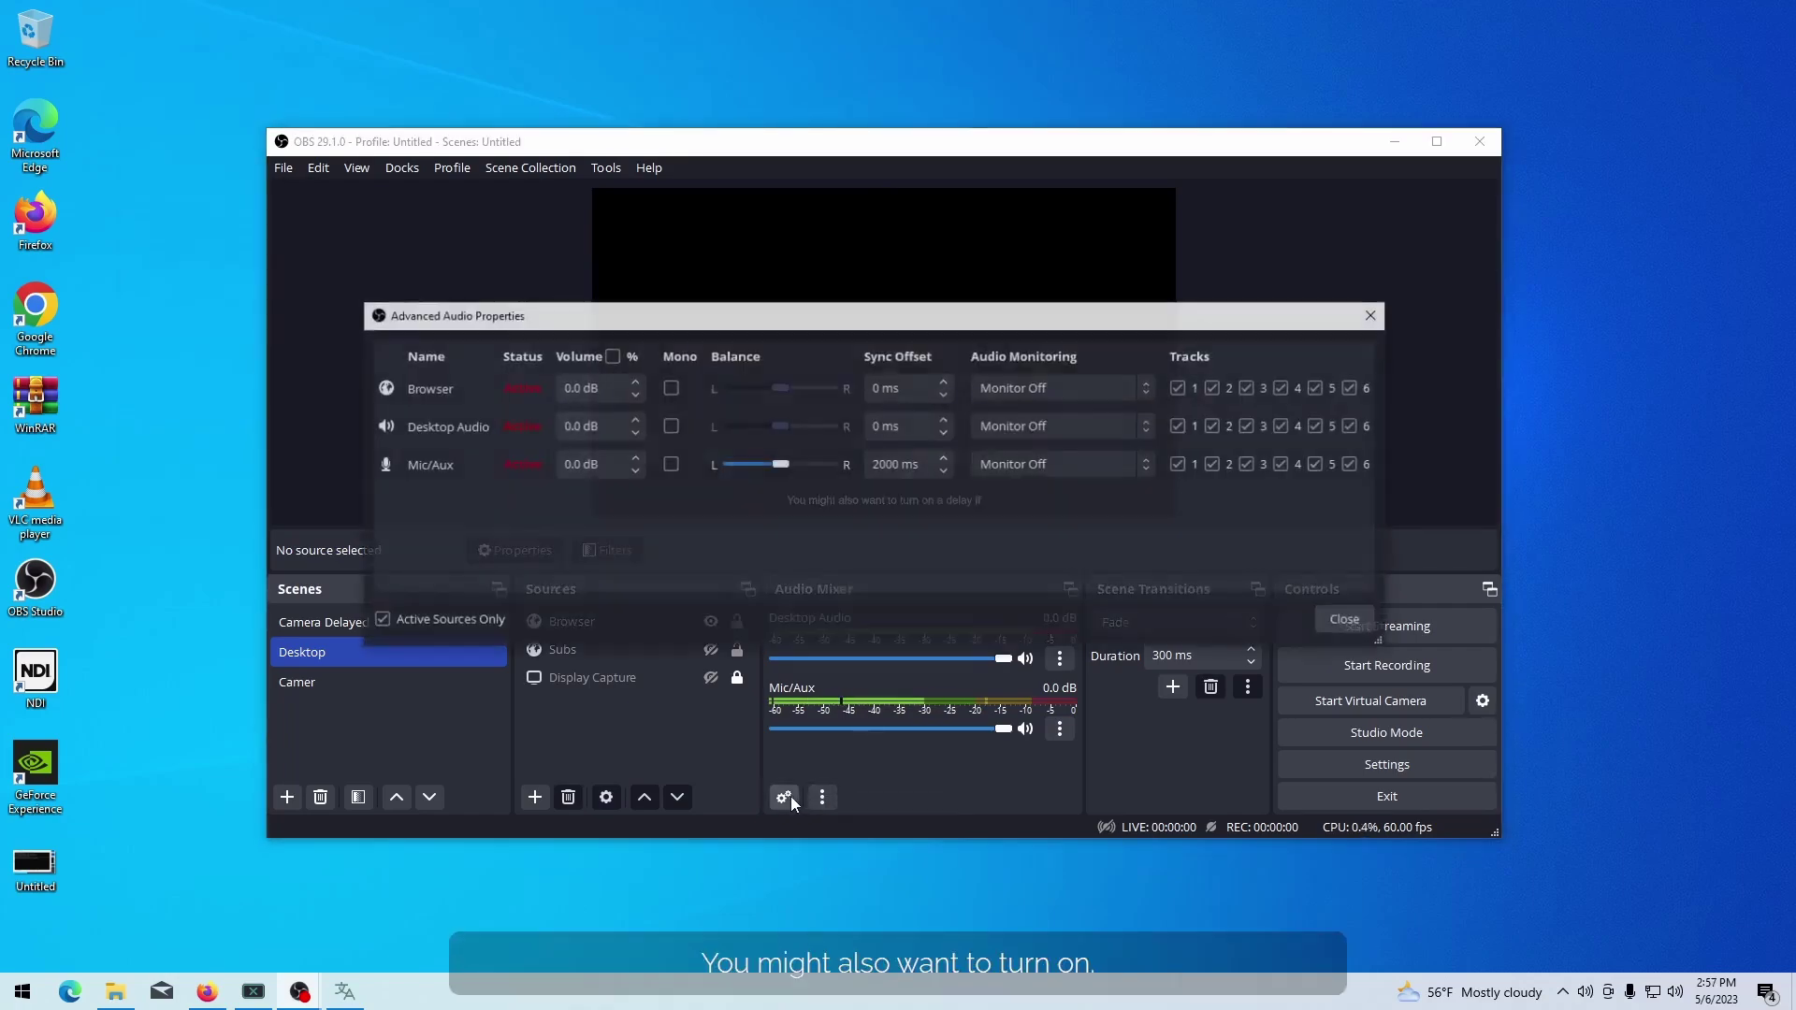
click(1369, 315)
click(1060, 728)
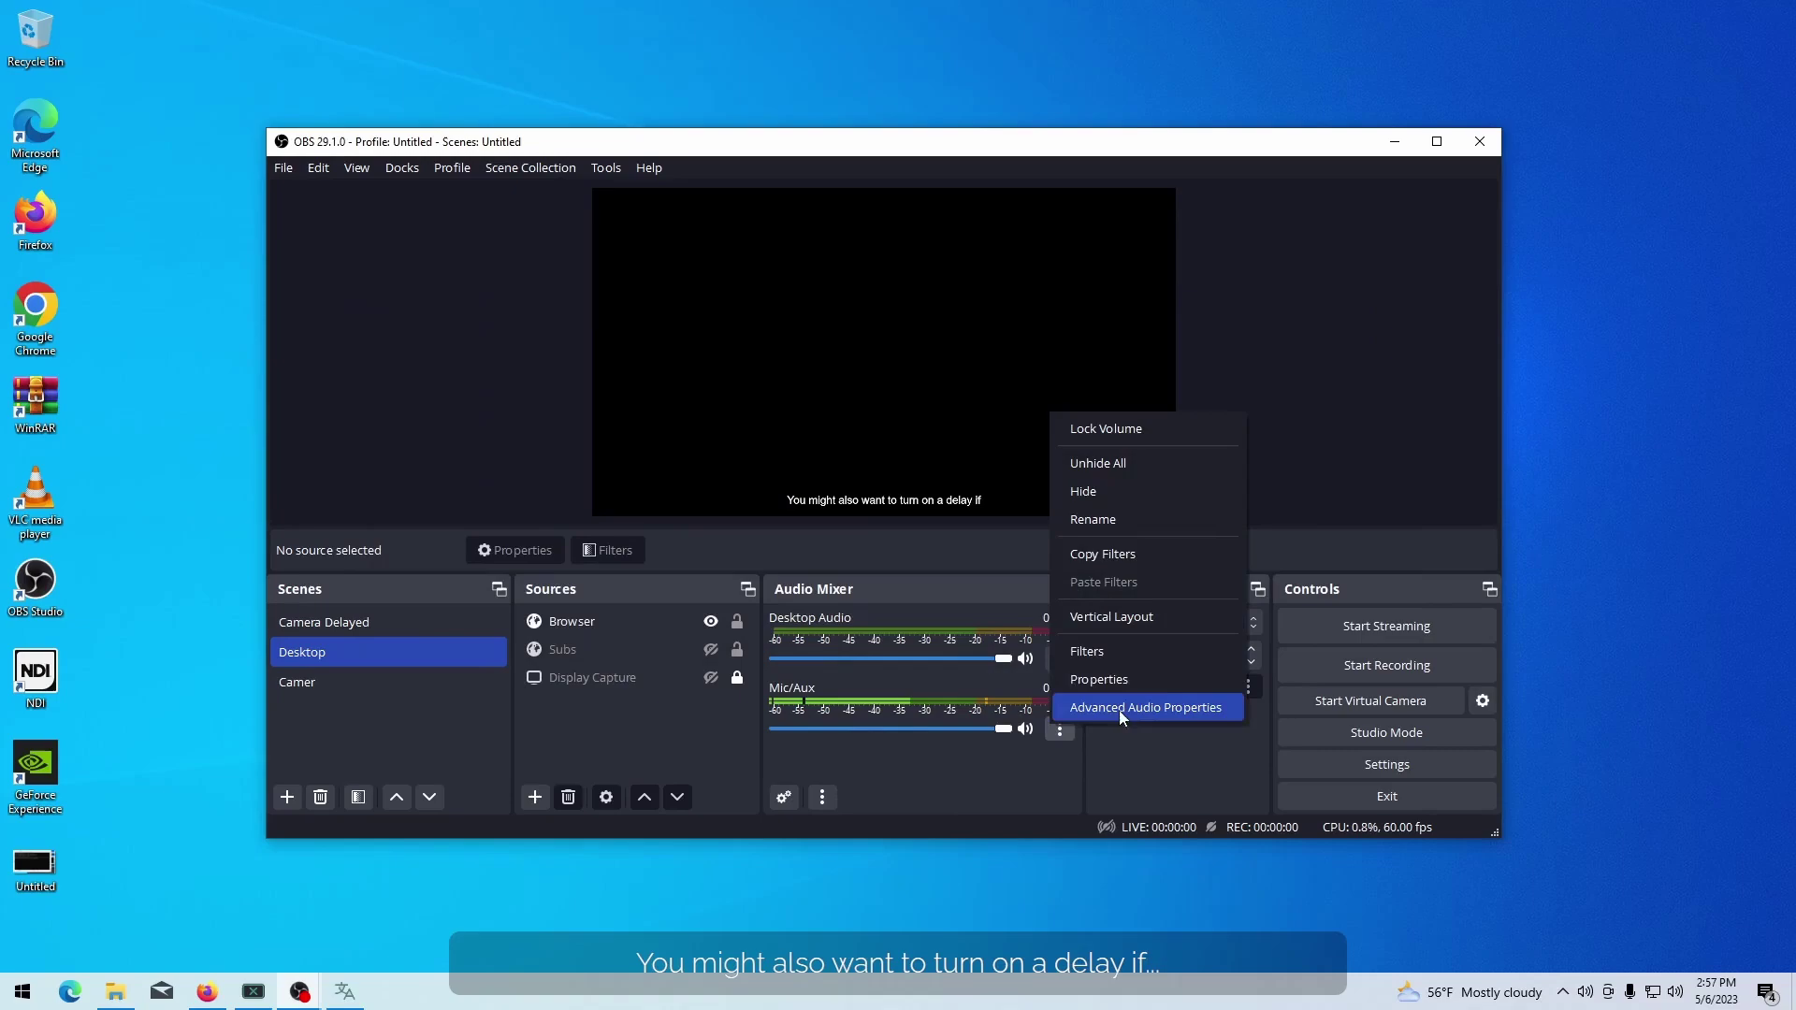
click(1040, 754)
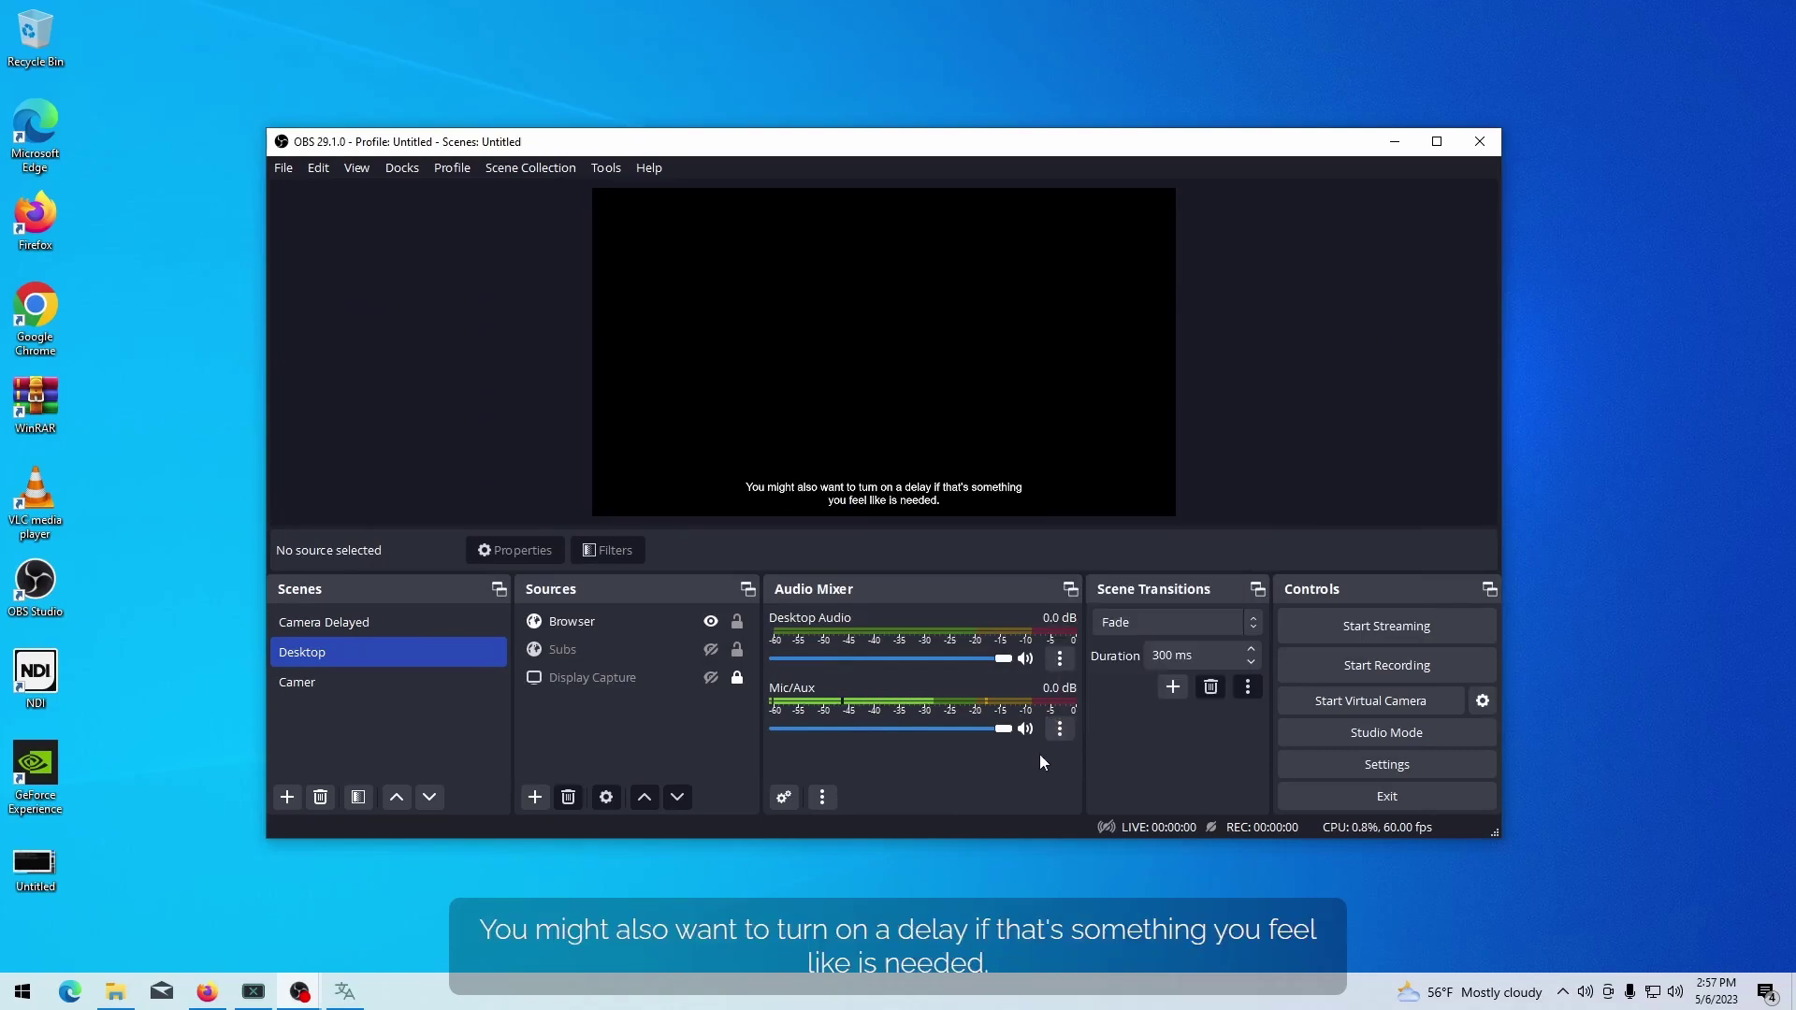
click(1057, 737)
click(1064, 738)
click(1066, 737)
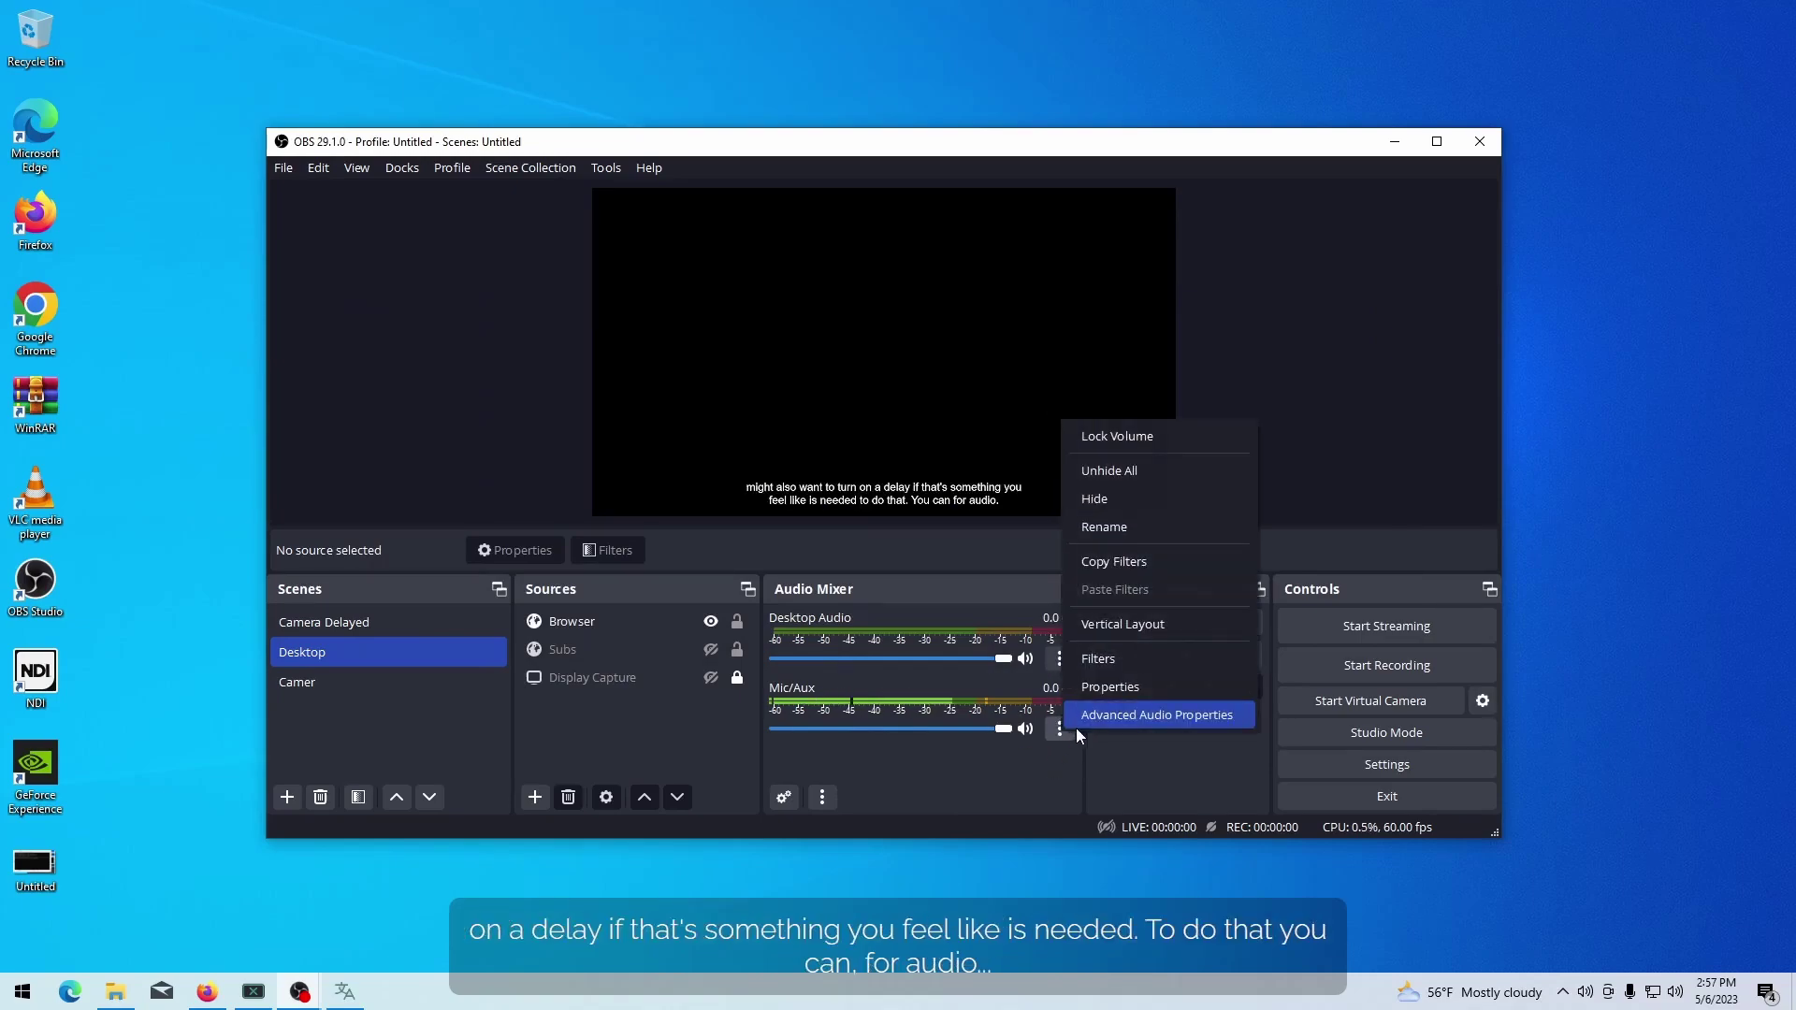
click(1101, 718)
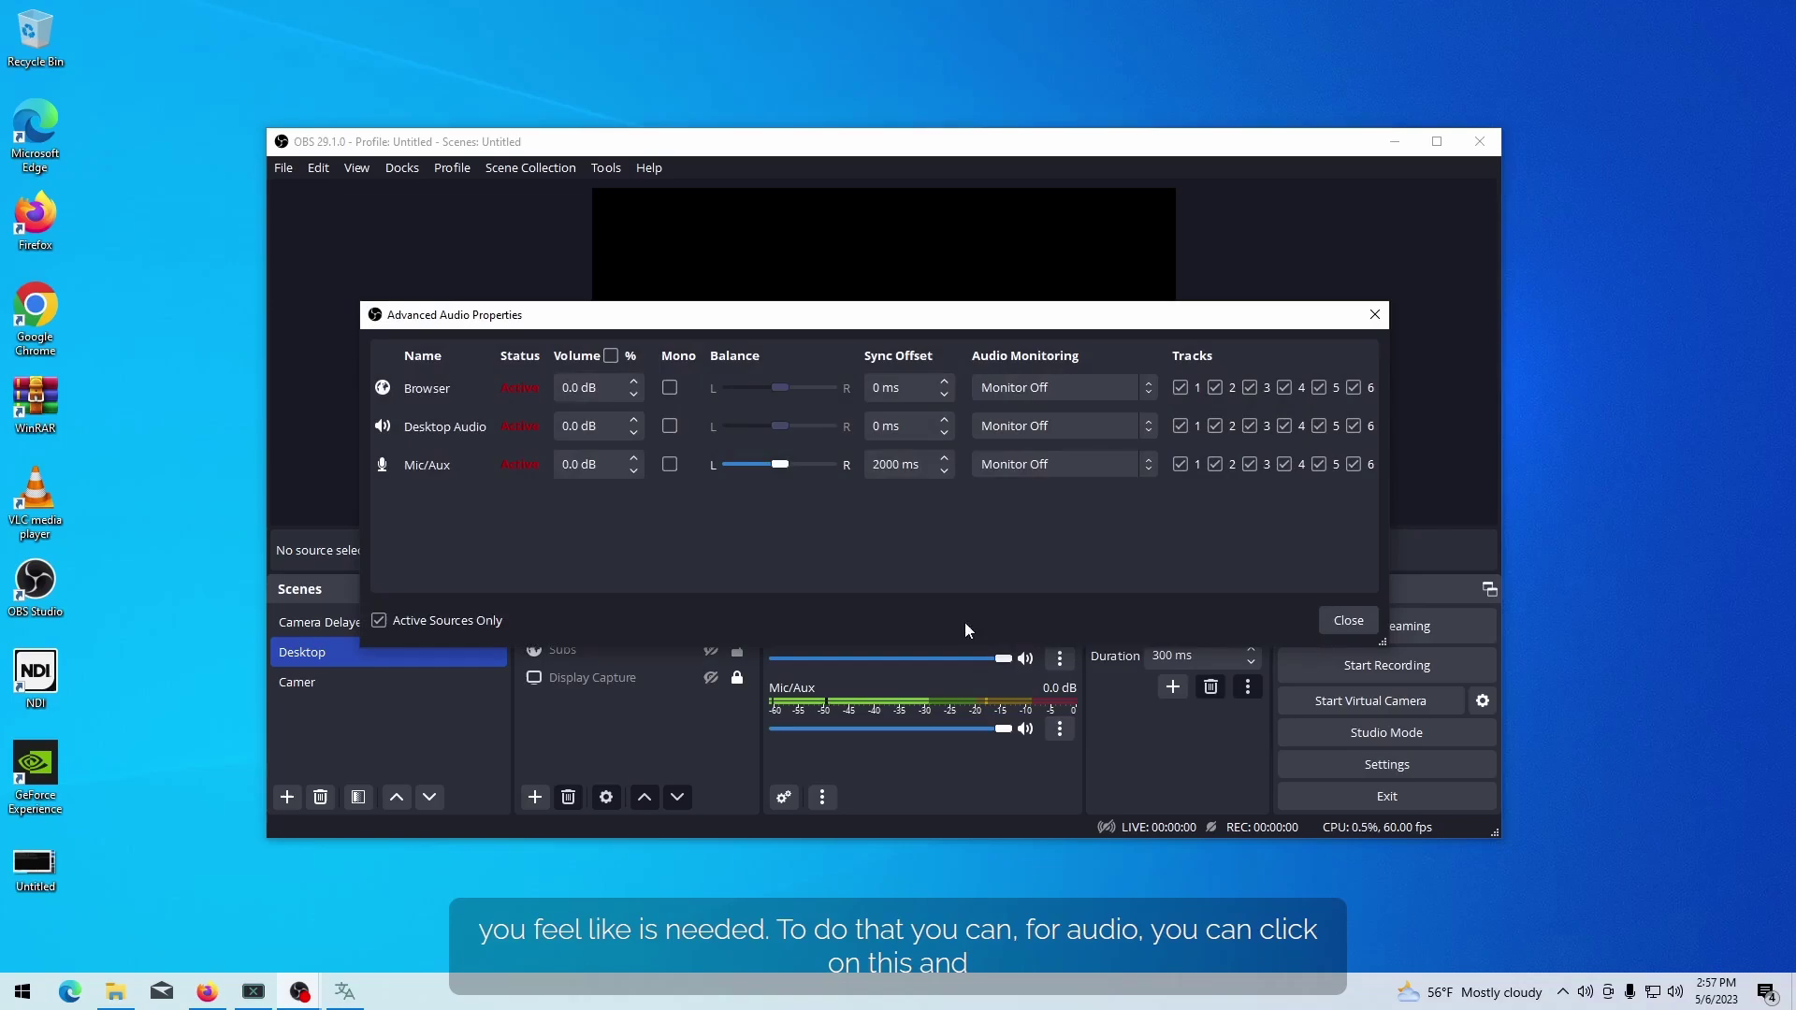
double_click(906, 474)
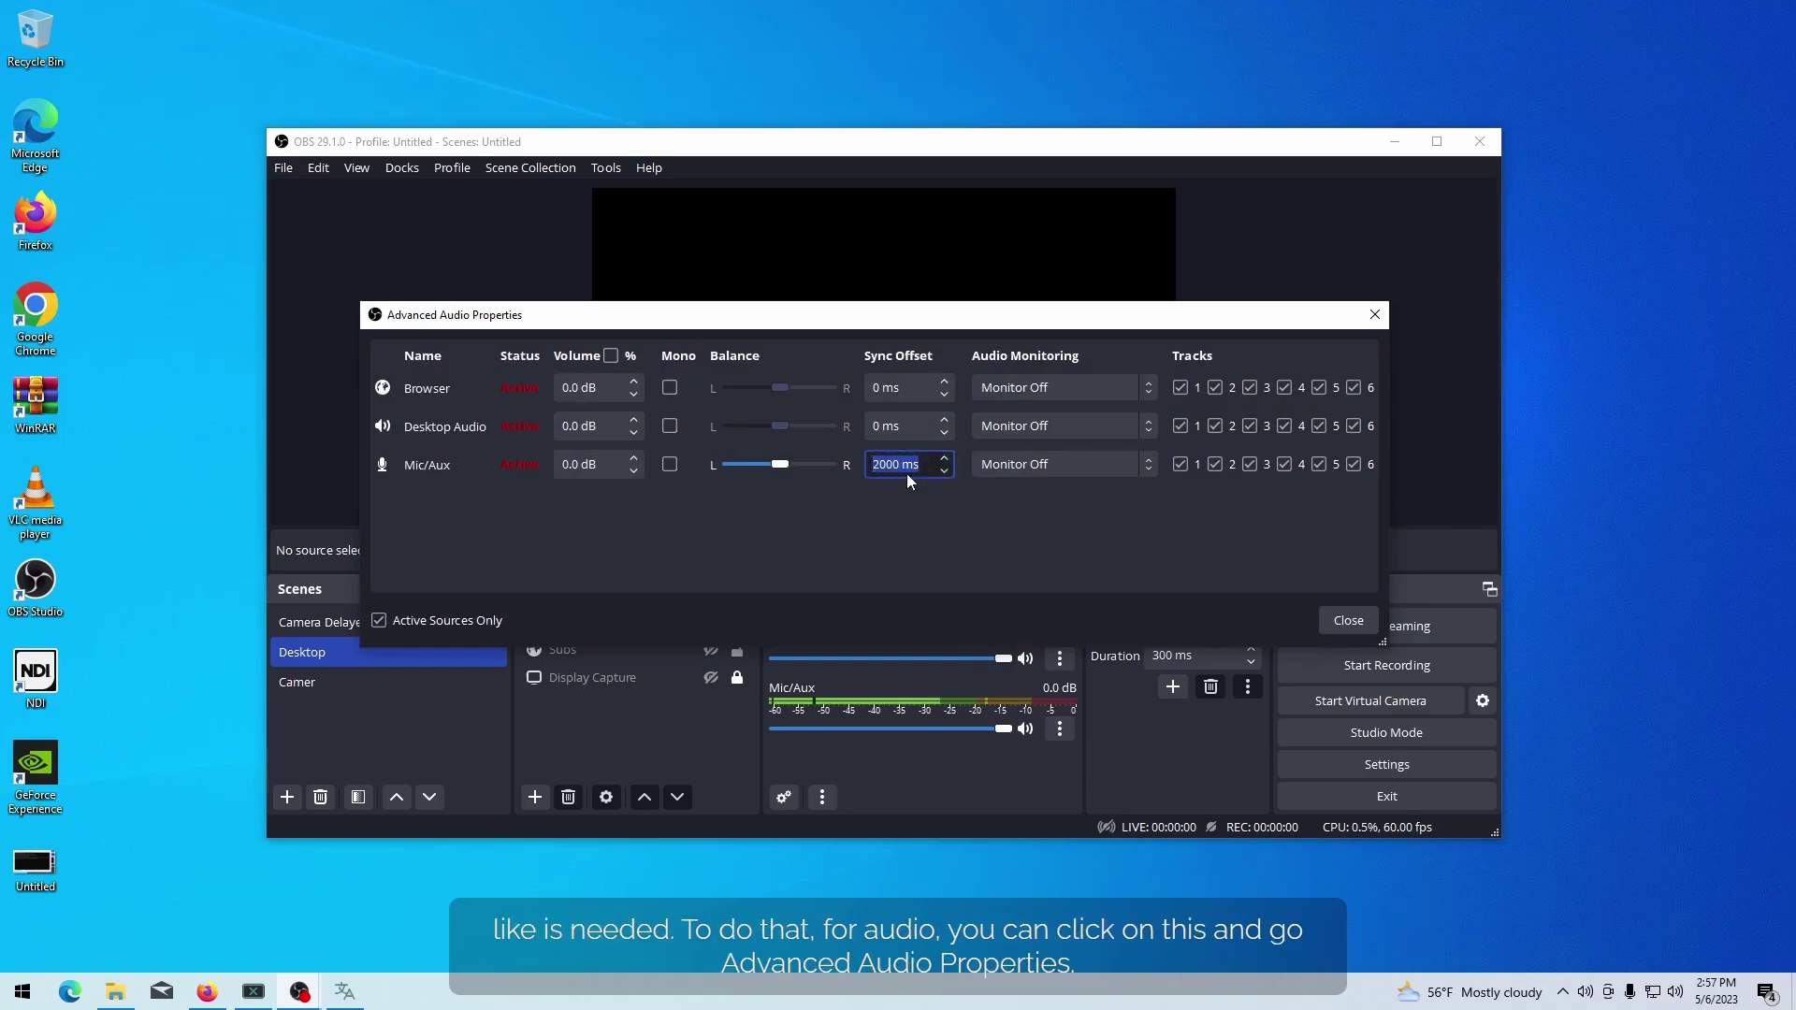
click(1078, 591)
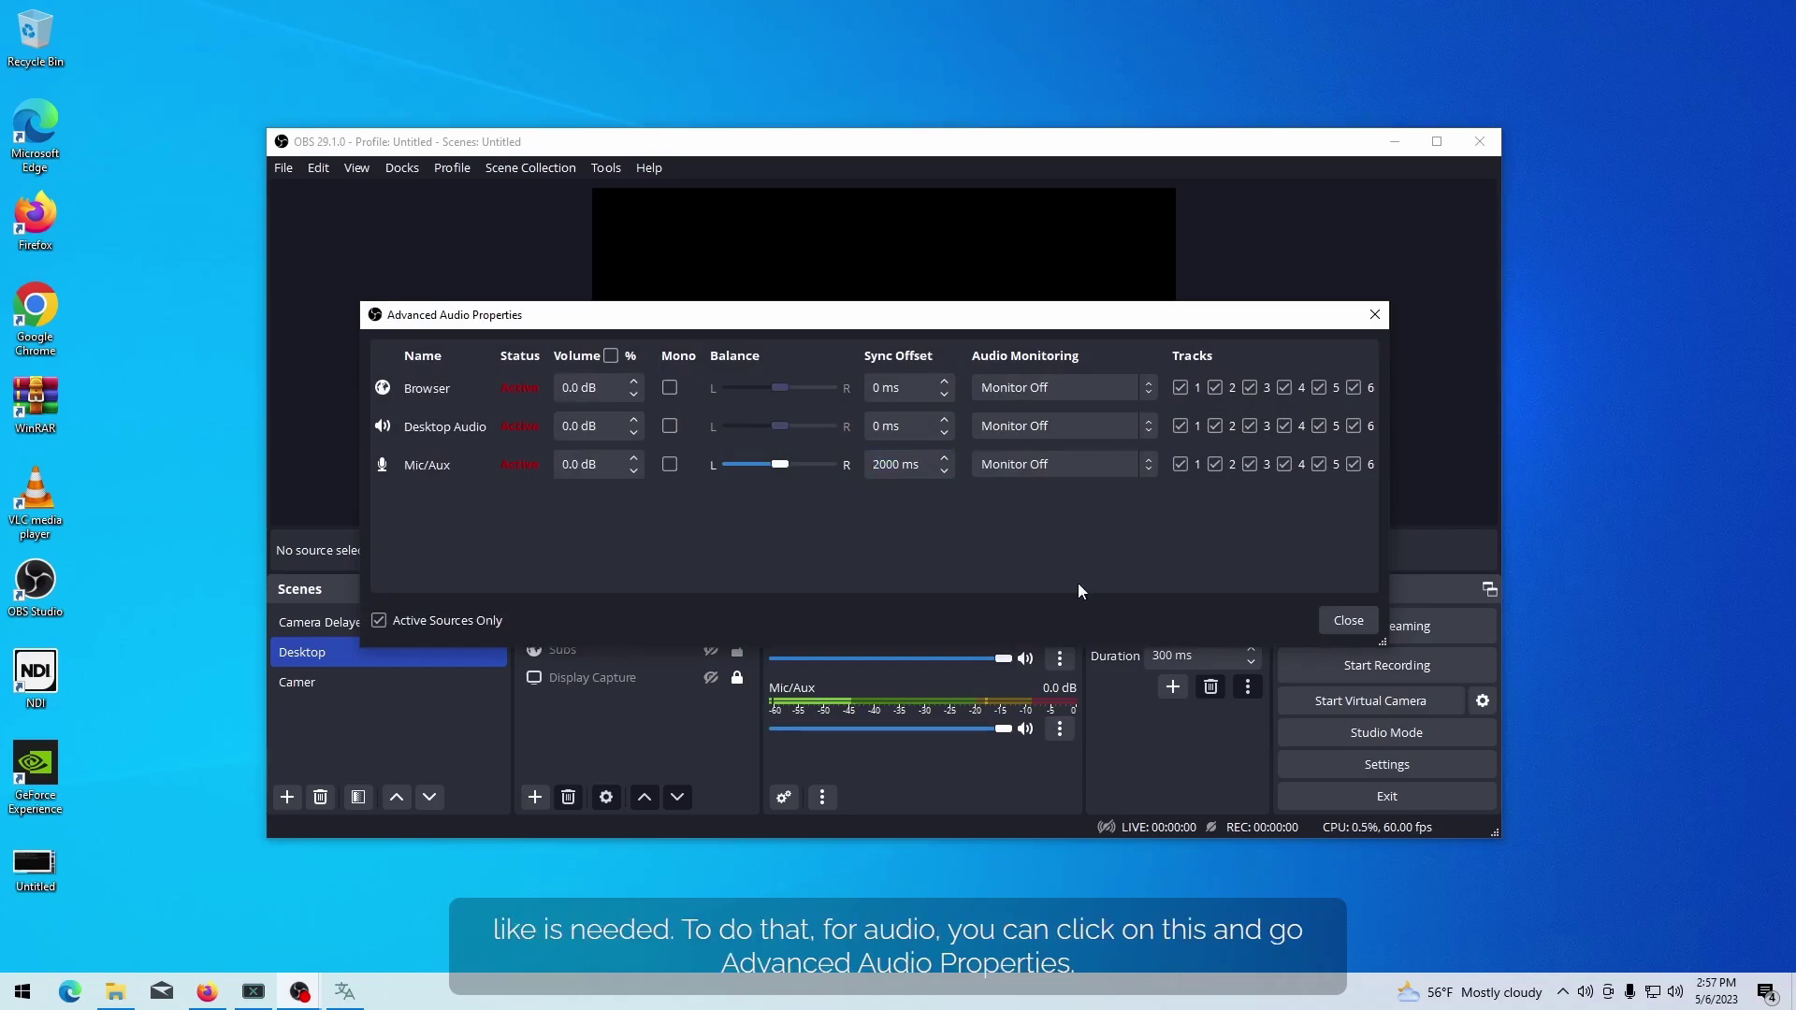
click(1348, 620)
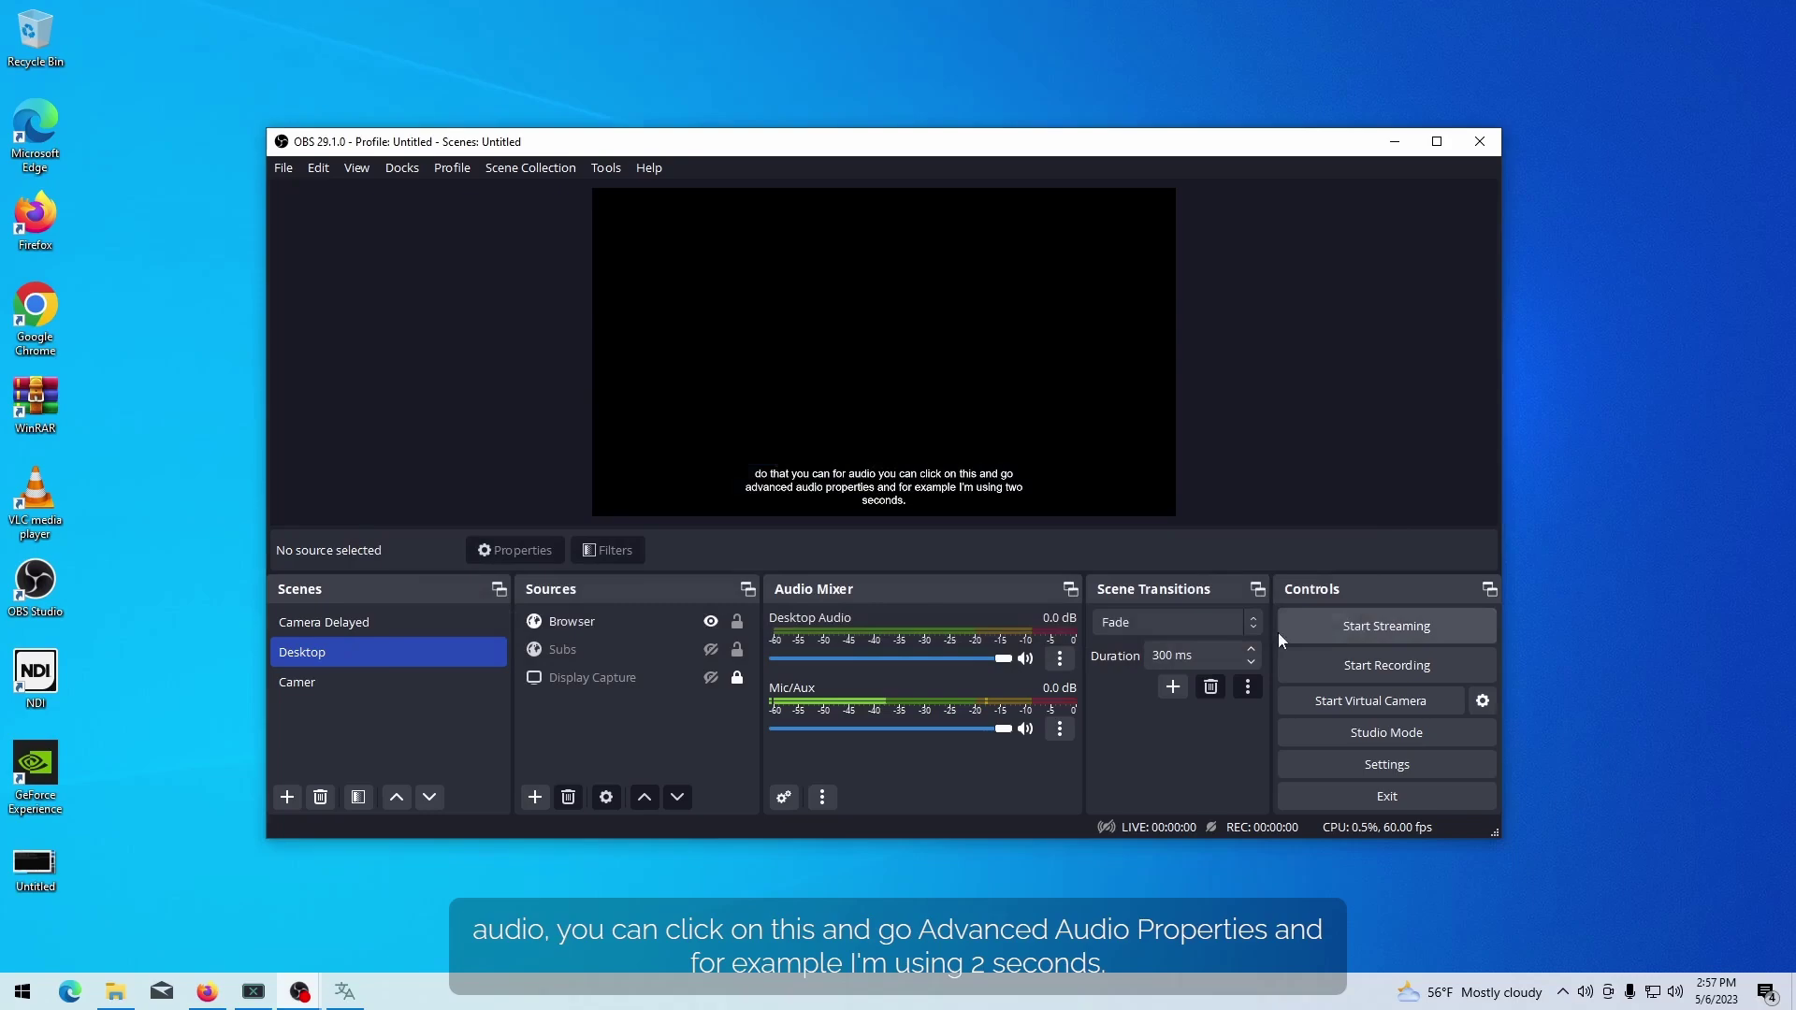
Step: Select the Camer scene and review its 500 ms Render Delay filters without adding any
click(311, 683)
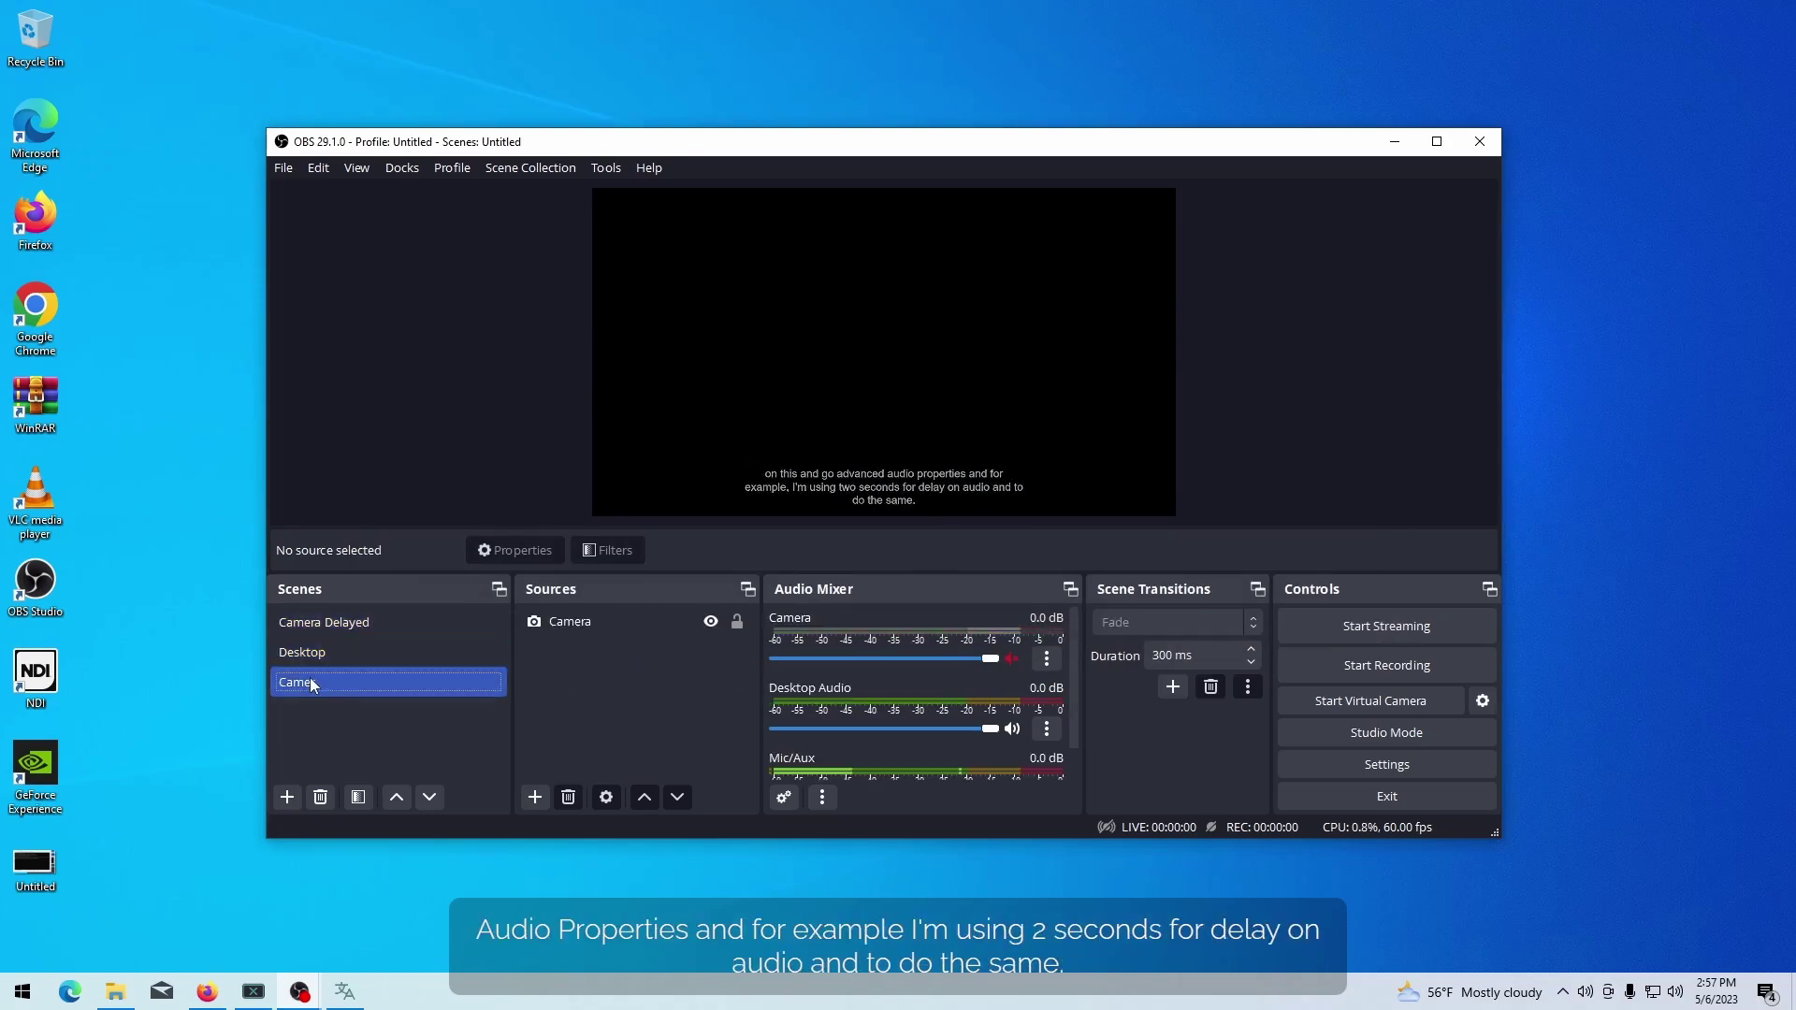
right_click(310, 681)
click(400, 561)
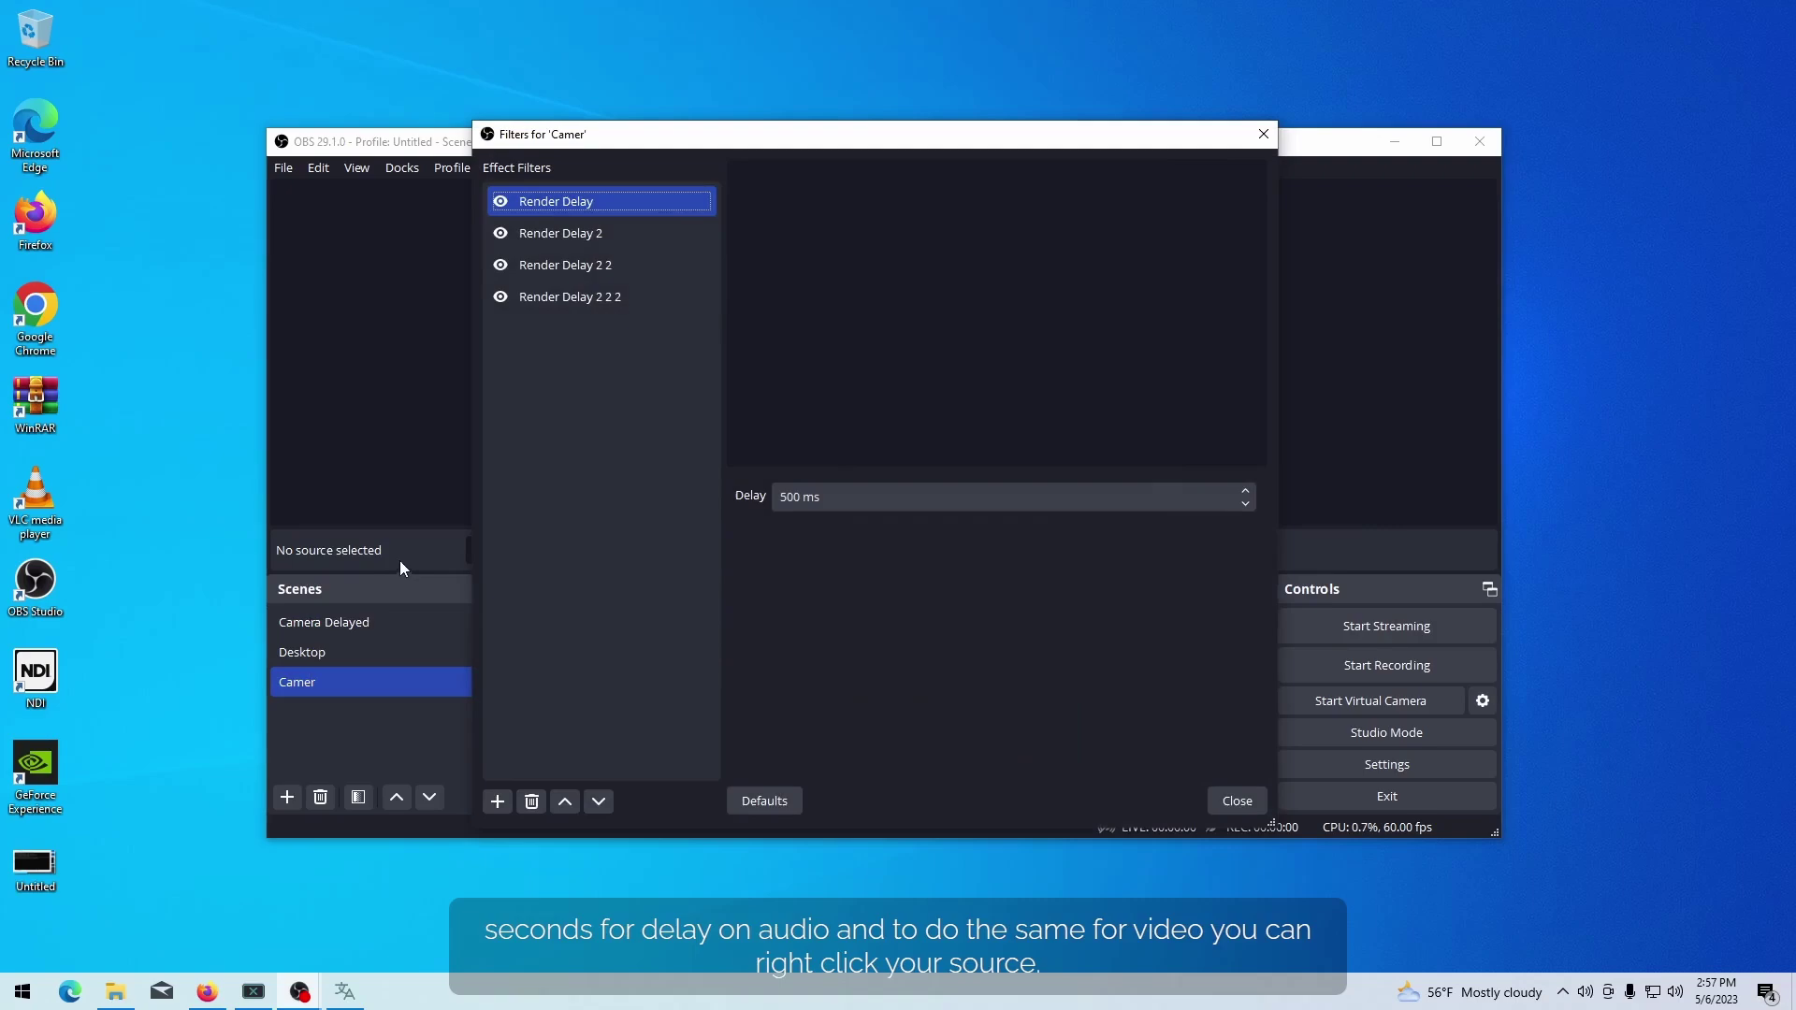
click(498, 801)
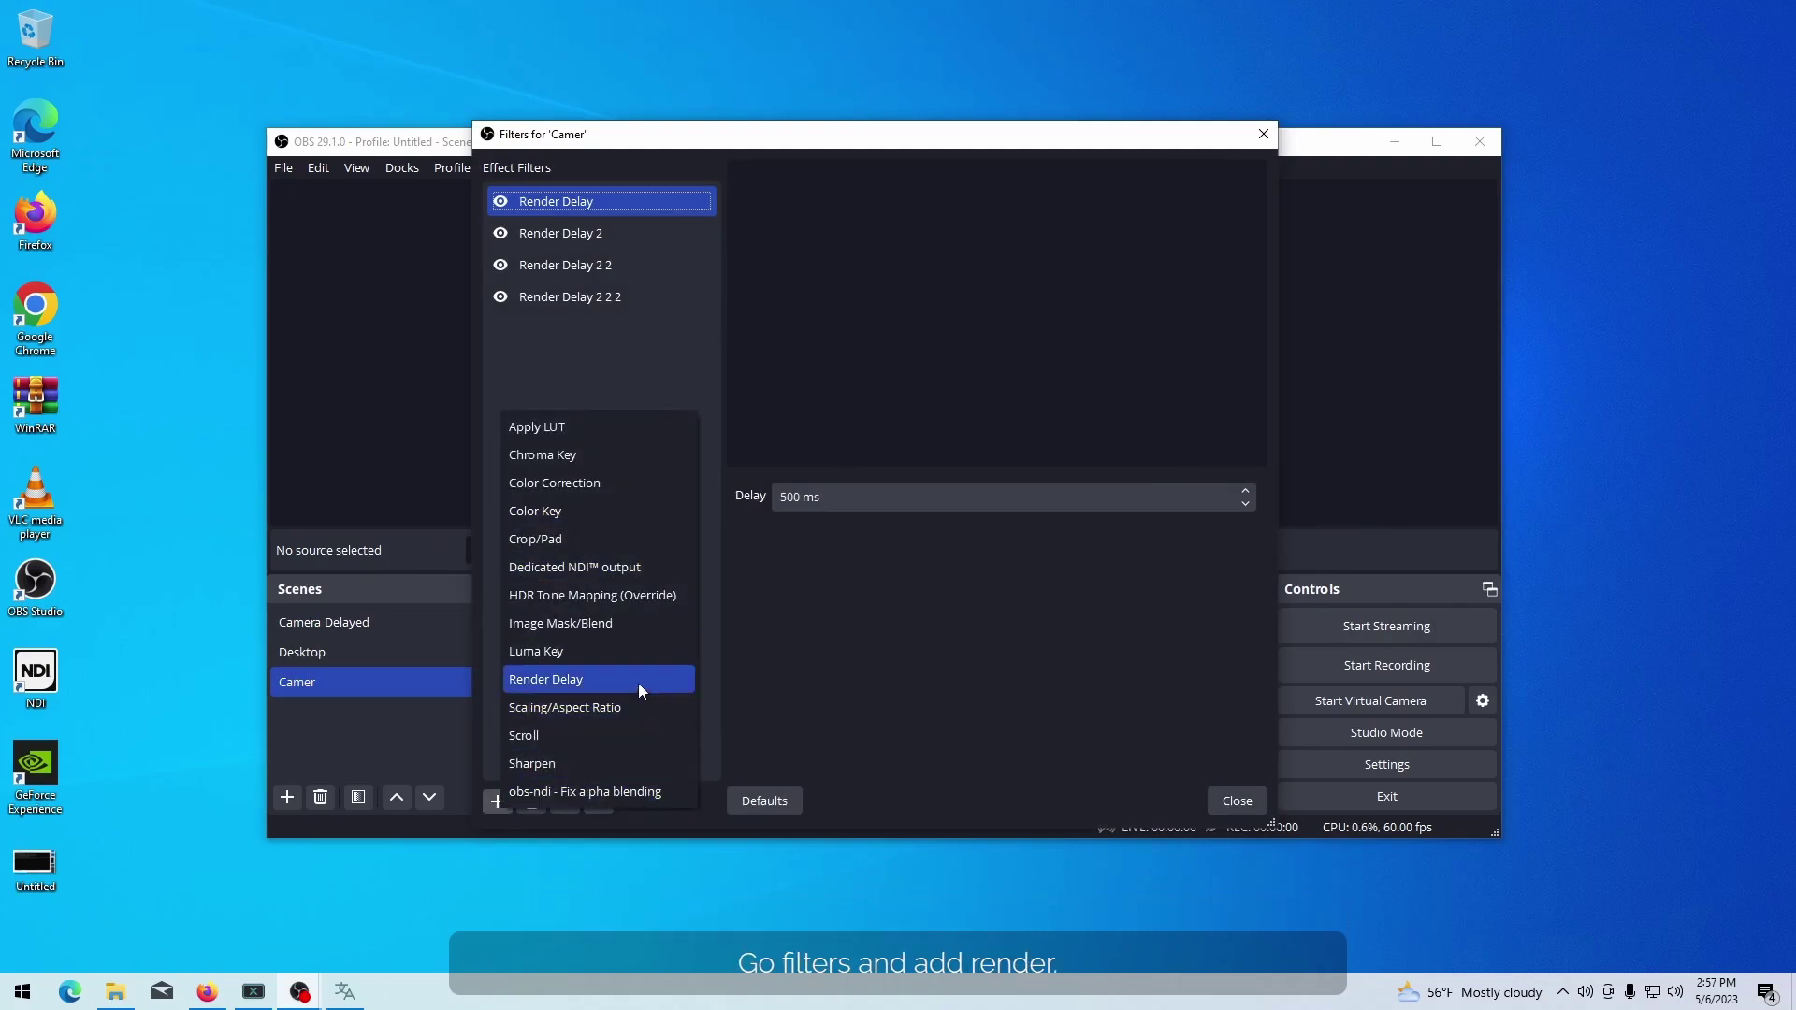
click(799, 687)
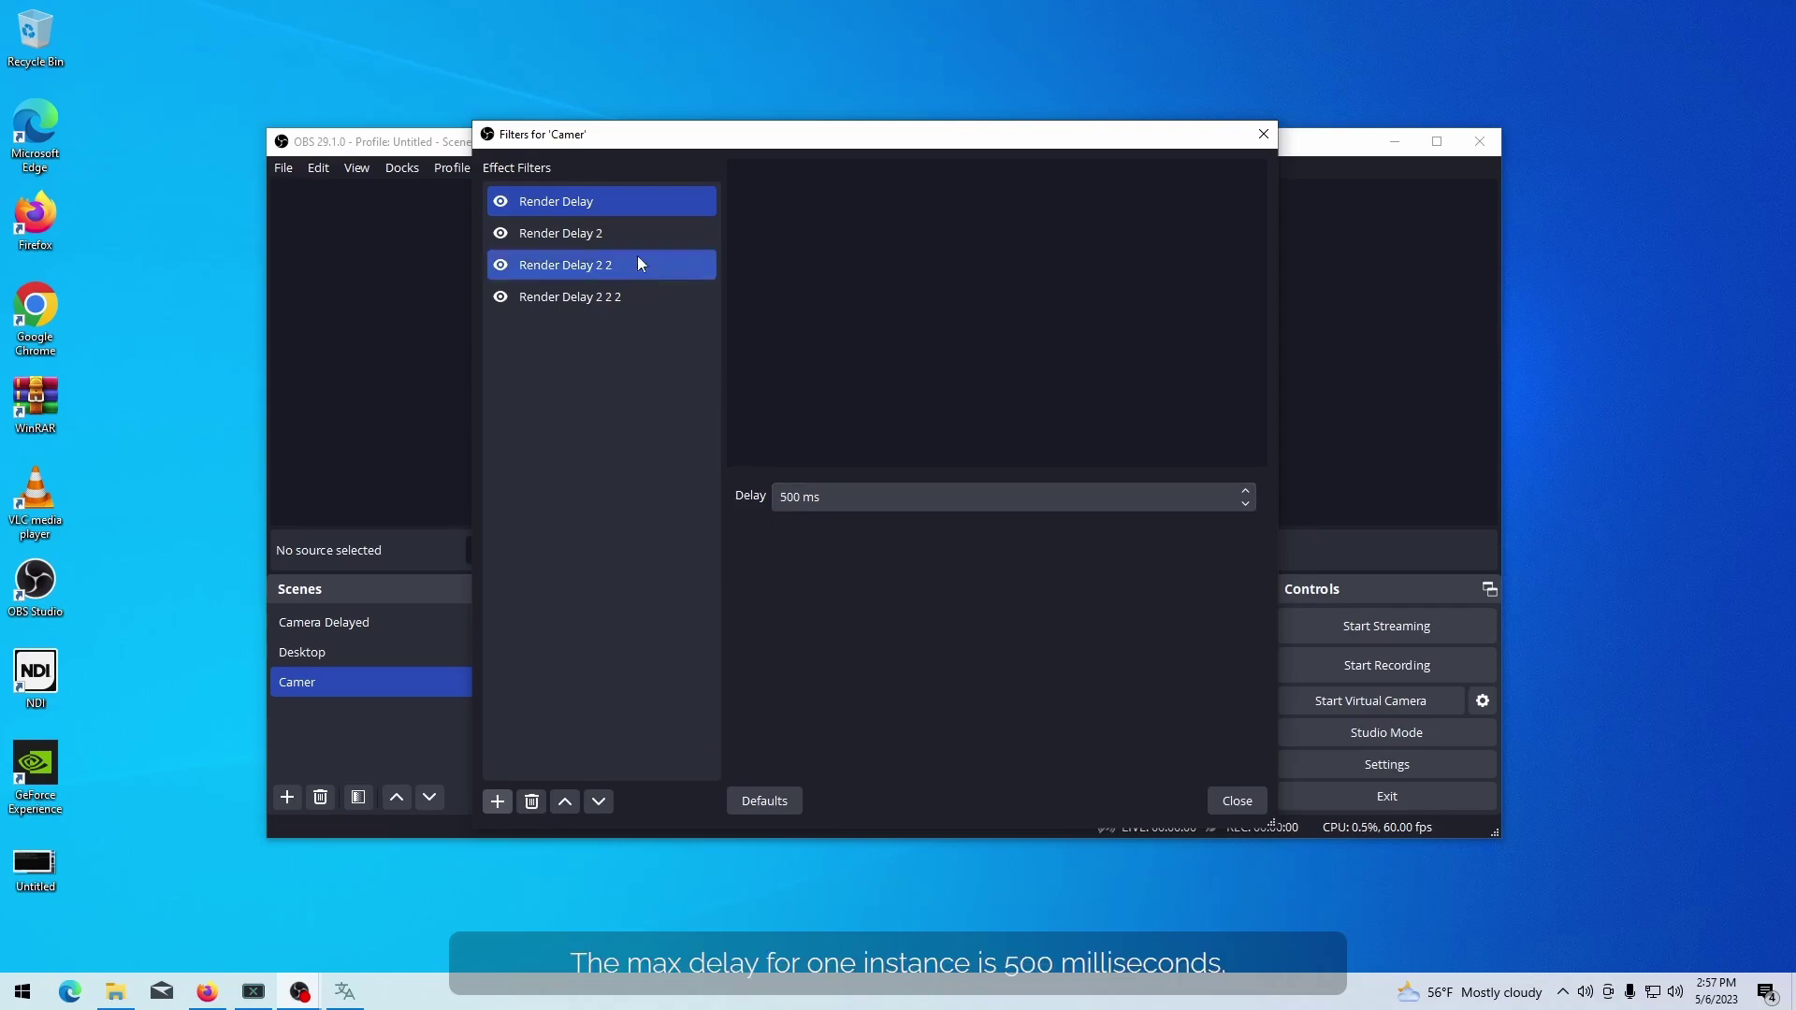
right_click(564, 209)
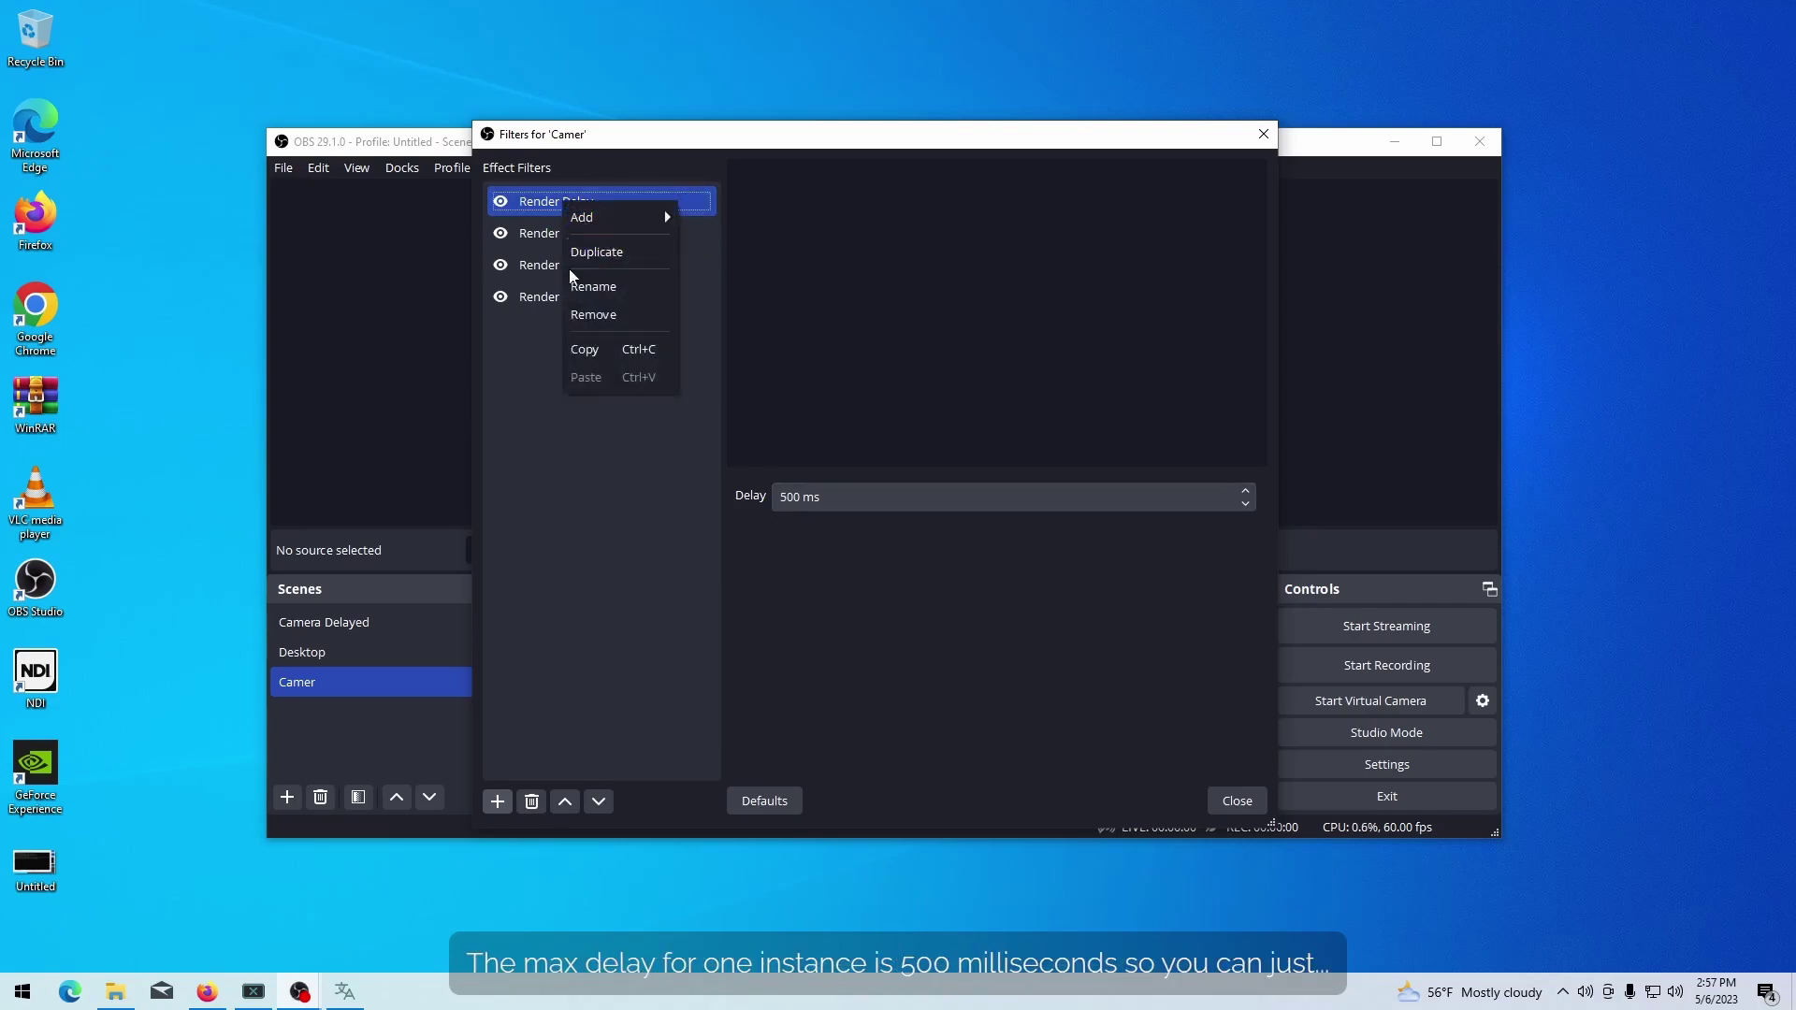
click(532, 355)
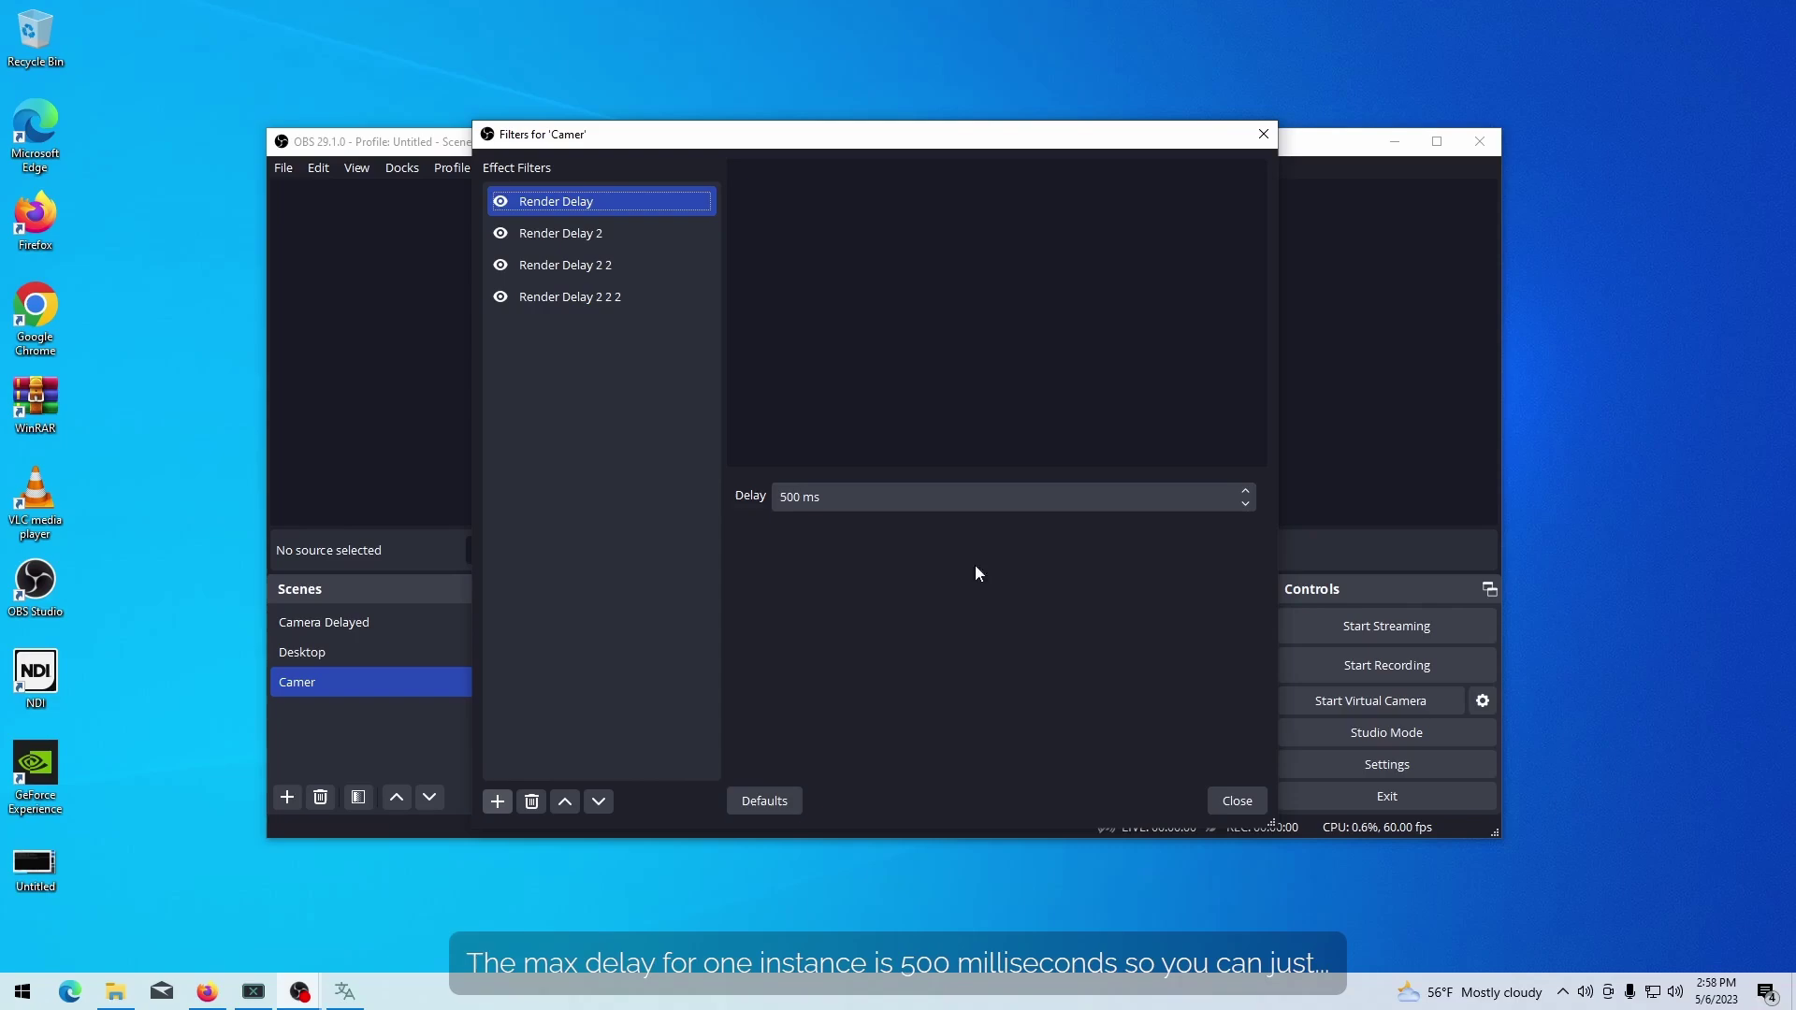
click(1232, 809)
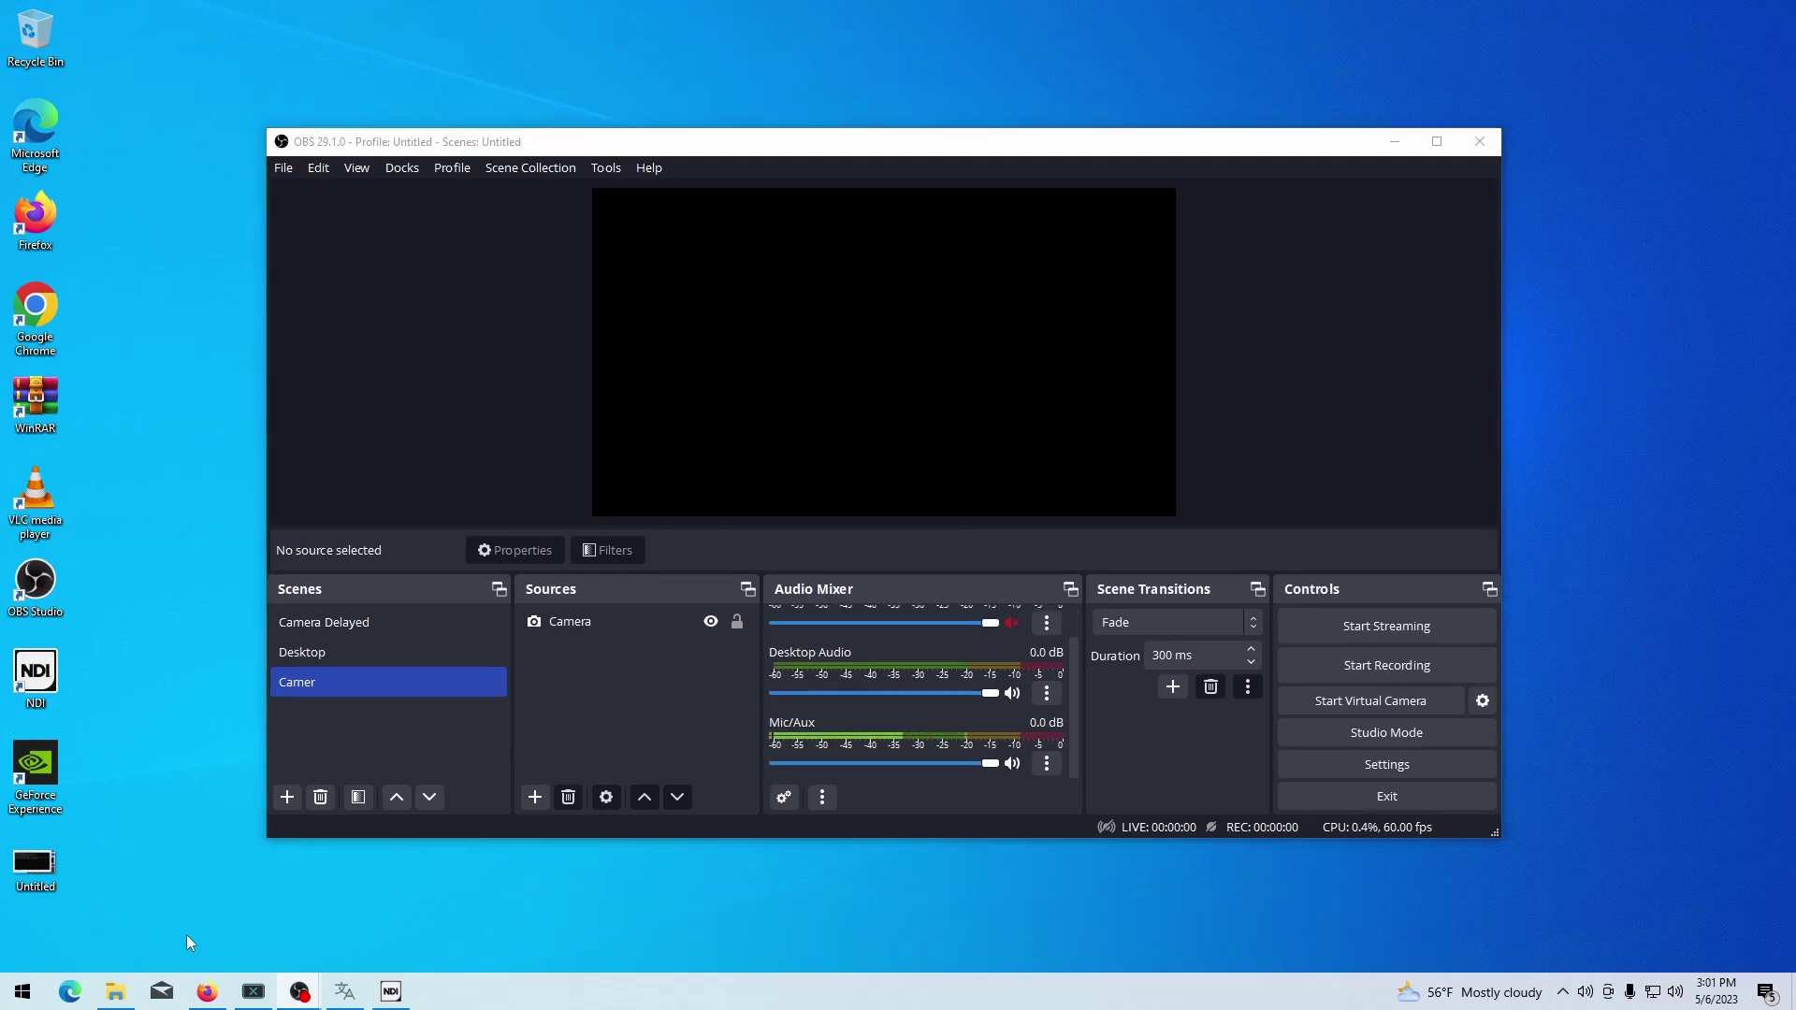
Step: Open the Dual PC folder inside All needed tools
click(115, 993)
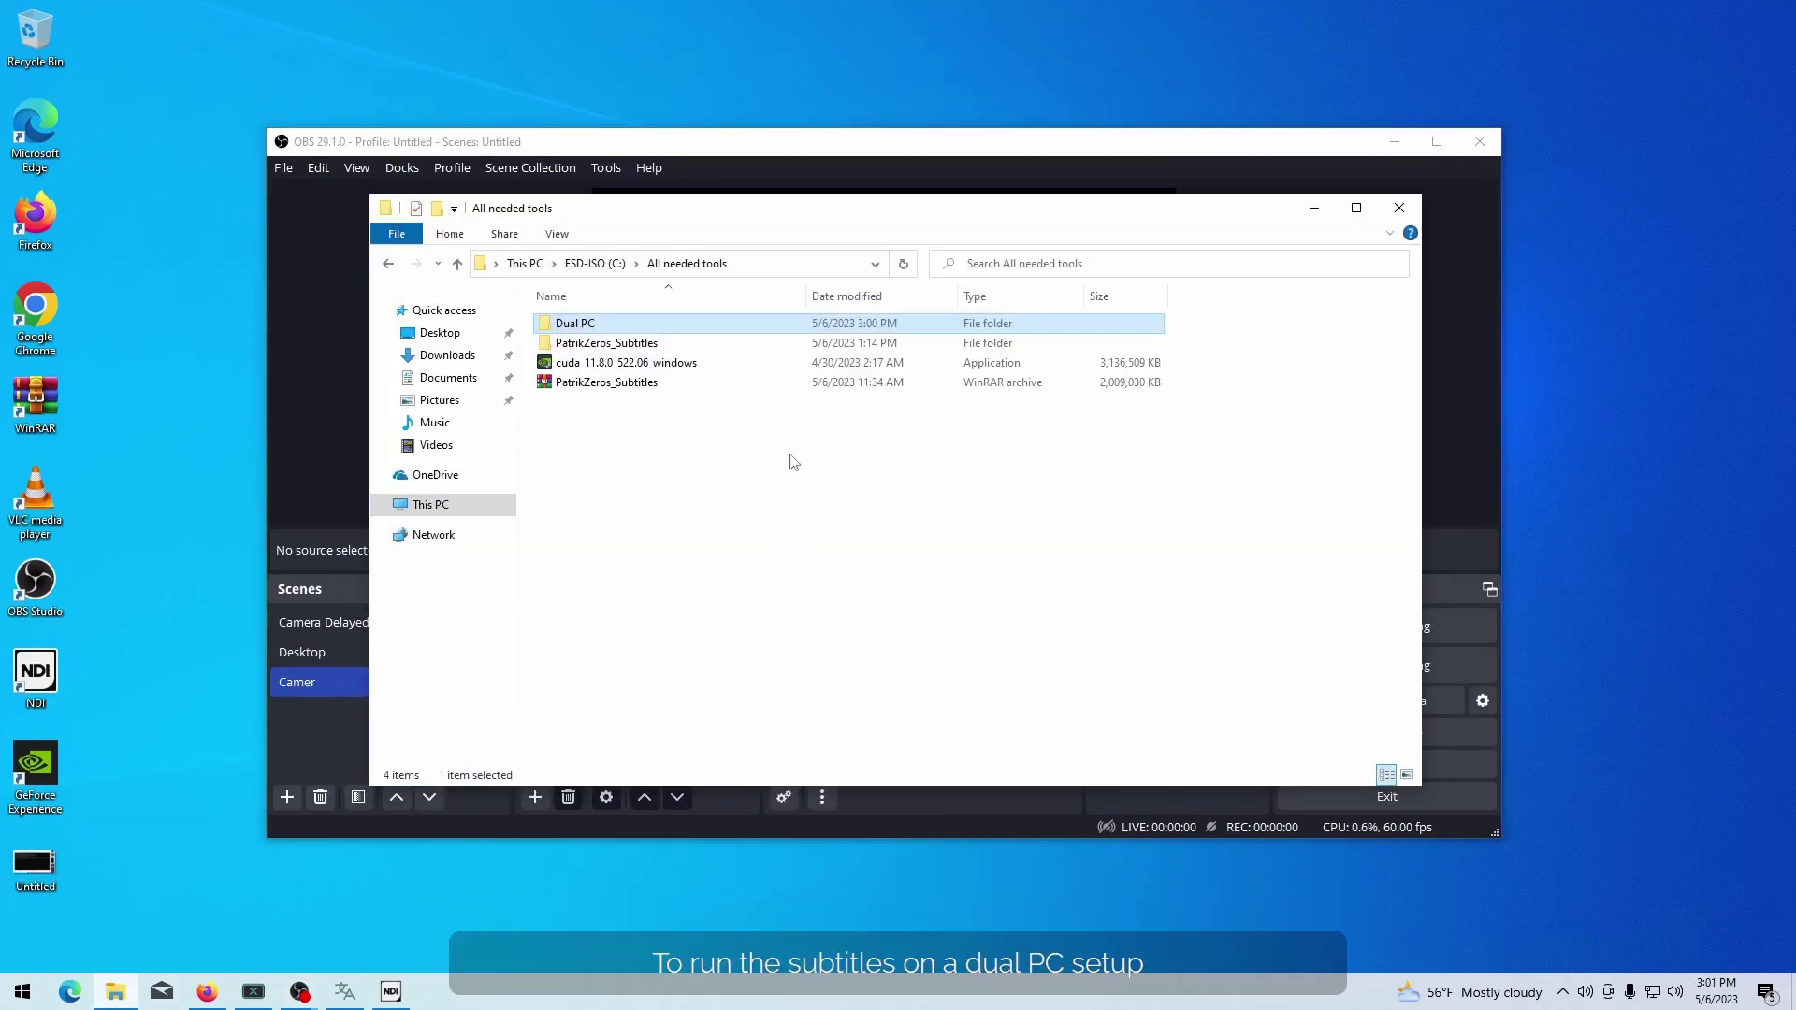
click(789, 462)
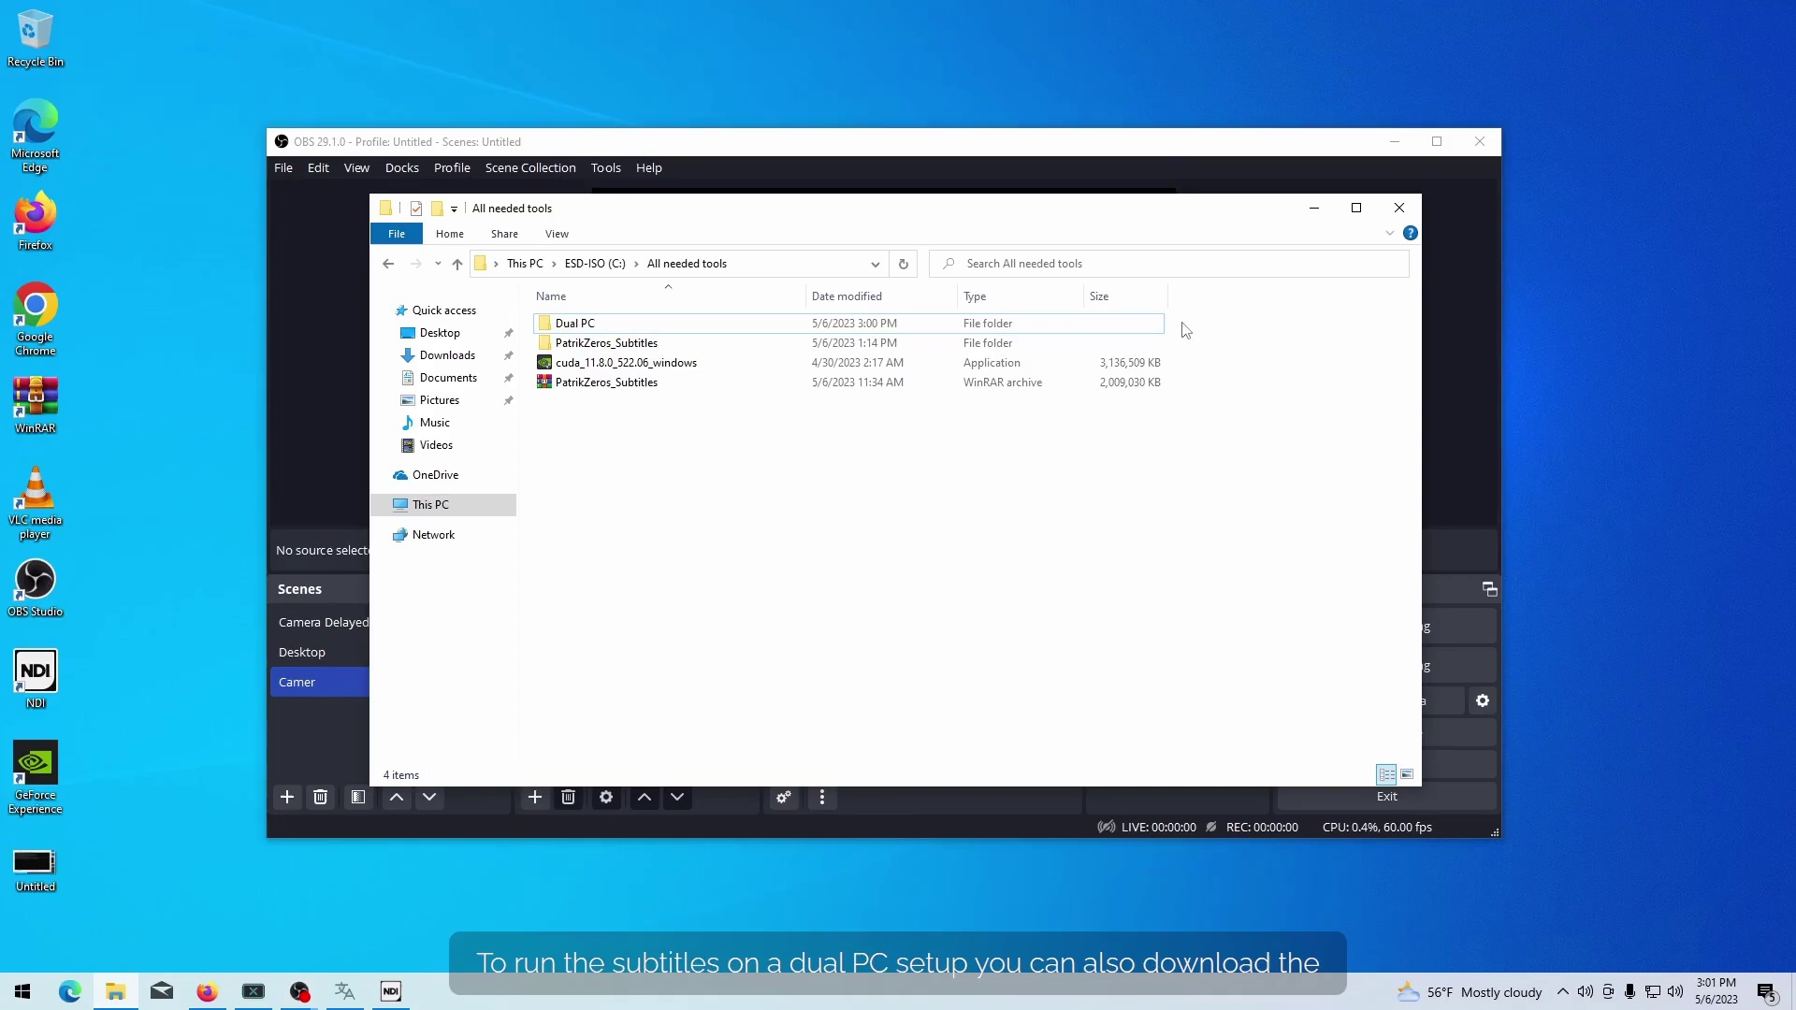
click(563, 328)
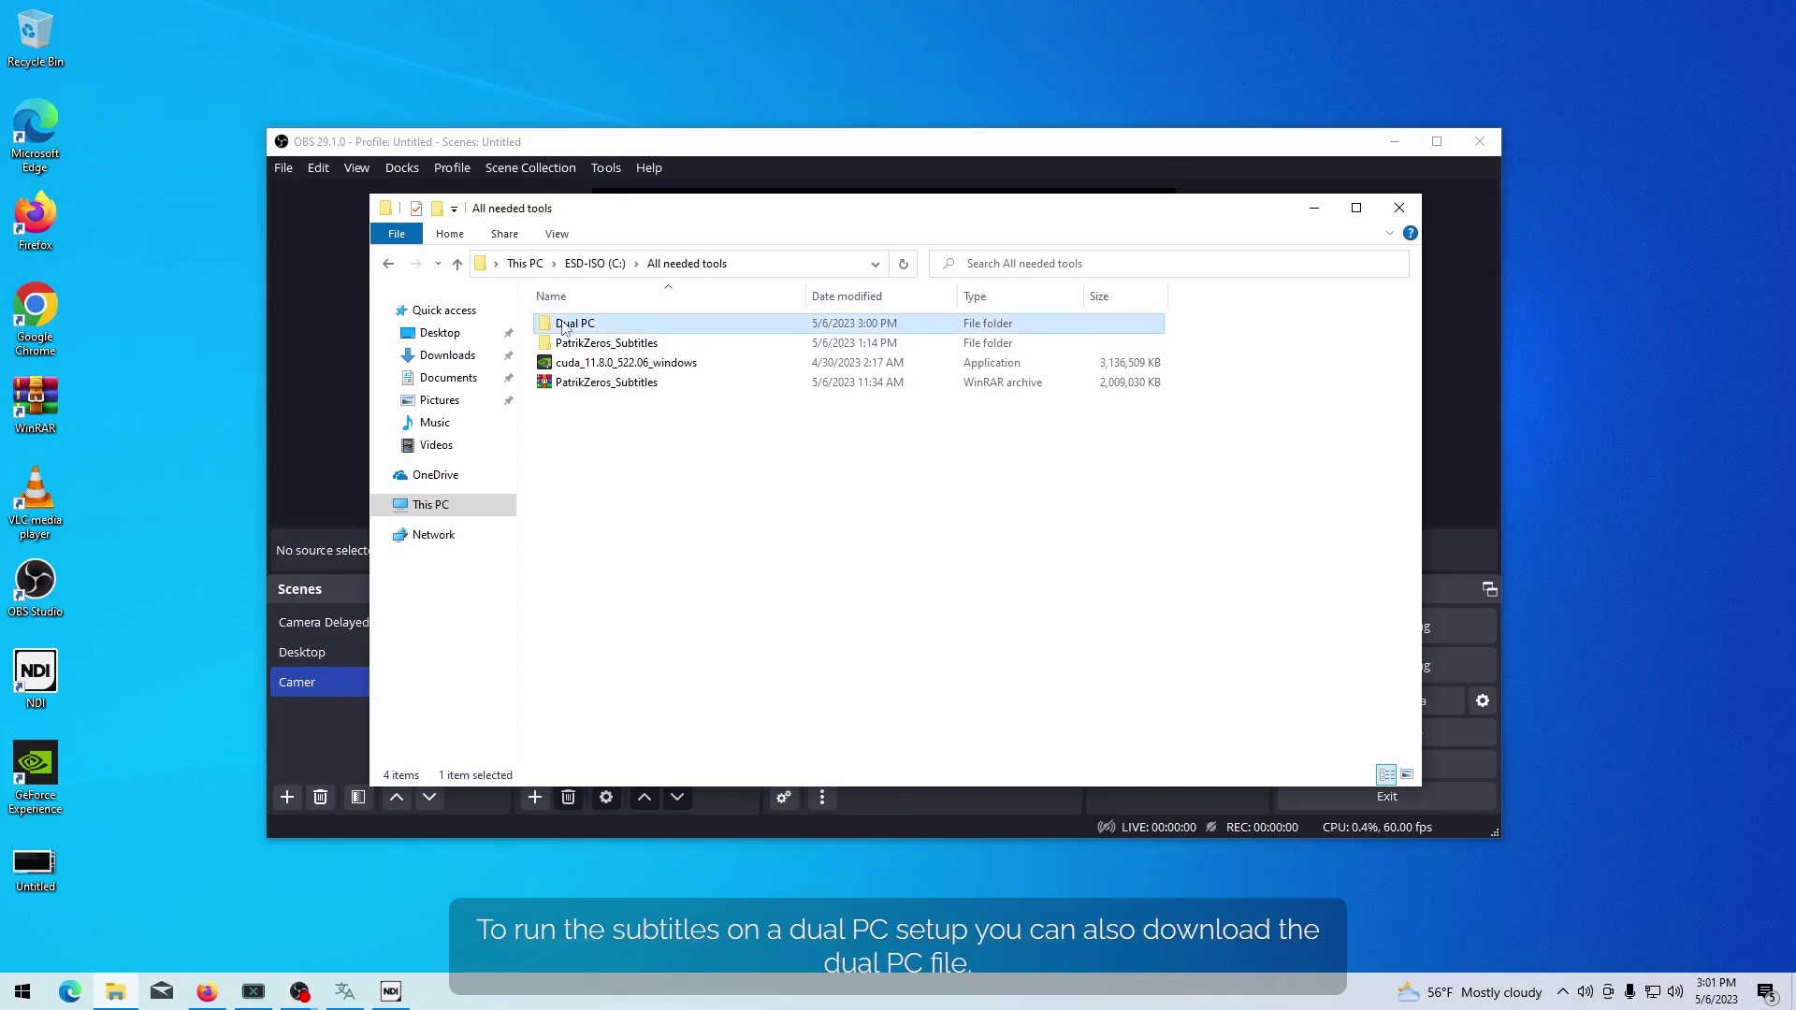
double_click(562, 328)
drag(1068, 381, 957, 313)
click(687, 403)
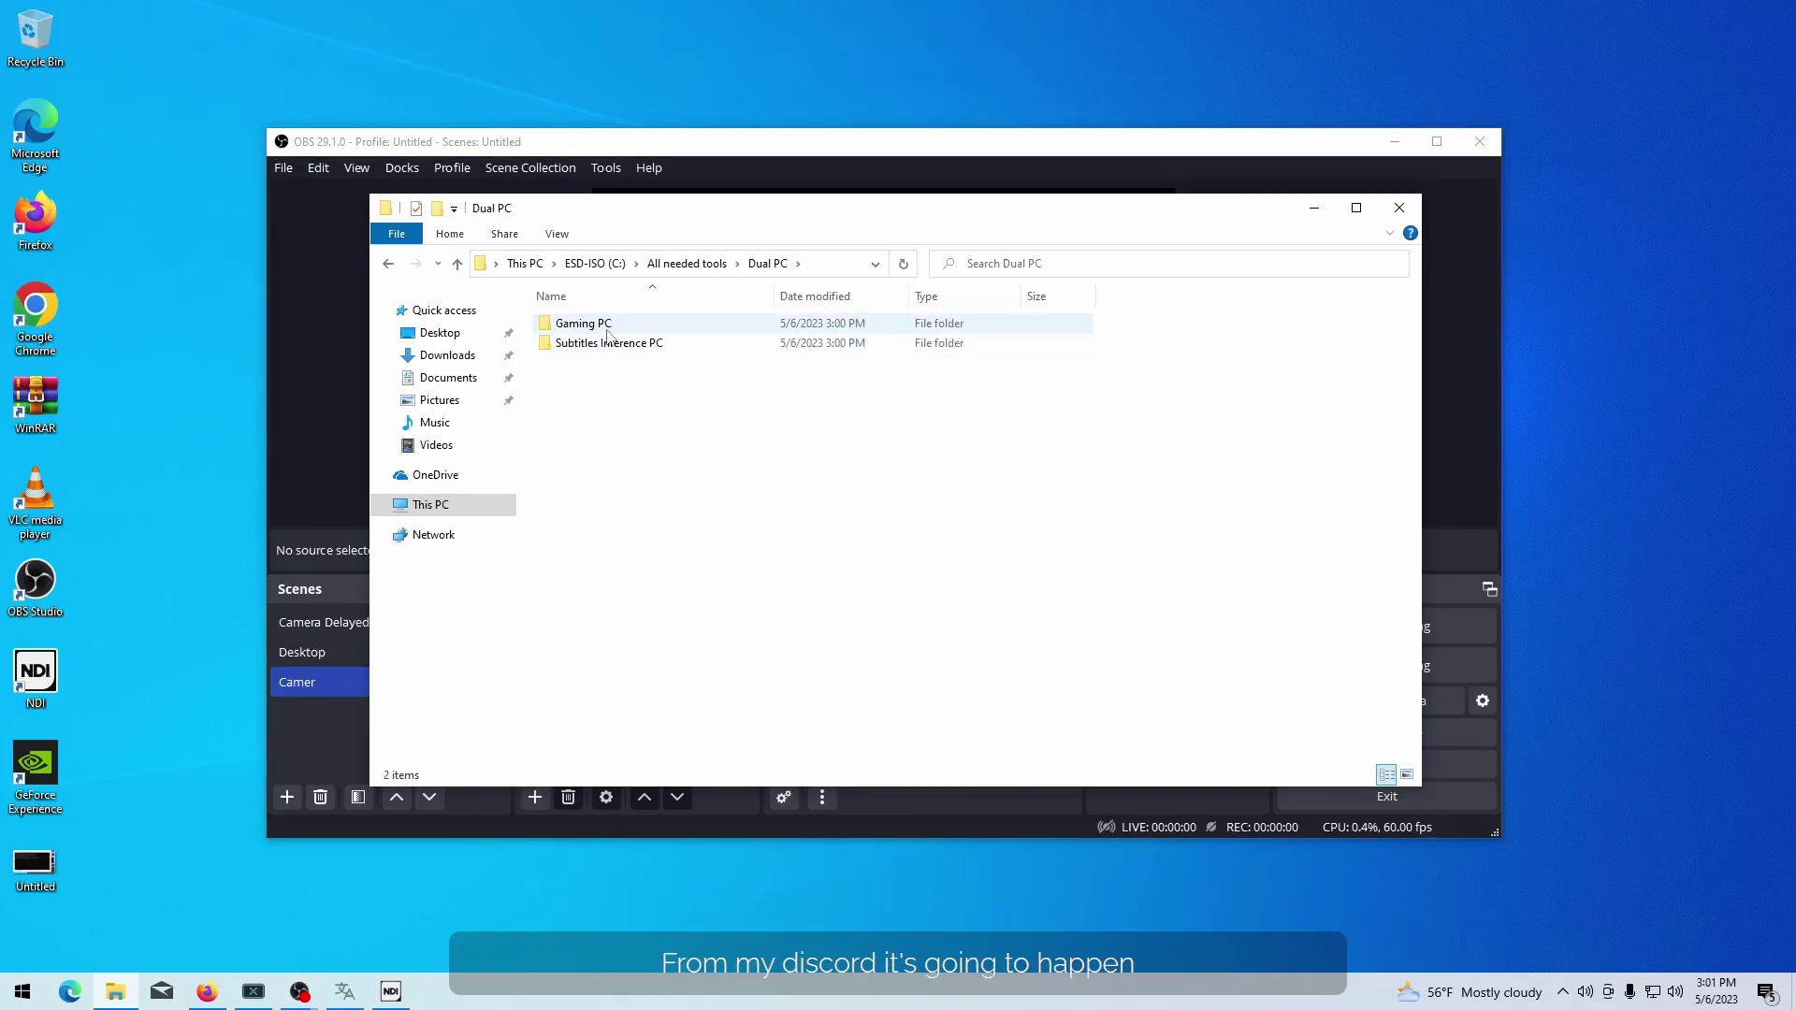
mouse_move(691, 215)
mouse_down()
mouse_move(734, 210)
mouse_move(709, 206)
mouse_up()
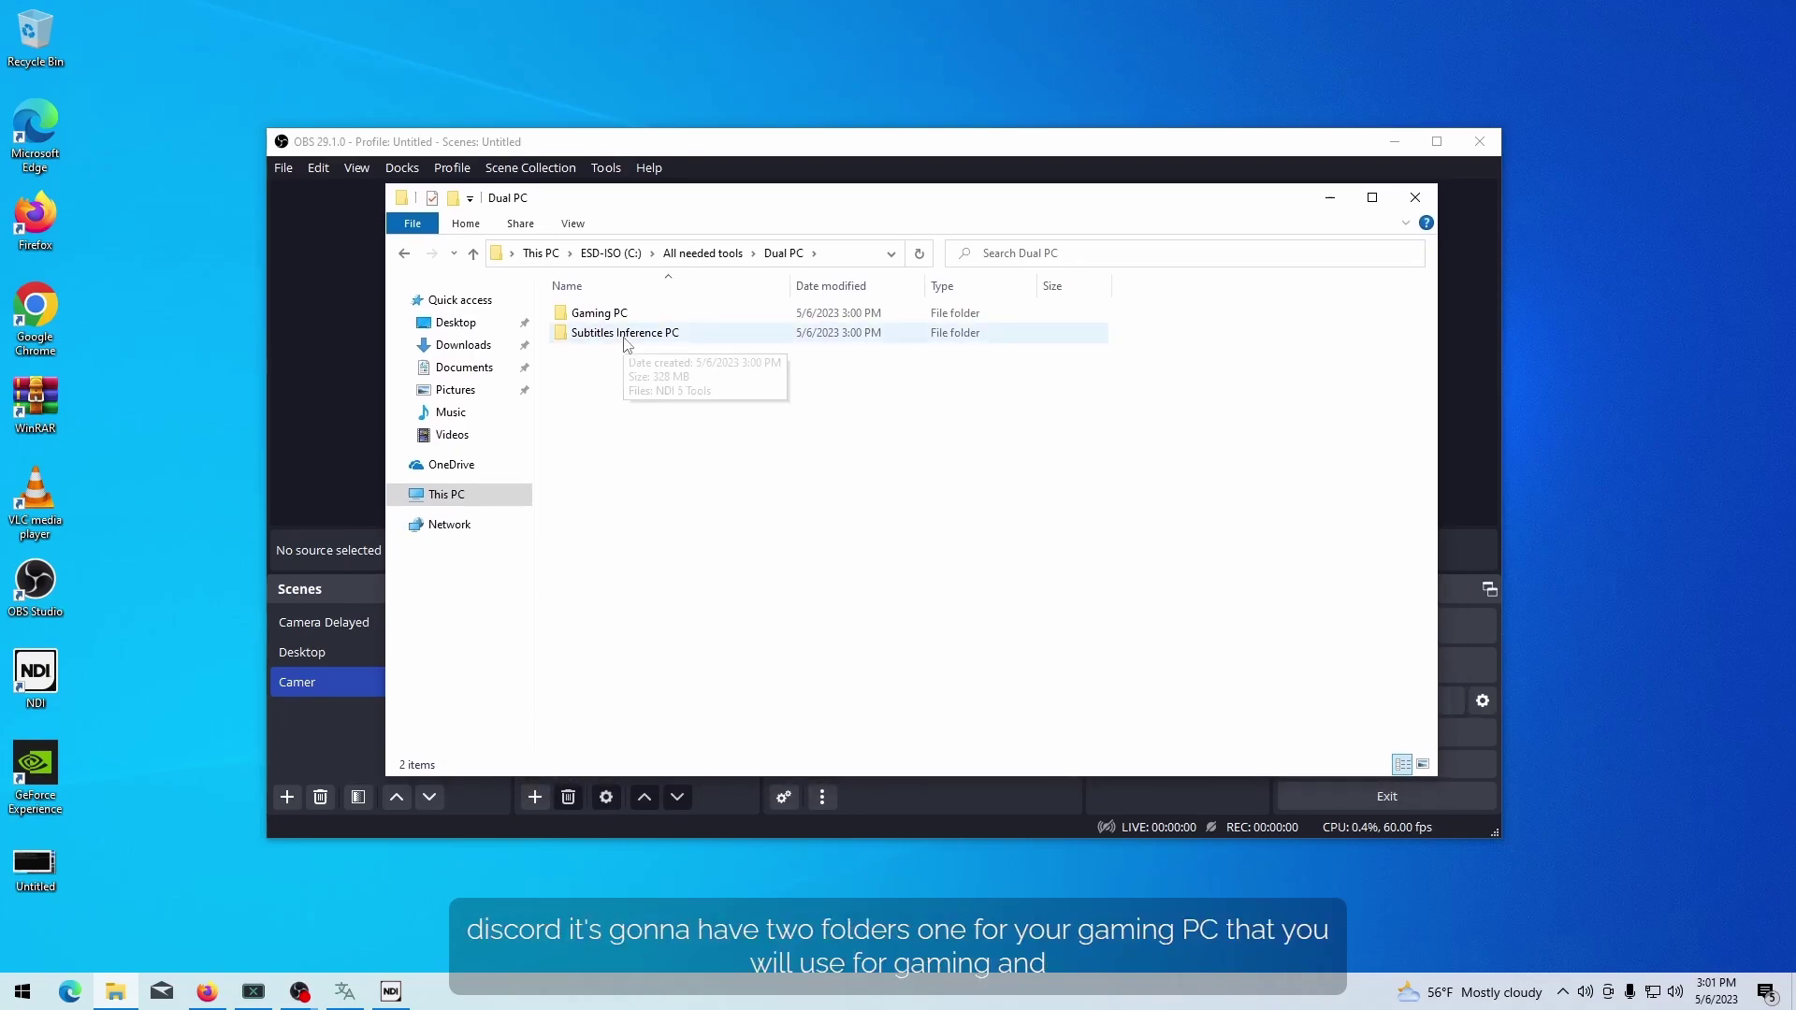
Step: Select the obs-ndi and NDI 5.5.3 Runtime installers in the Gaming PC folder
double_click(611, 314)
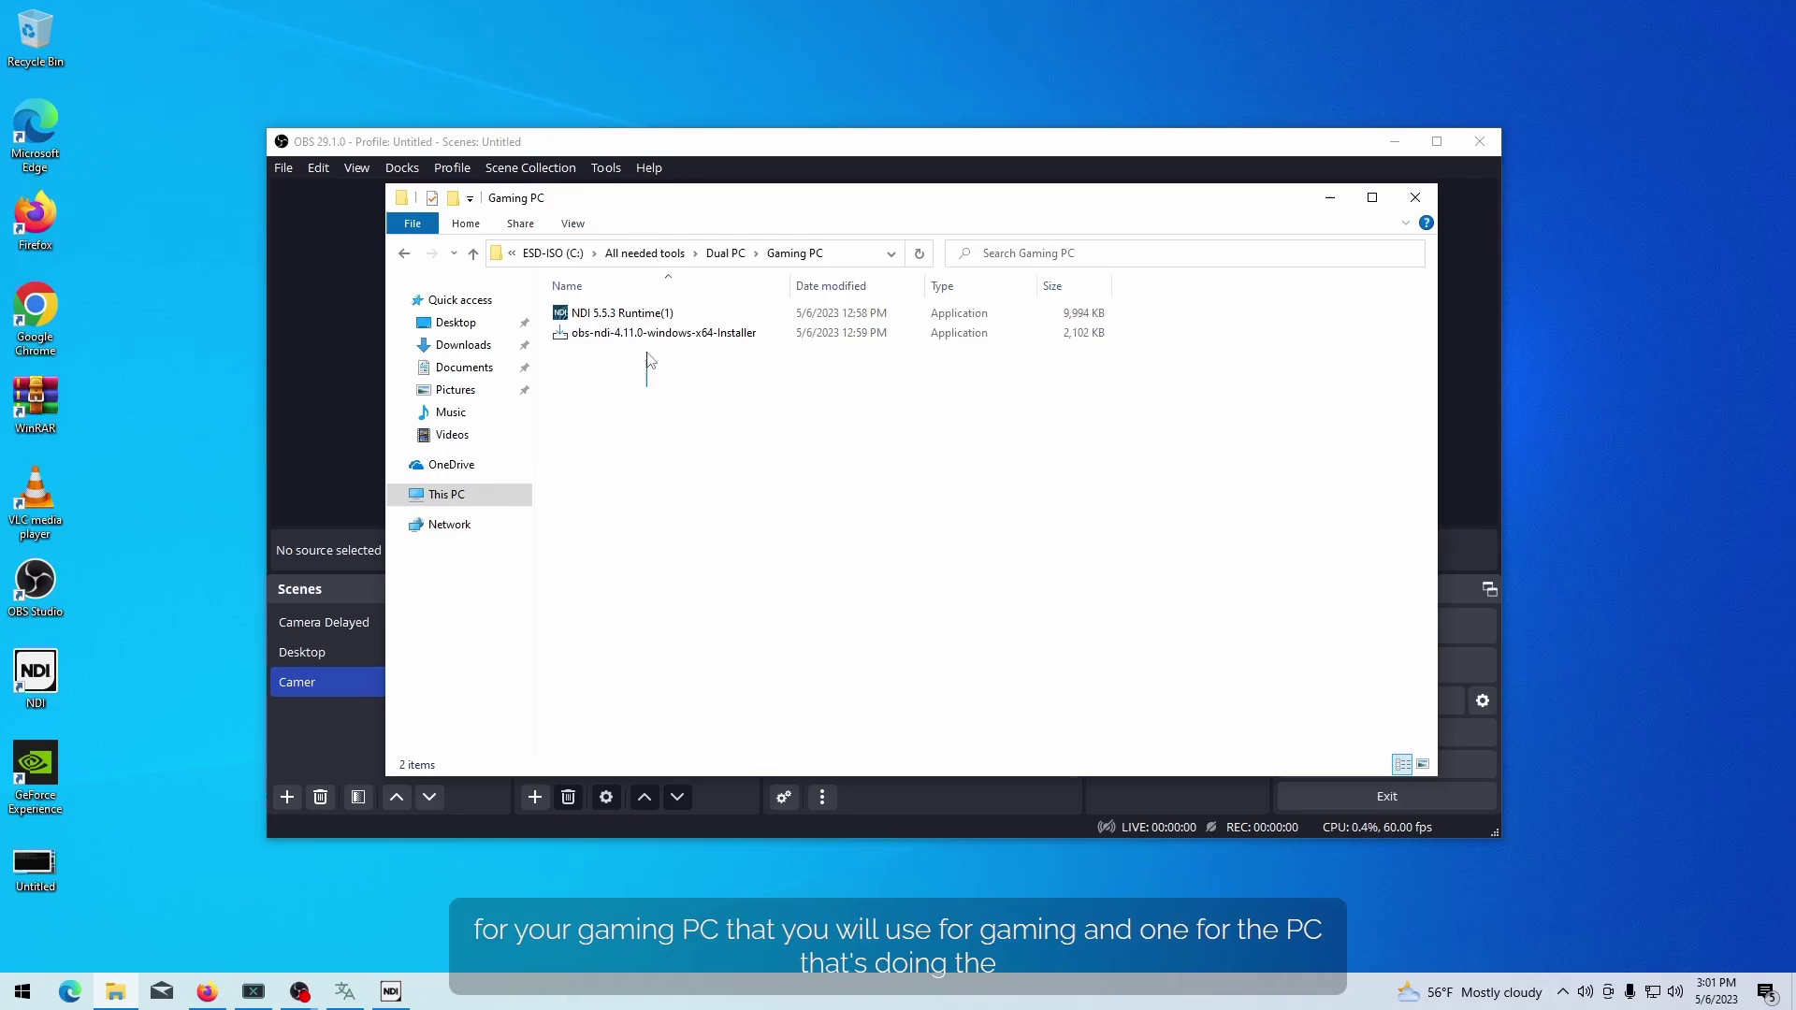
click(624, 337)
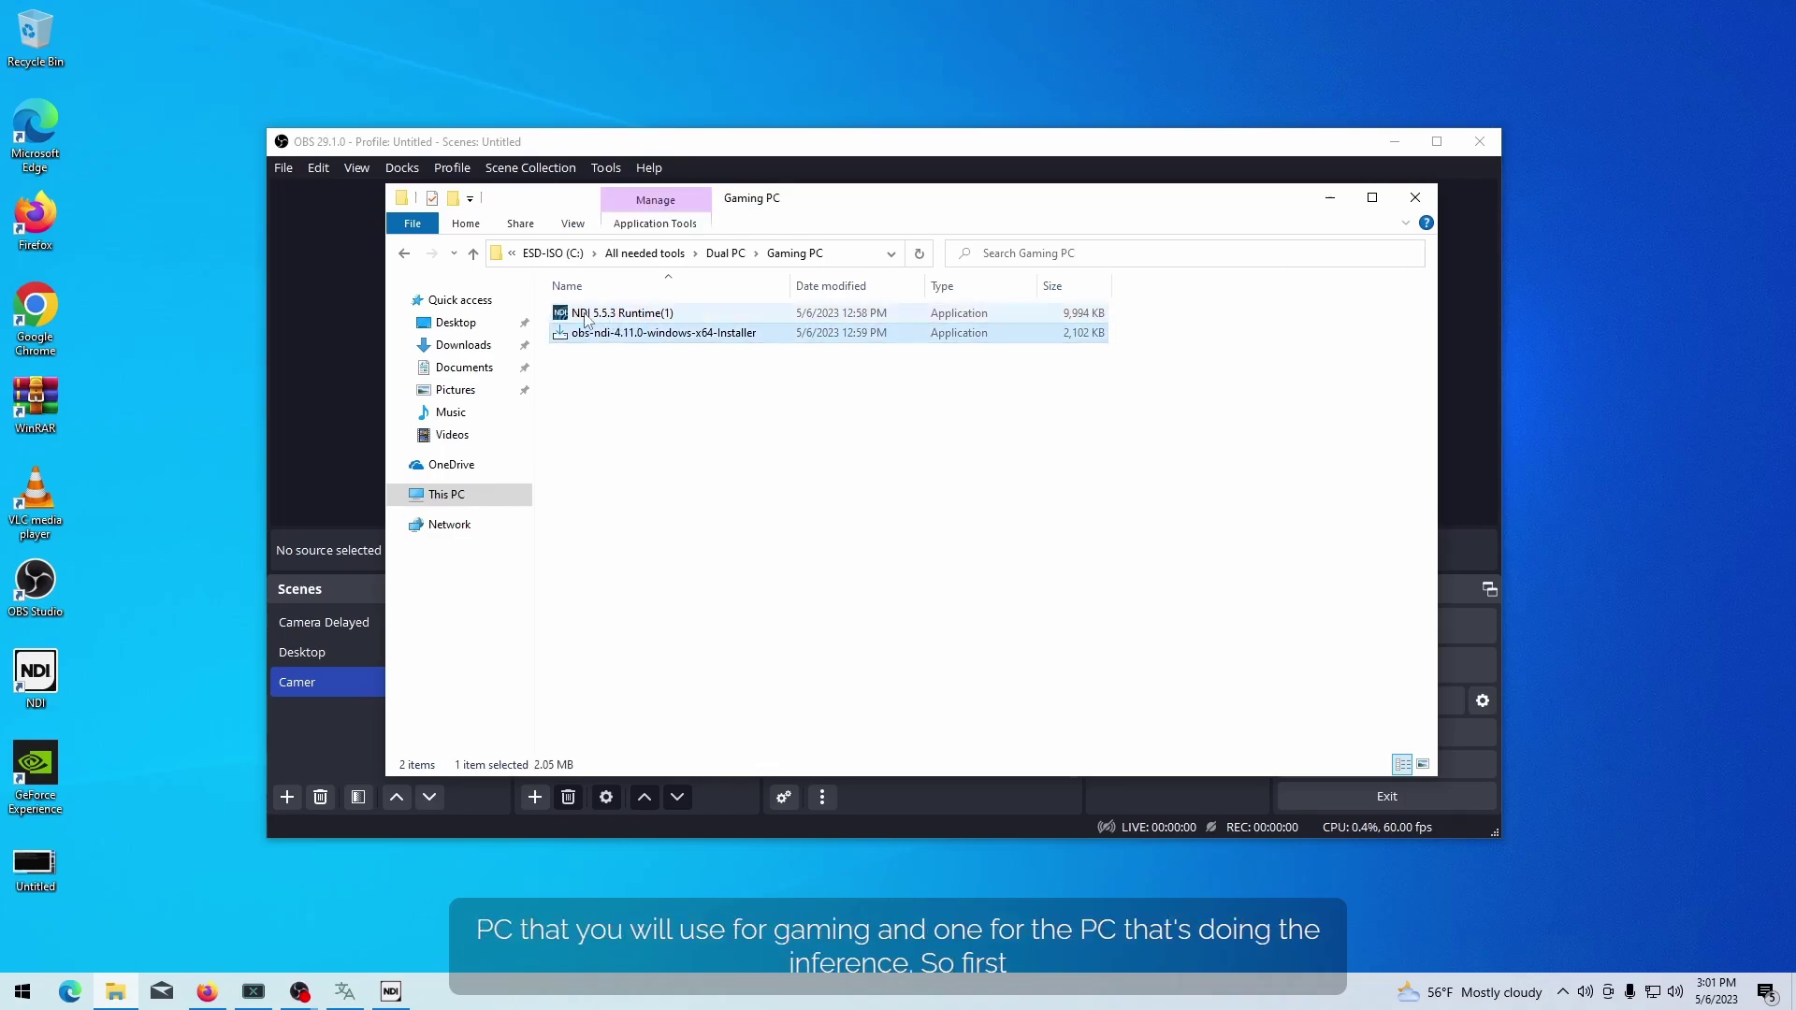
click(639, 312)
drag(799, 208, 785, 202)
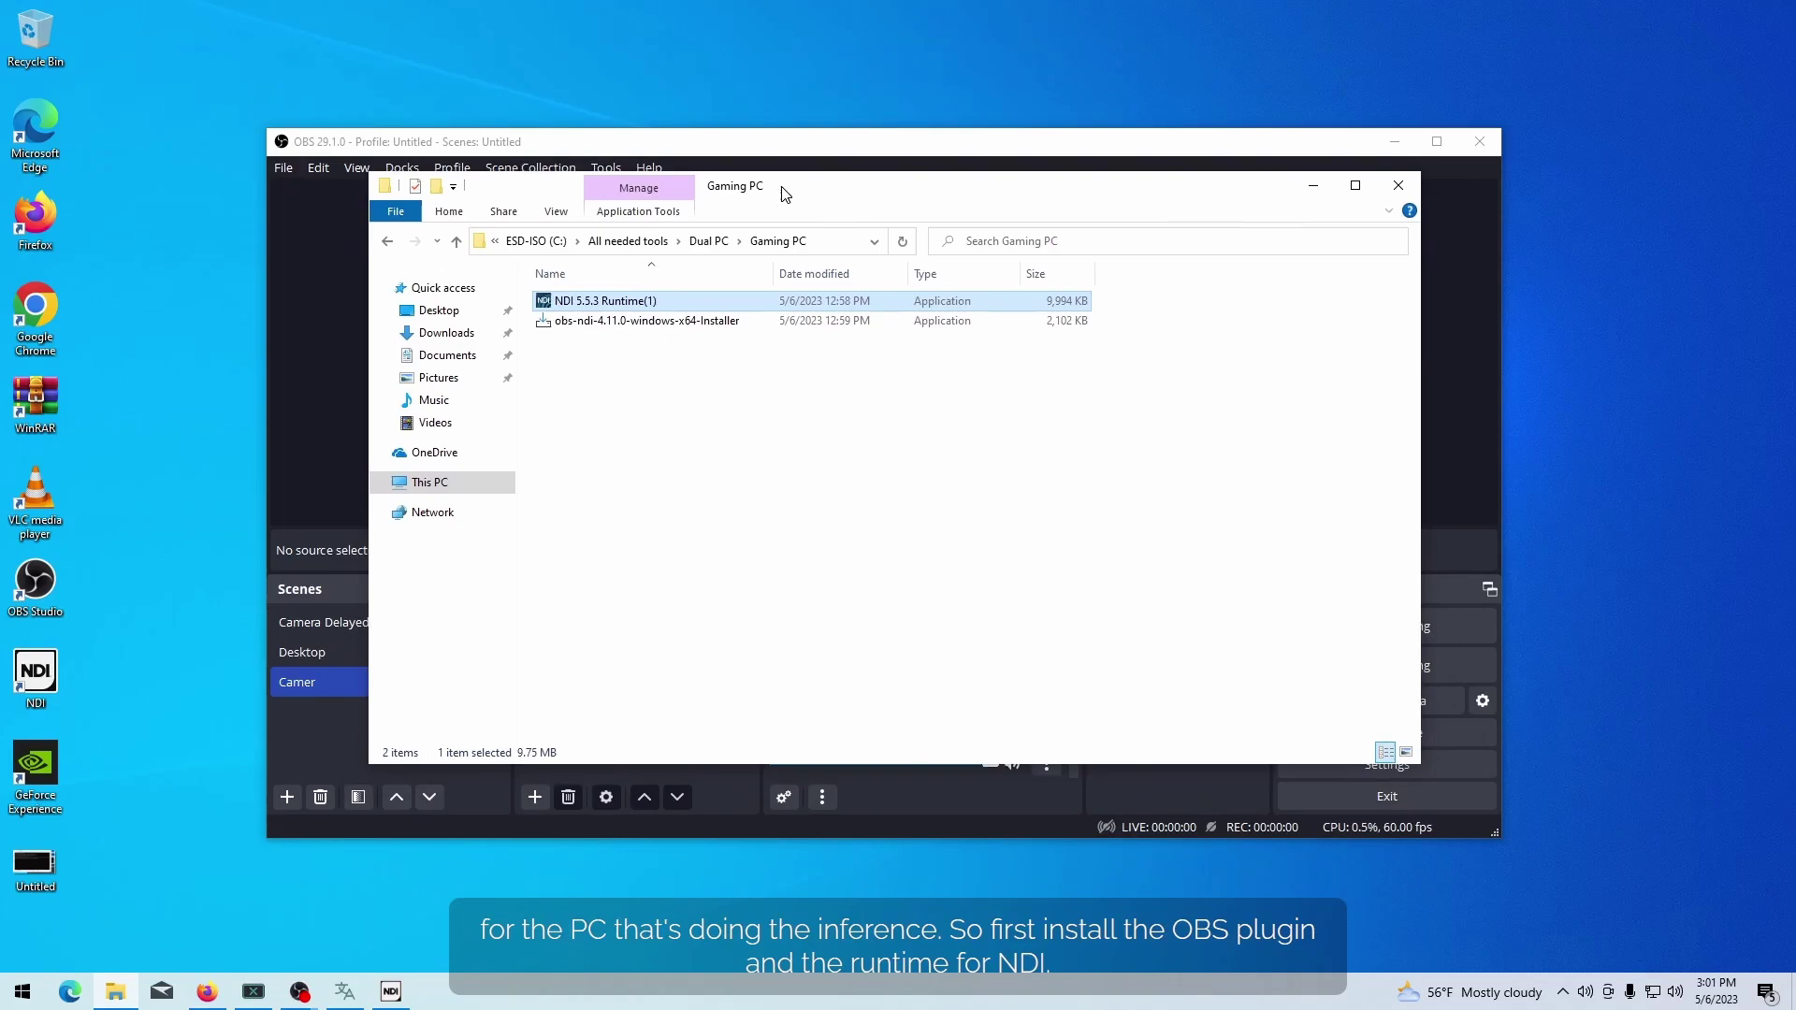
drag(785, 202, 785, 213)
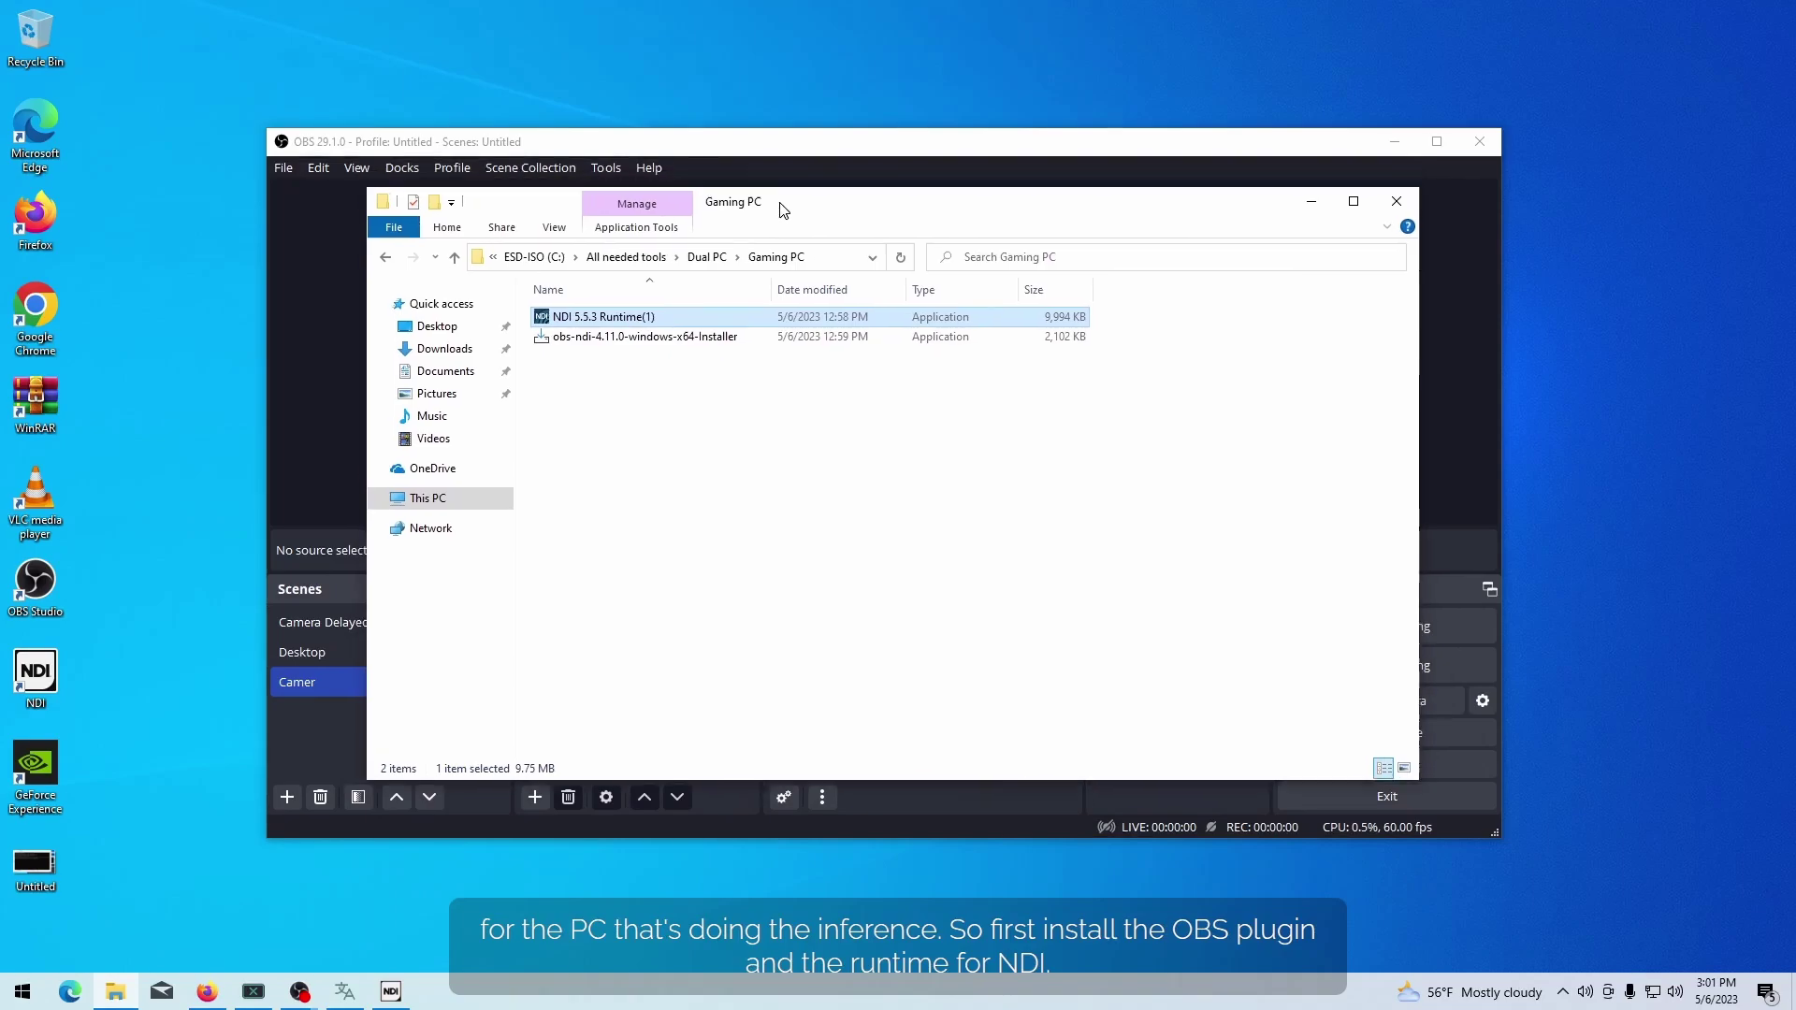
Step: View the Subtitles Inference PC folder, then minimise File Explorer to return to OBS
click(727, 261)
double_click(604, 339)
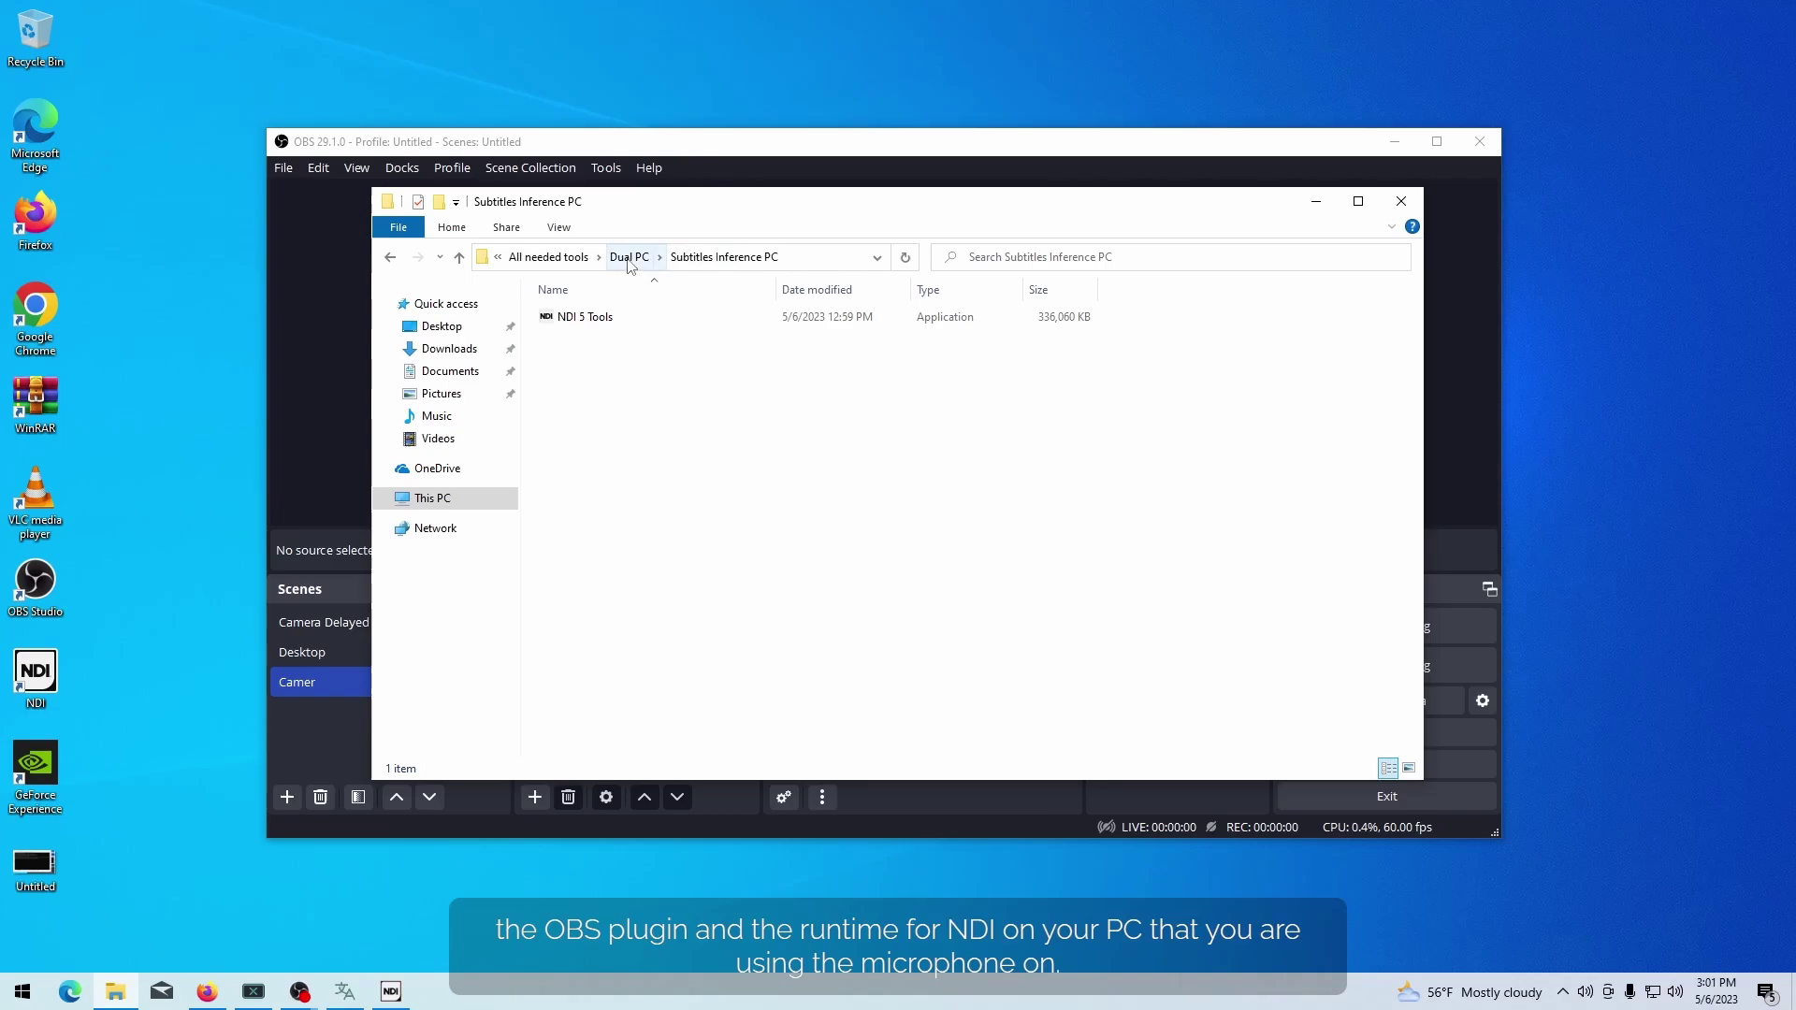
click(1315, 201)
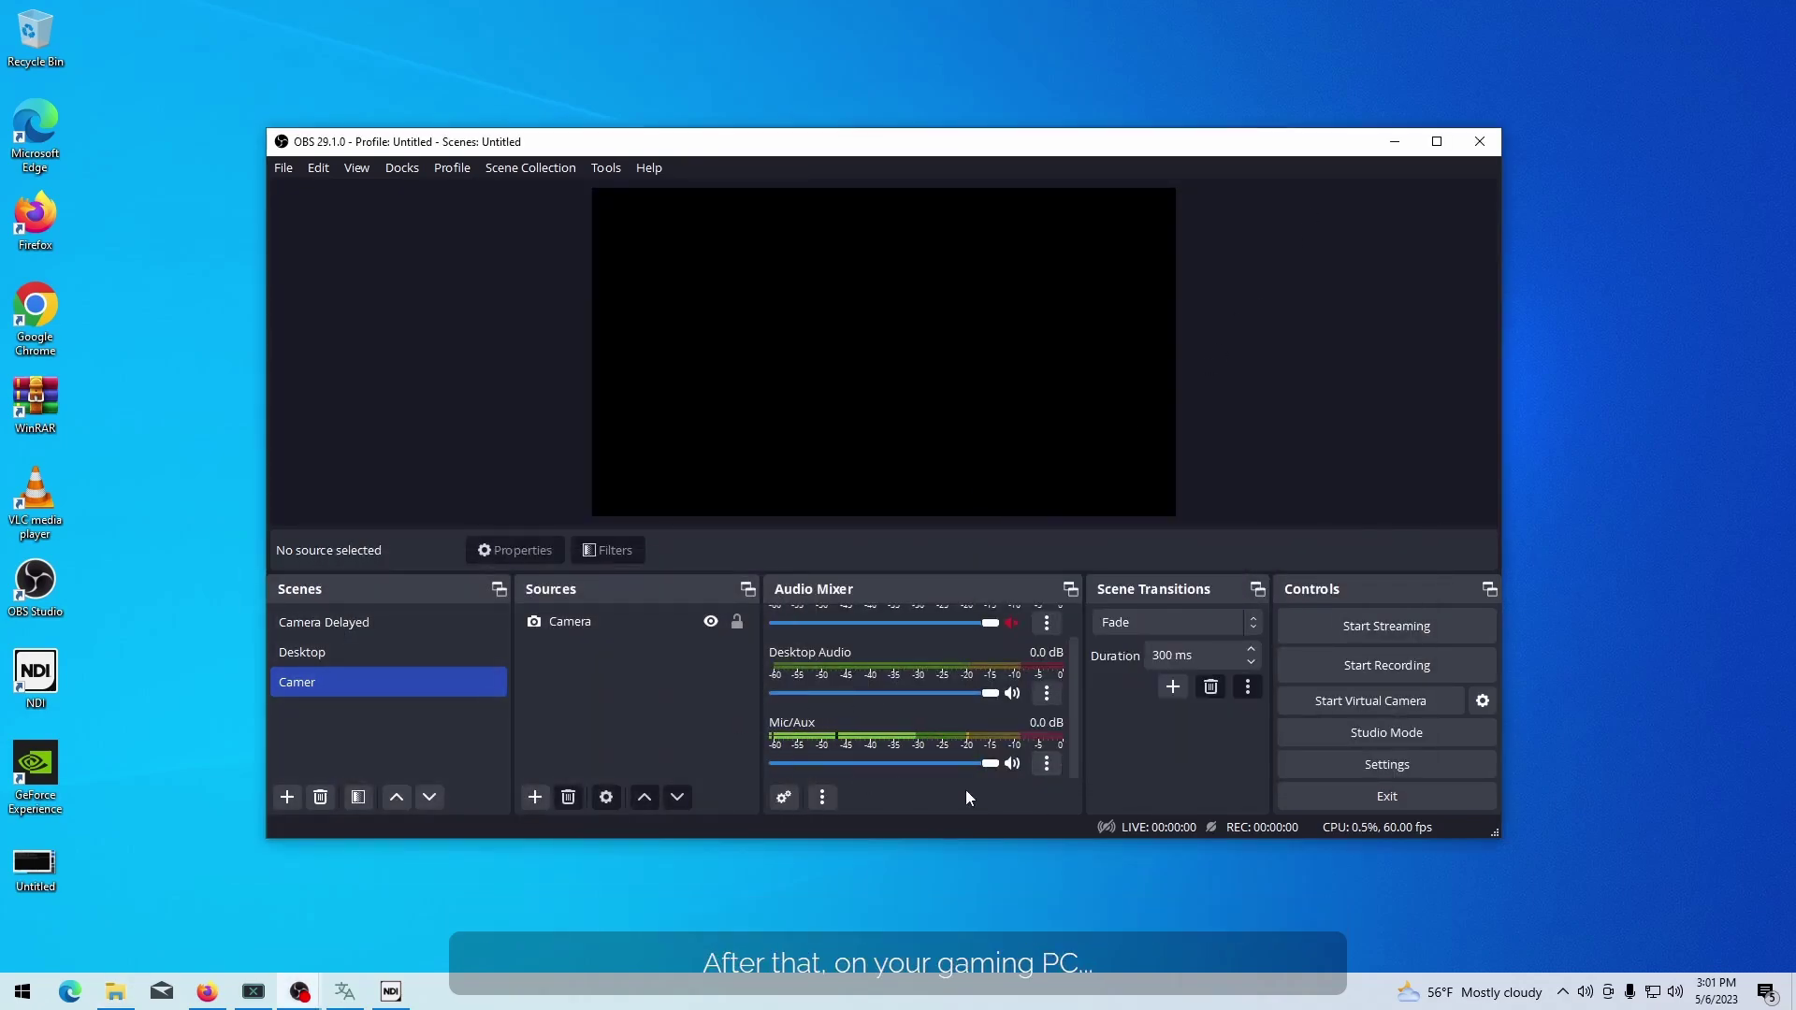
Step: Enable the Mic/Aux Dedicated NDI output filter named Fresh-Install and apply the changes
click(1047, 770)
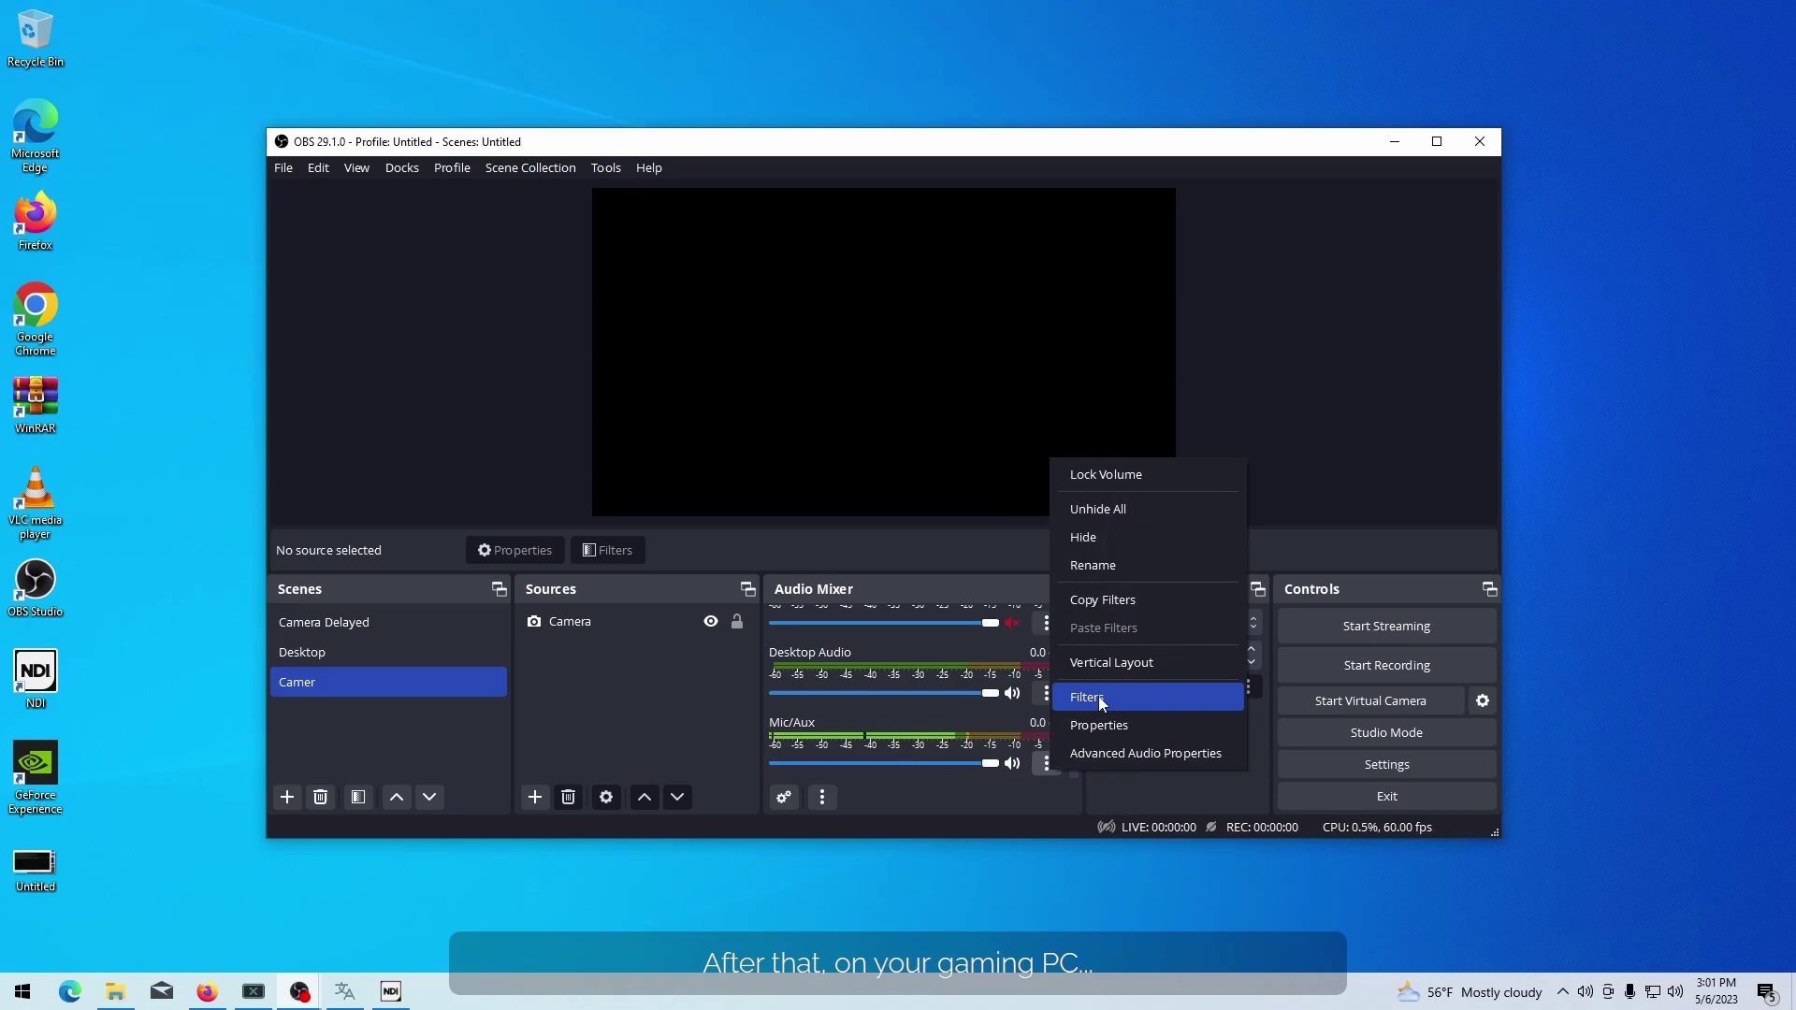
click(766, 703)
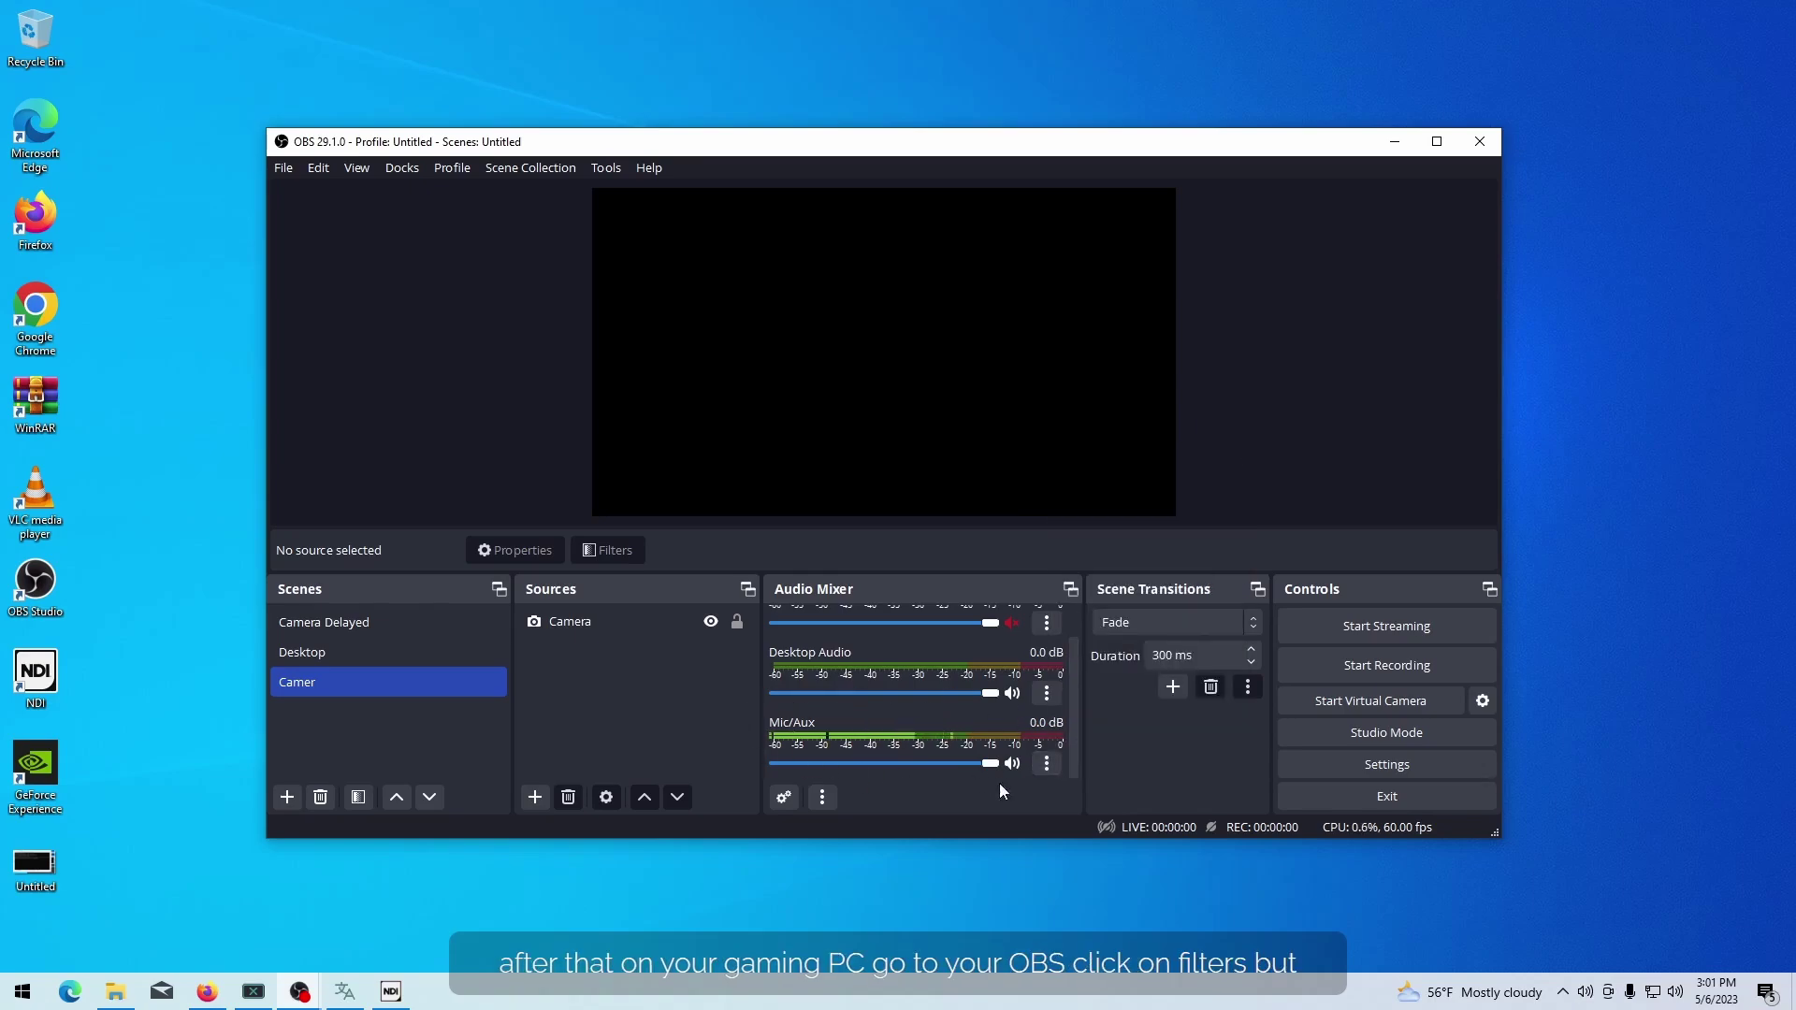
click(1046, 763)
click(1081, 690)
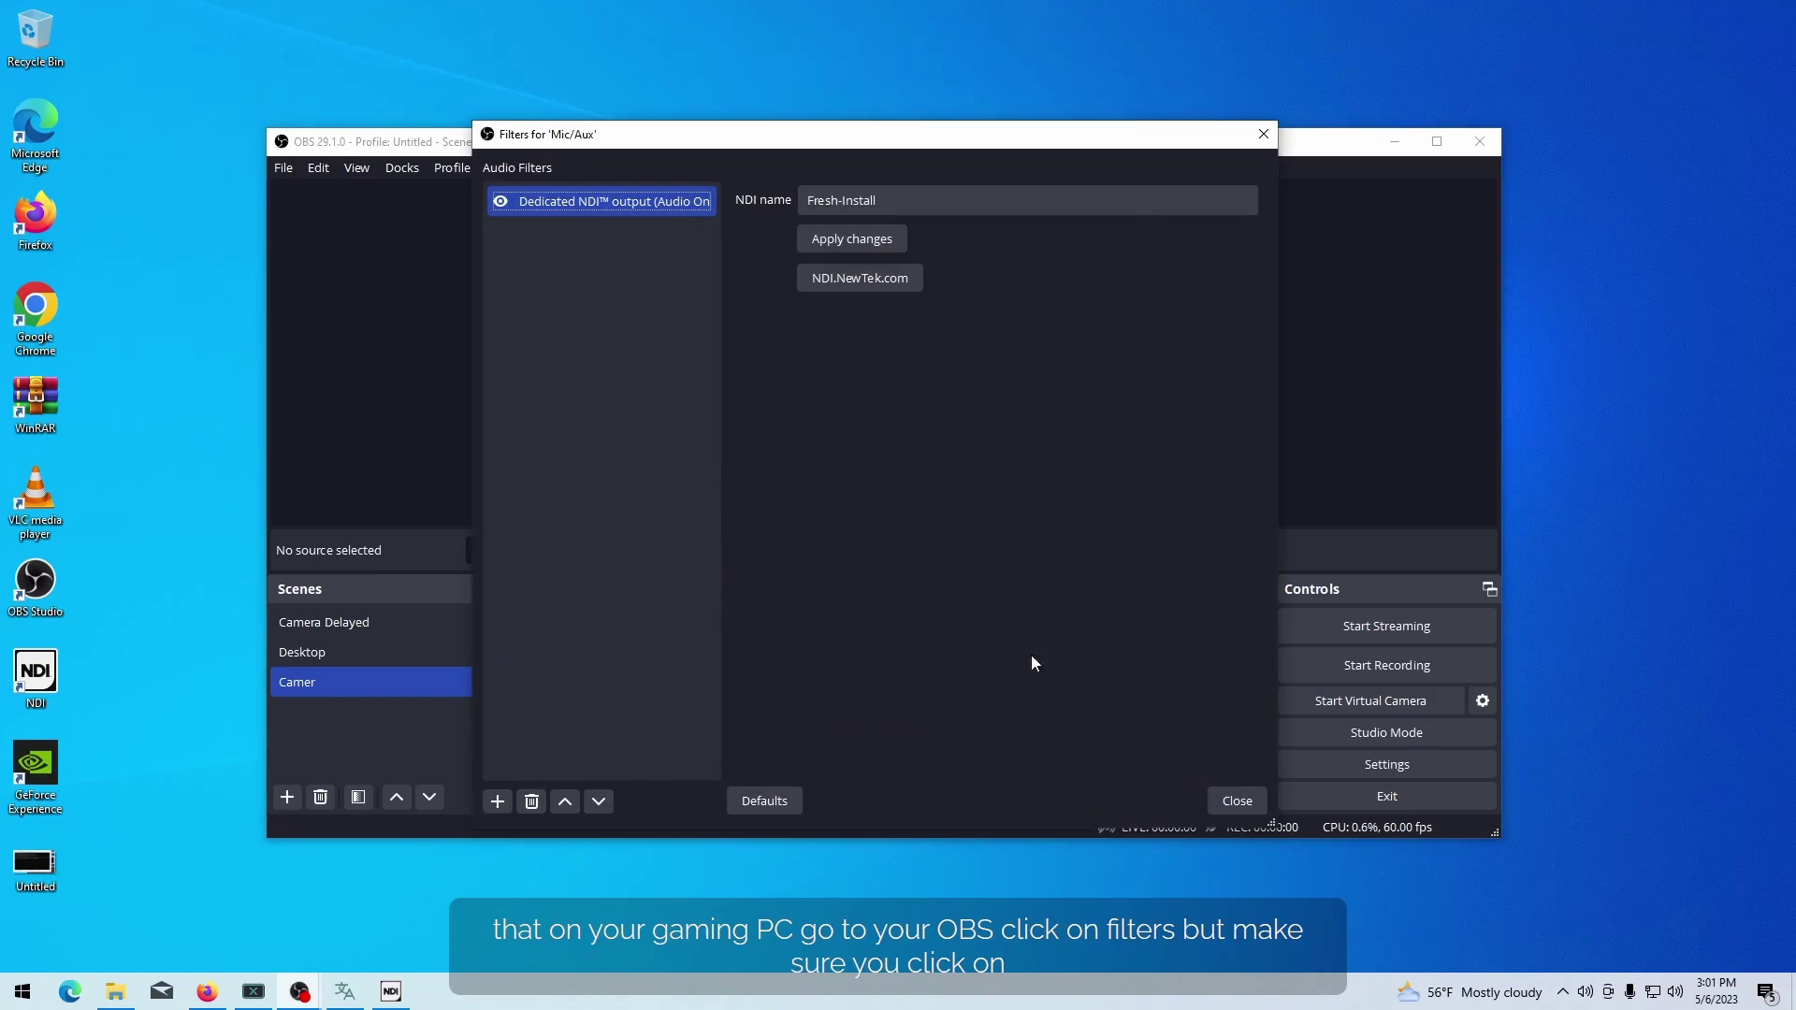
click(497, 800)
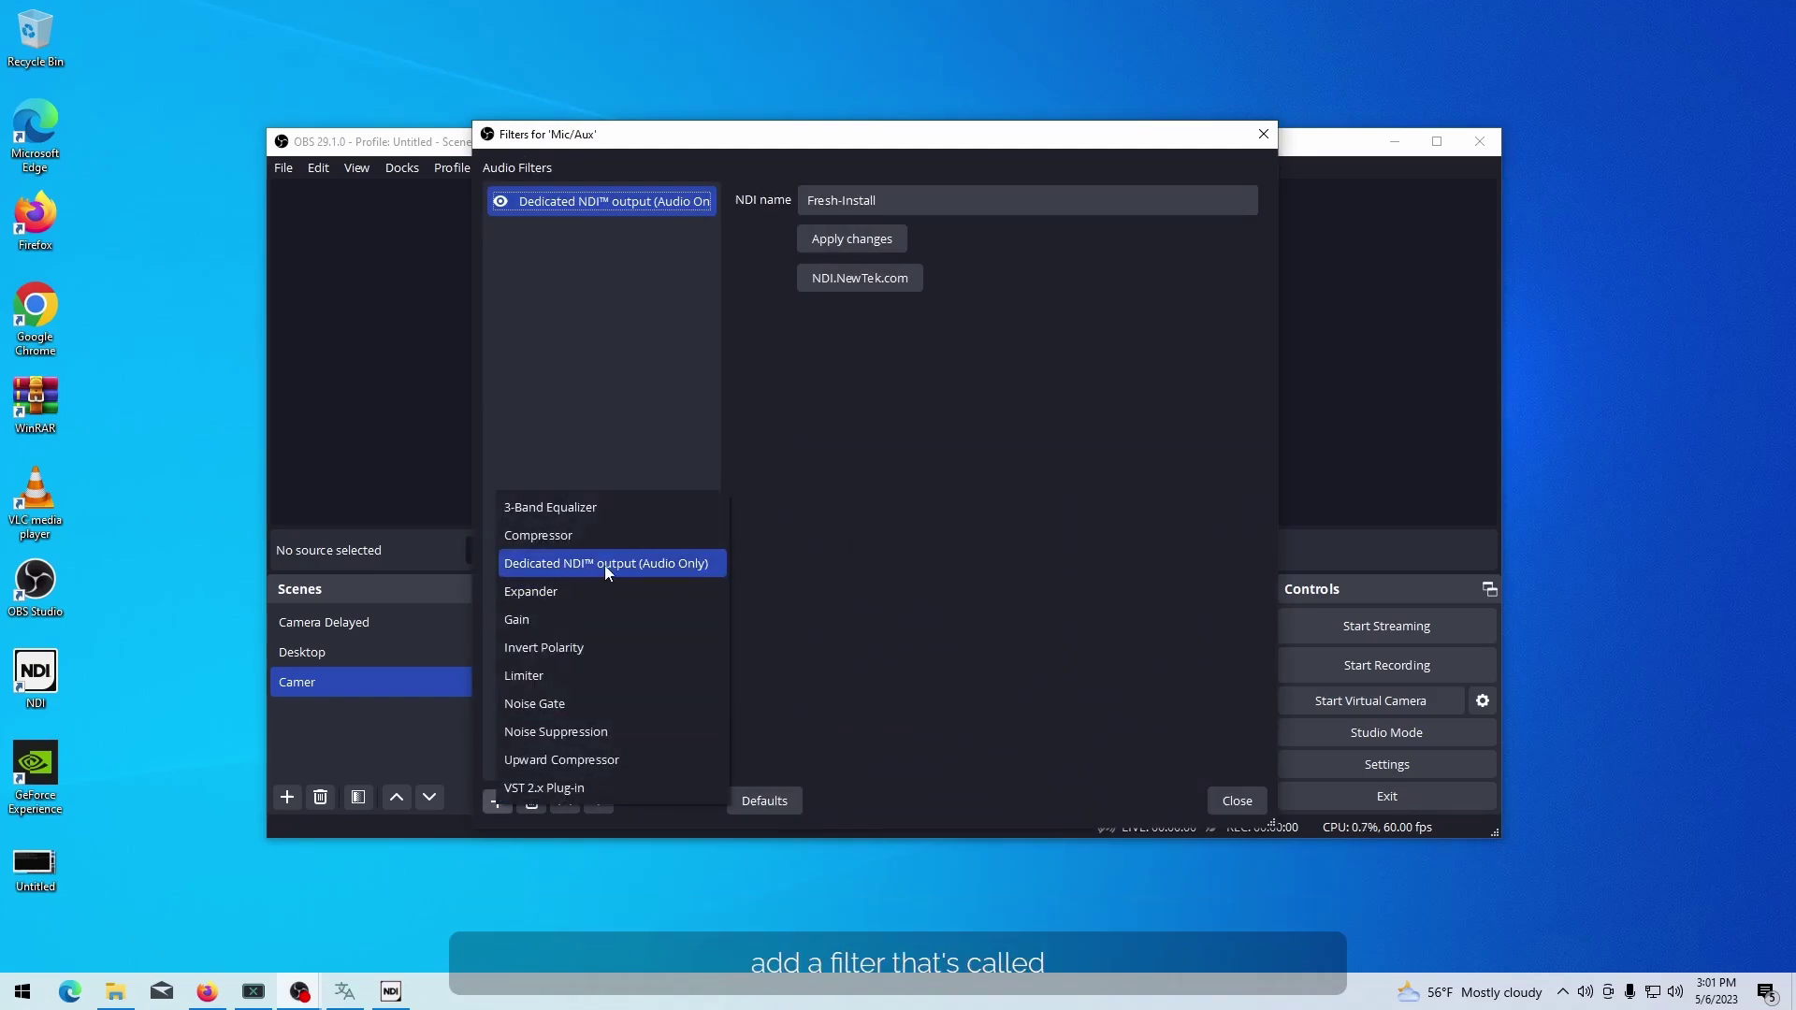
click(894, 457)
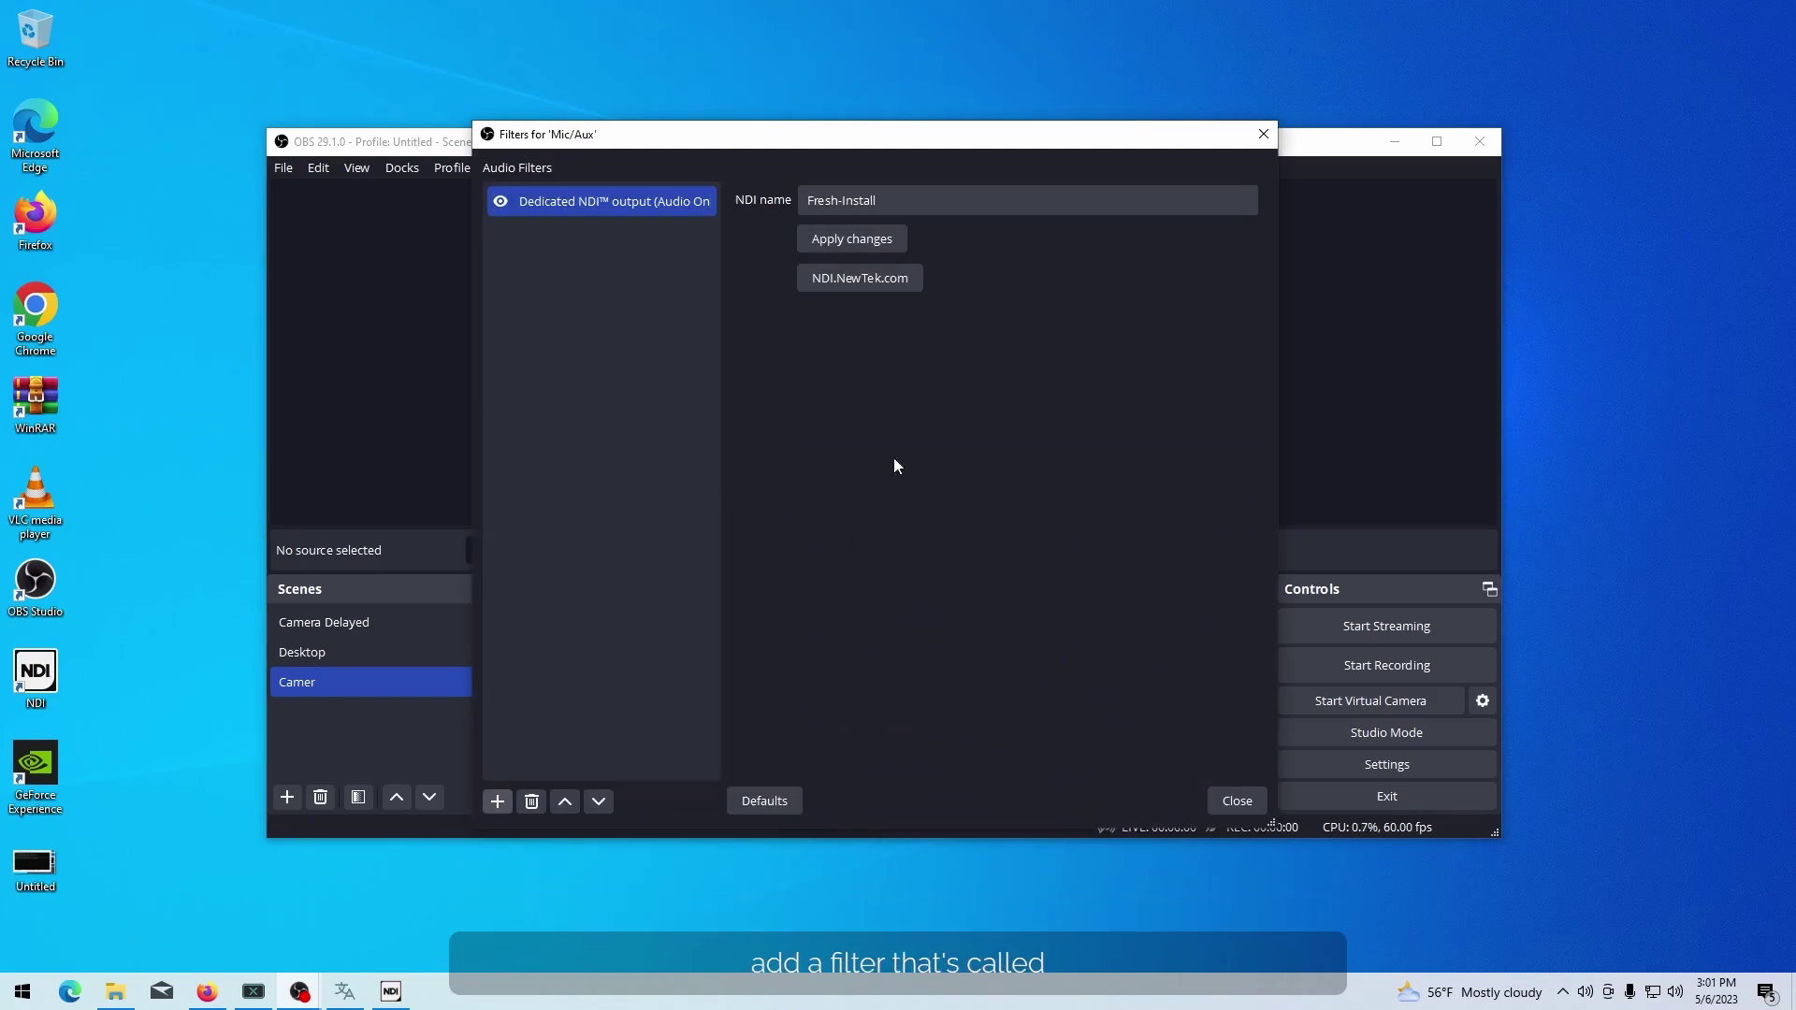
click(852, 243)
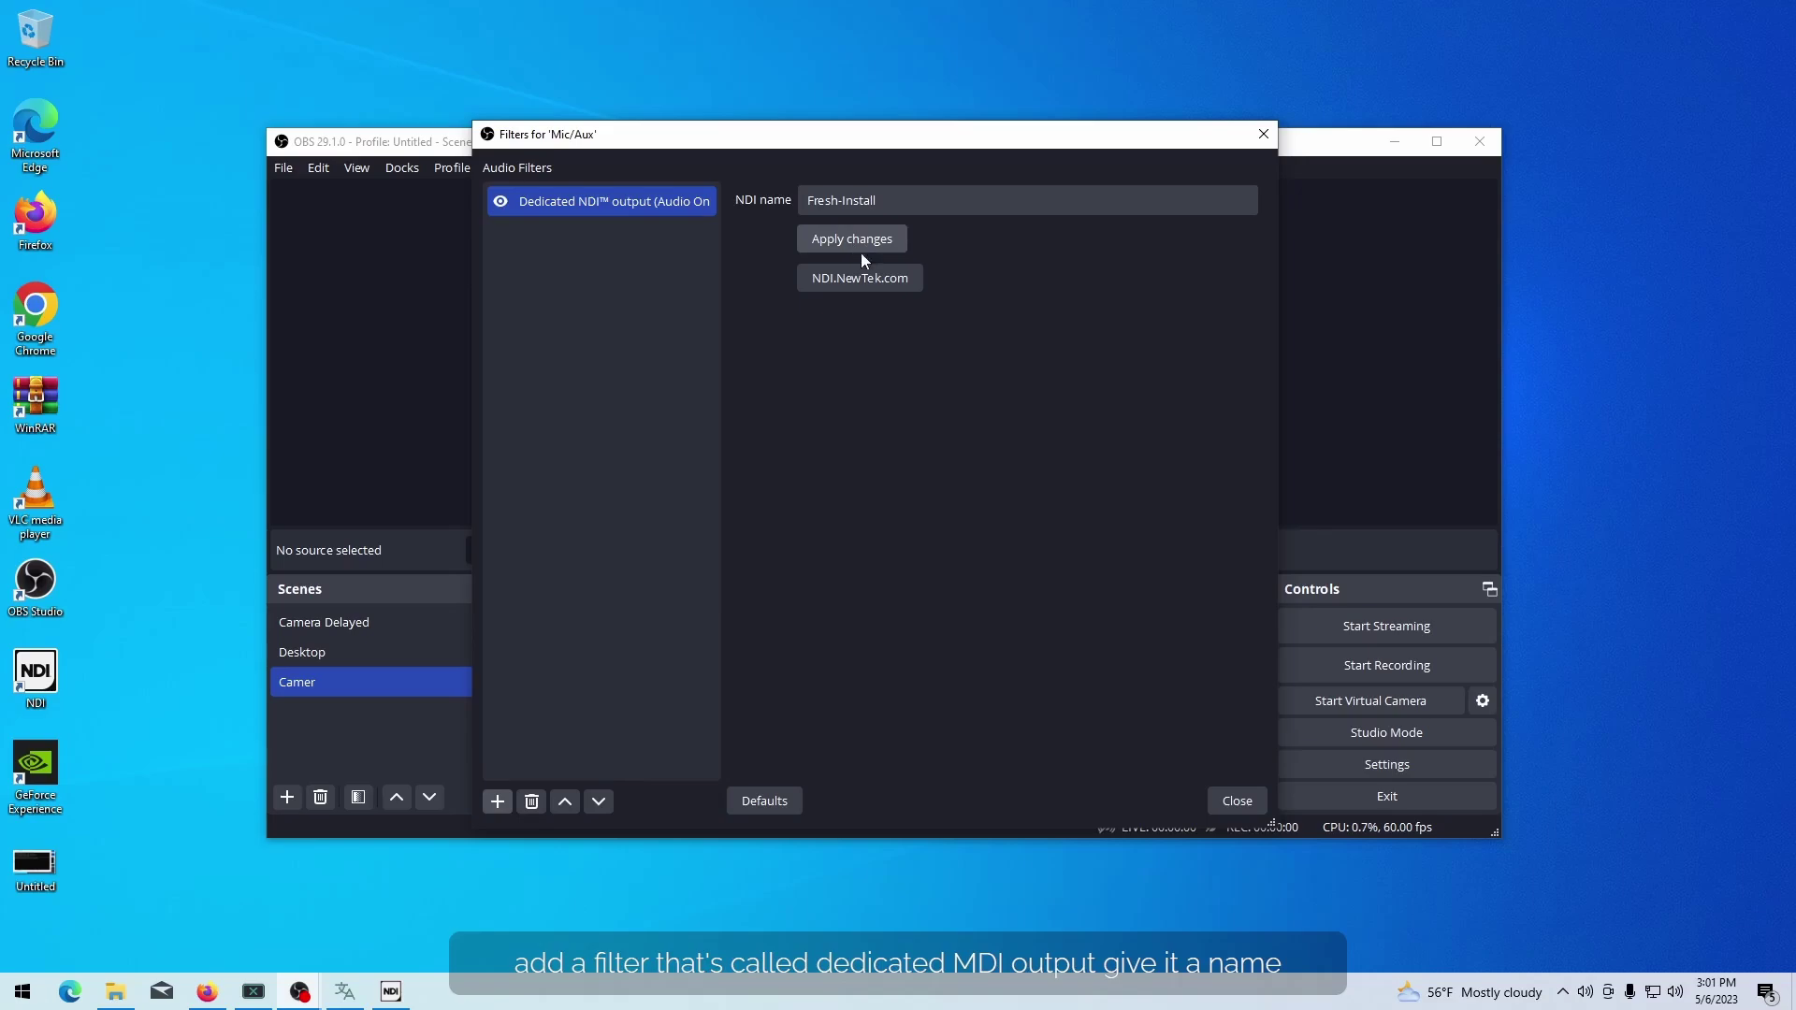
click(1237, 802)
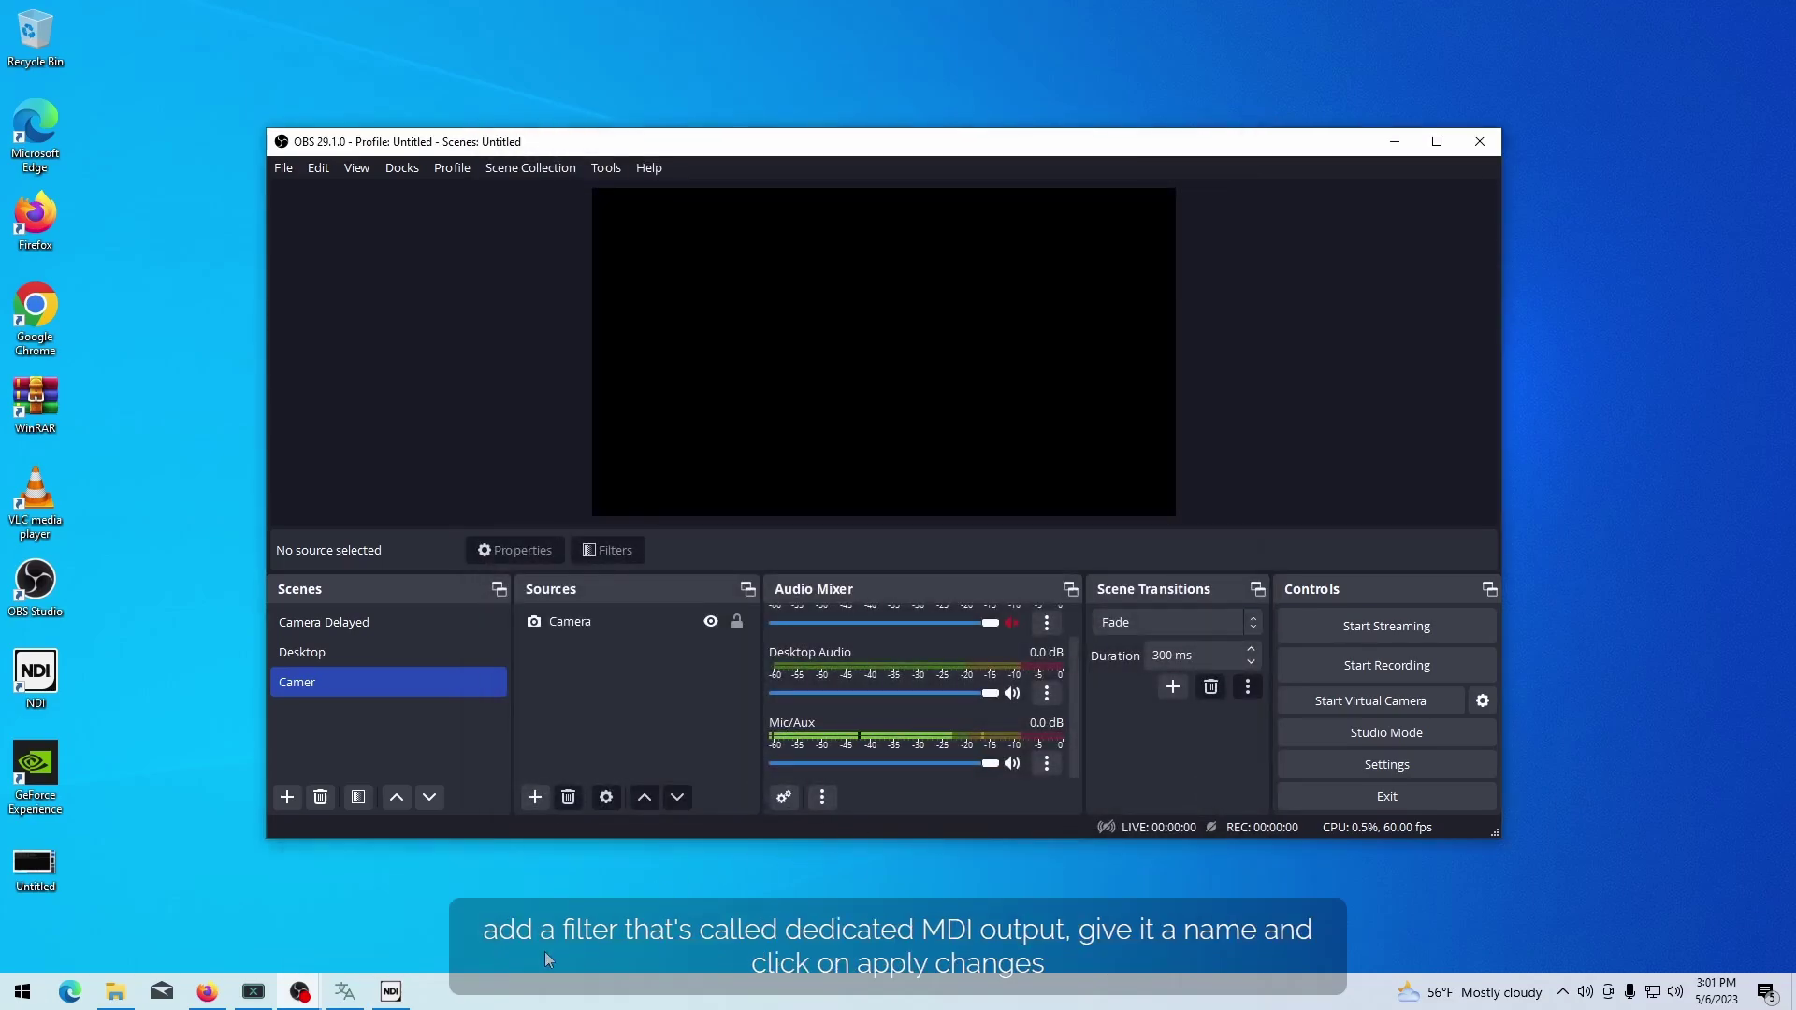
Step: Start NDI Webcam from the system tray and set its source to Fresh-Install
click(391, 992)
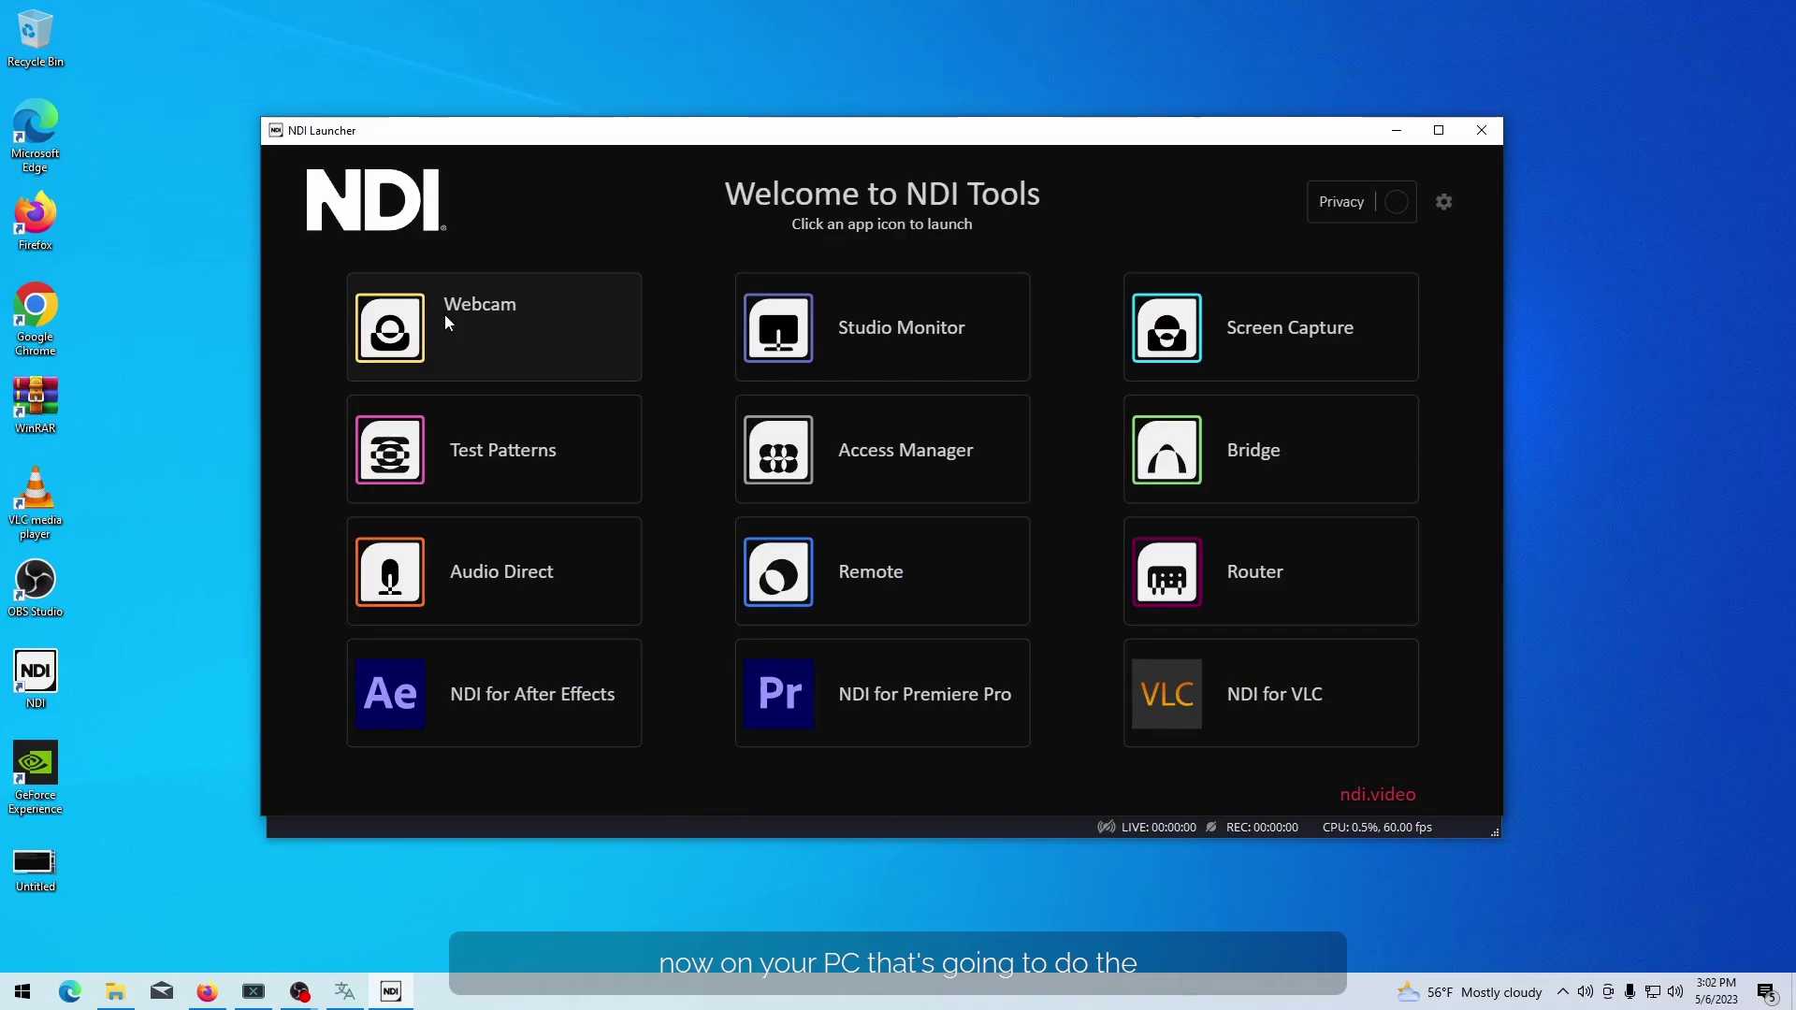
click(1396, 130)
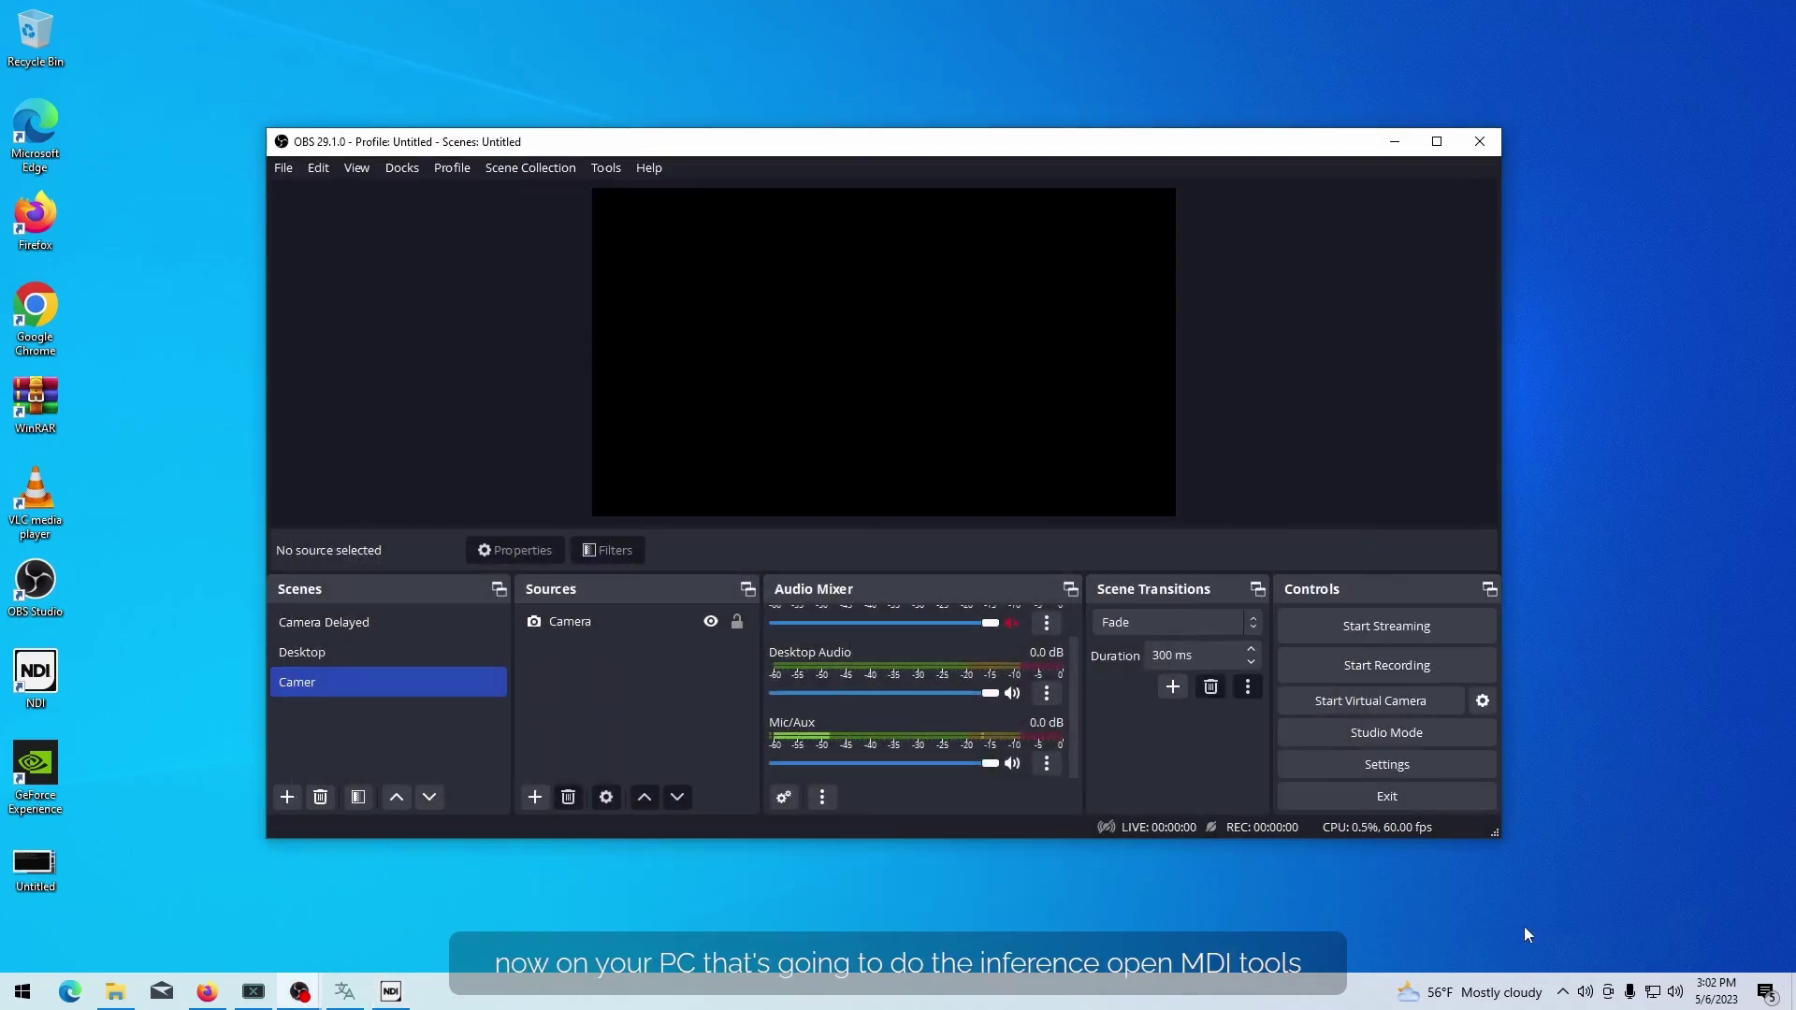
click(1562, 992)
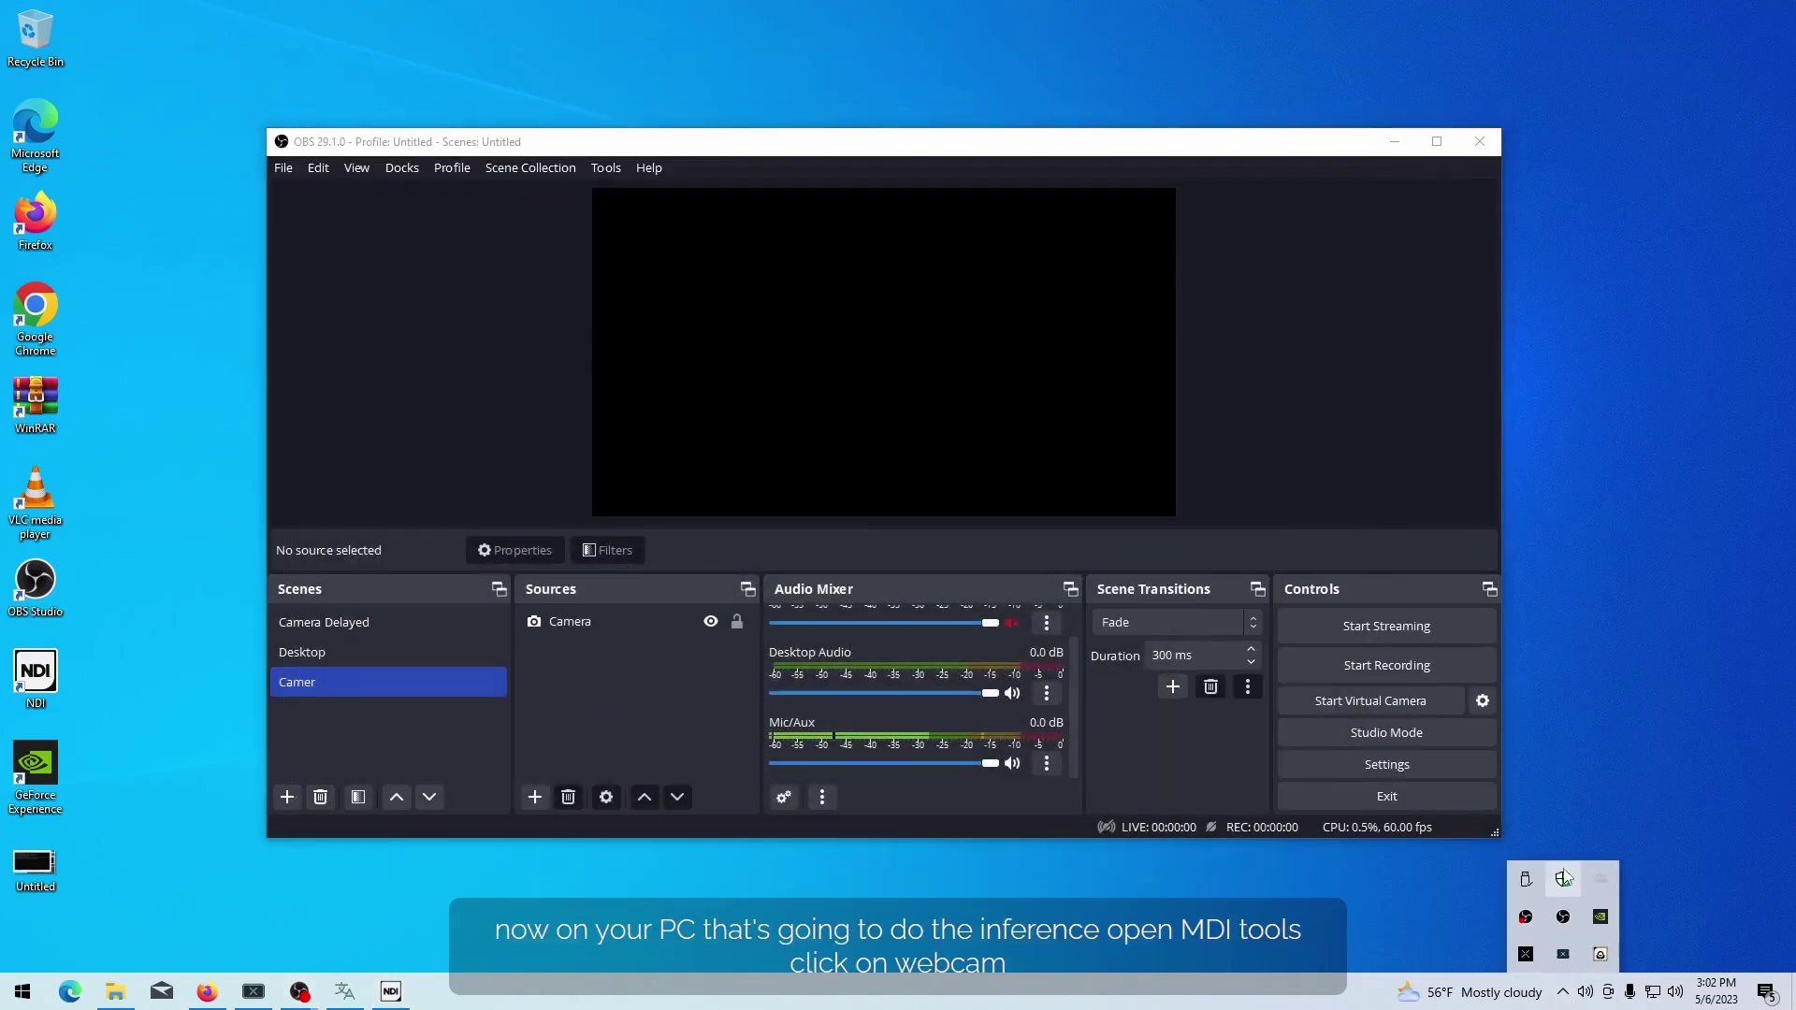
click(1599, 955)
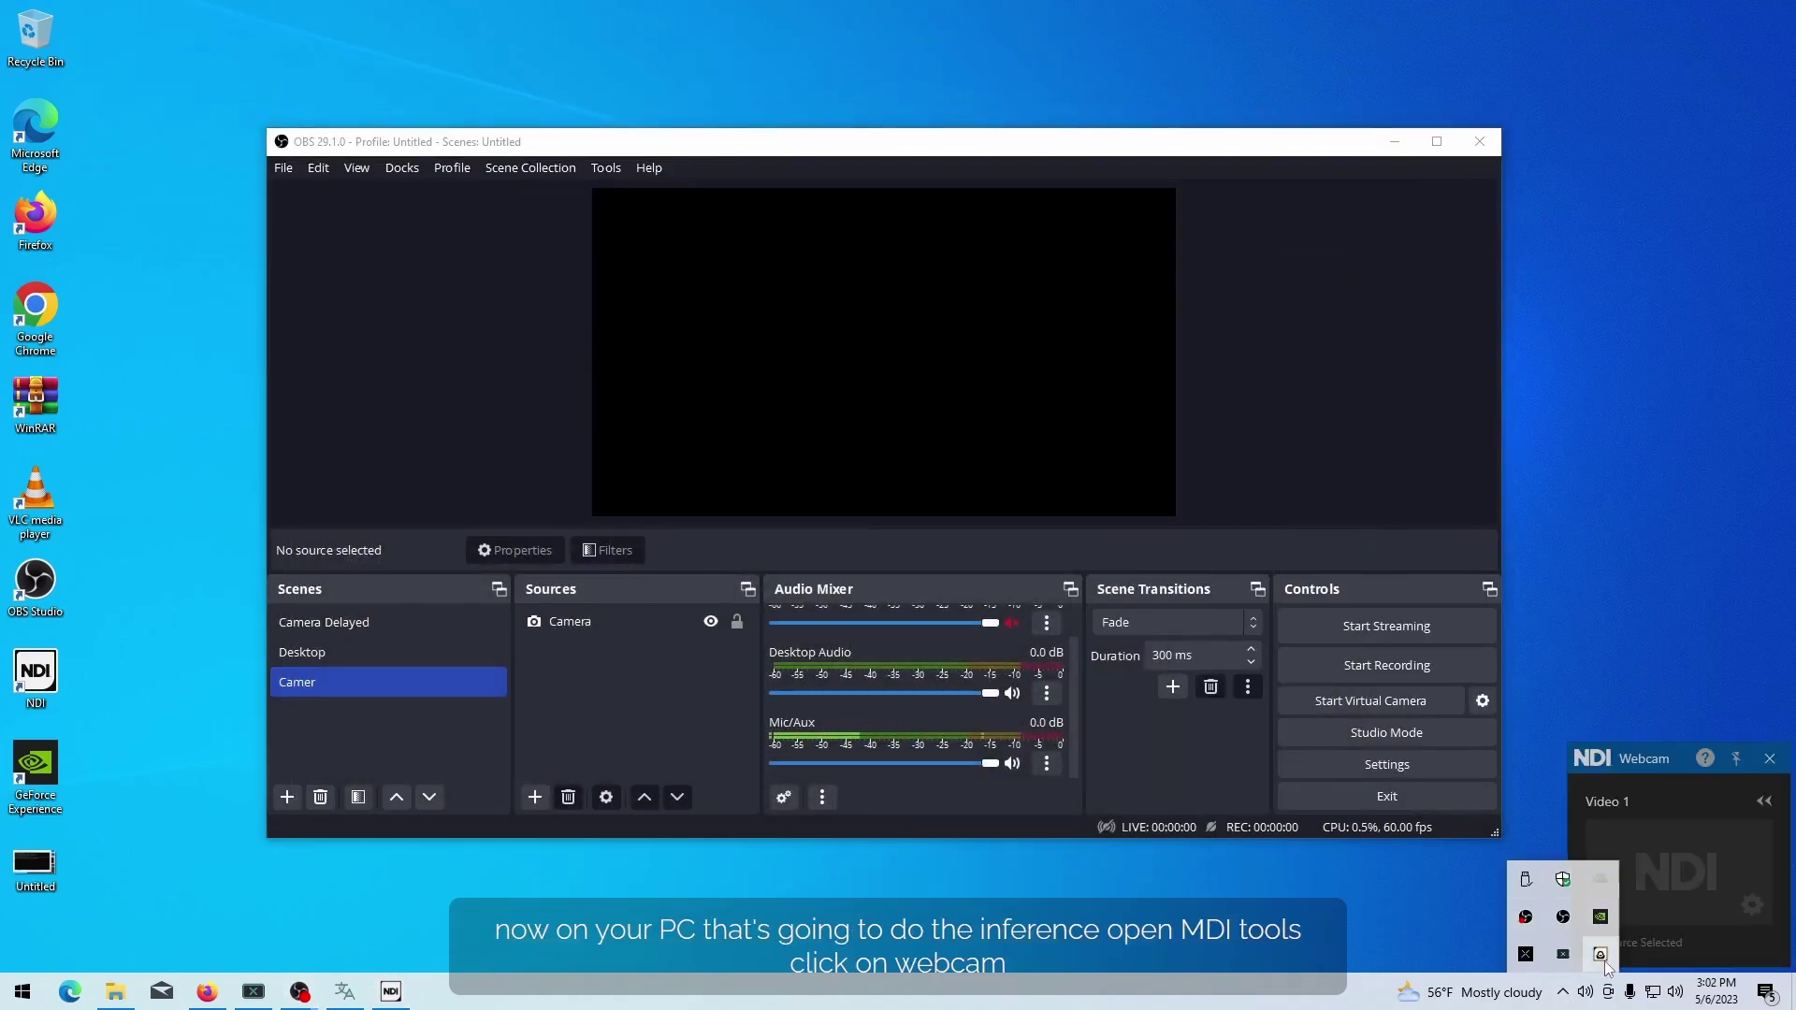
click(1754, 909)
mouse_move(1727, 794)
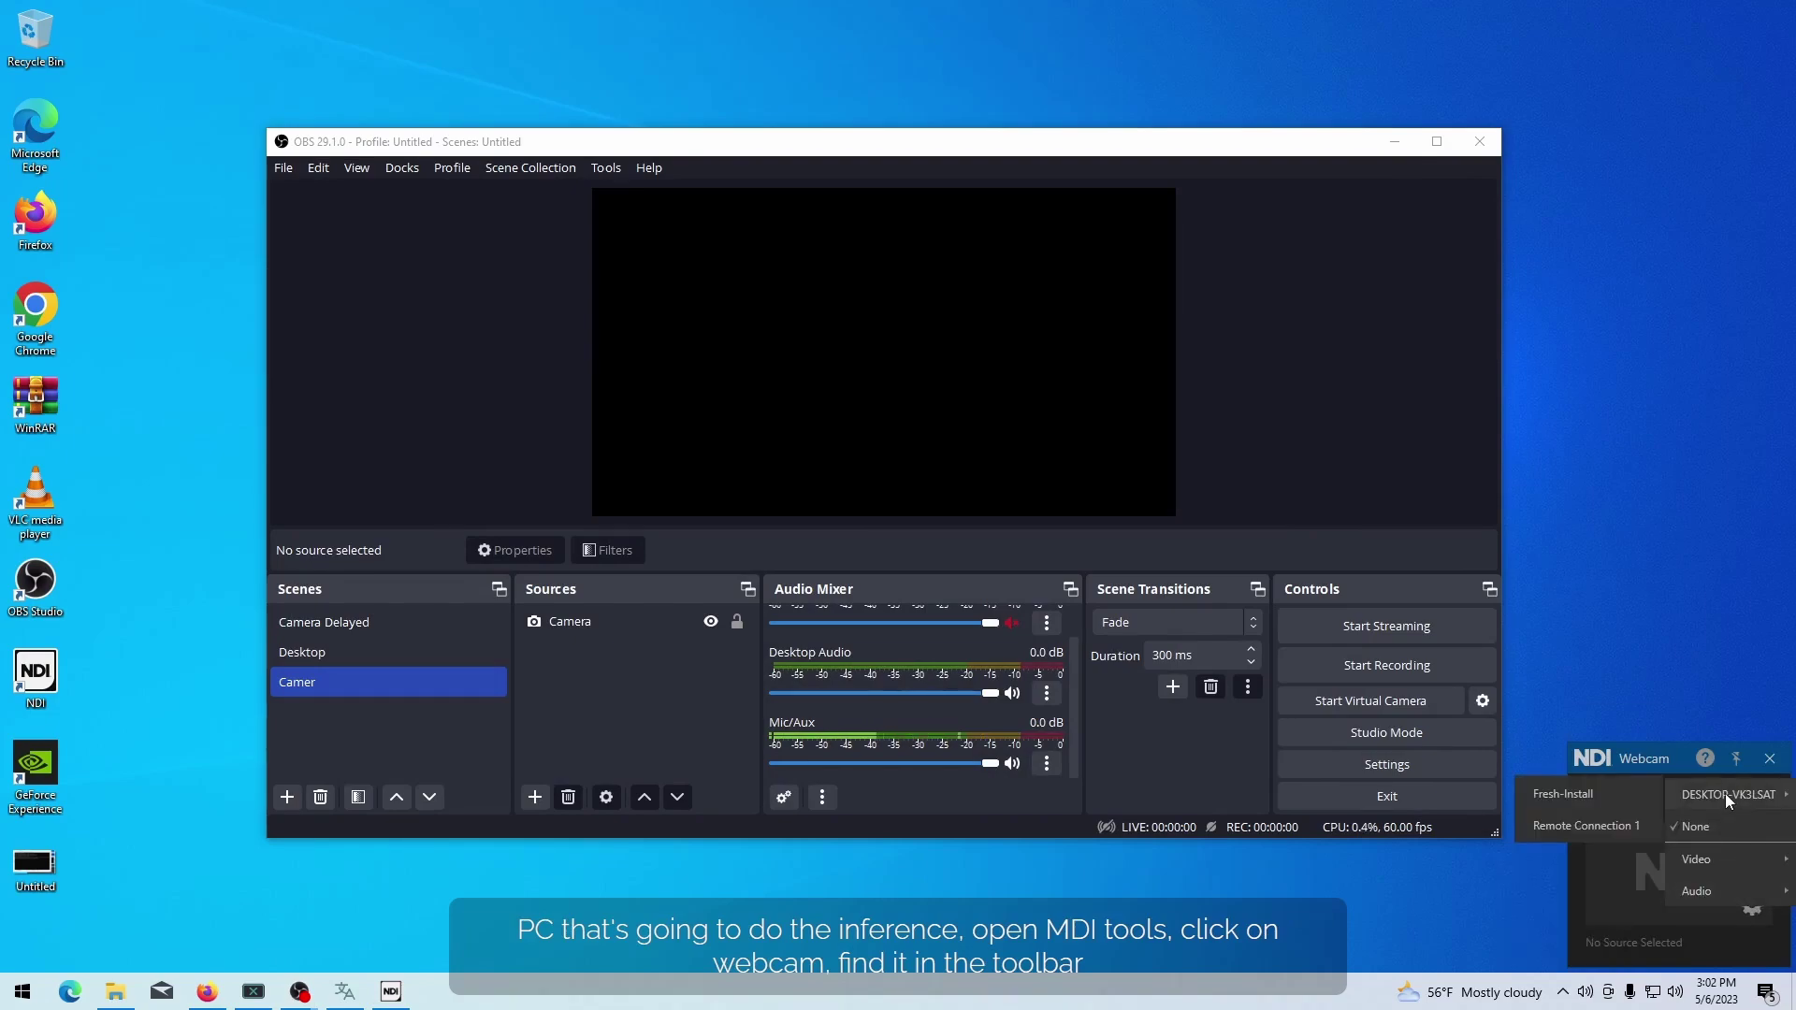
click(1528, 796)
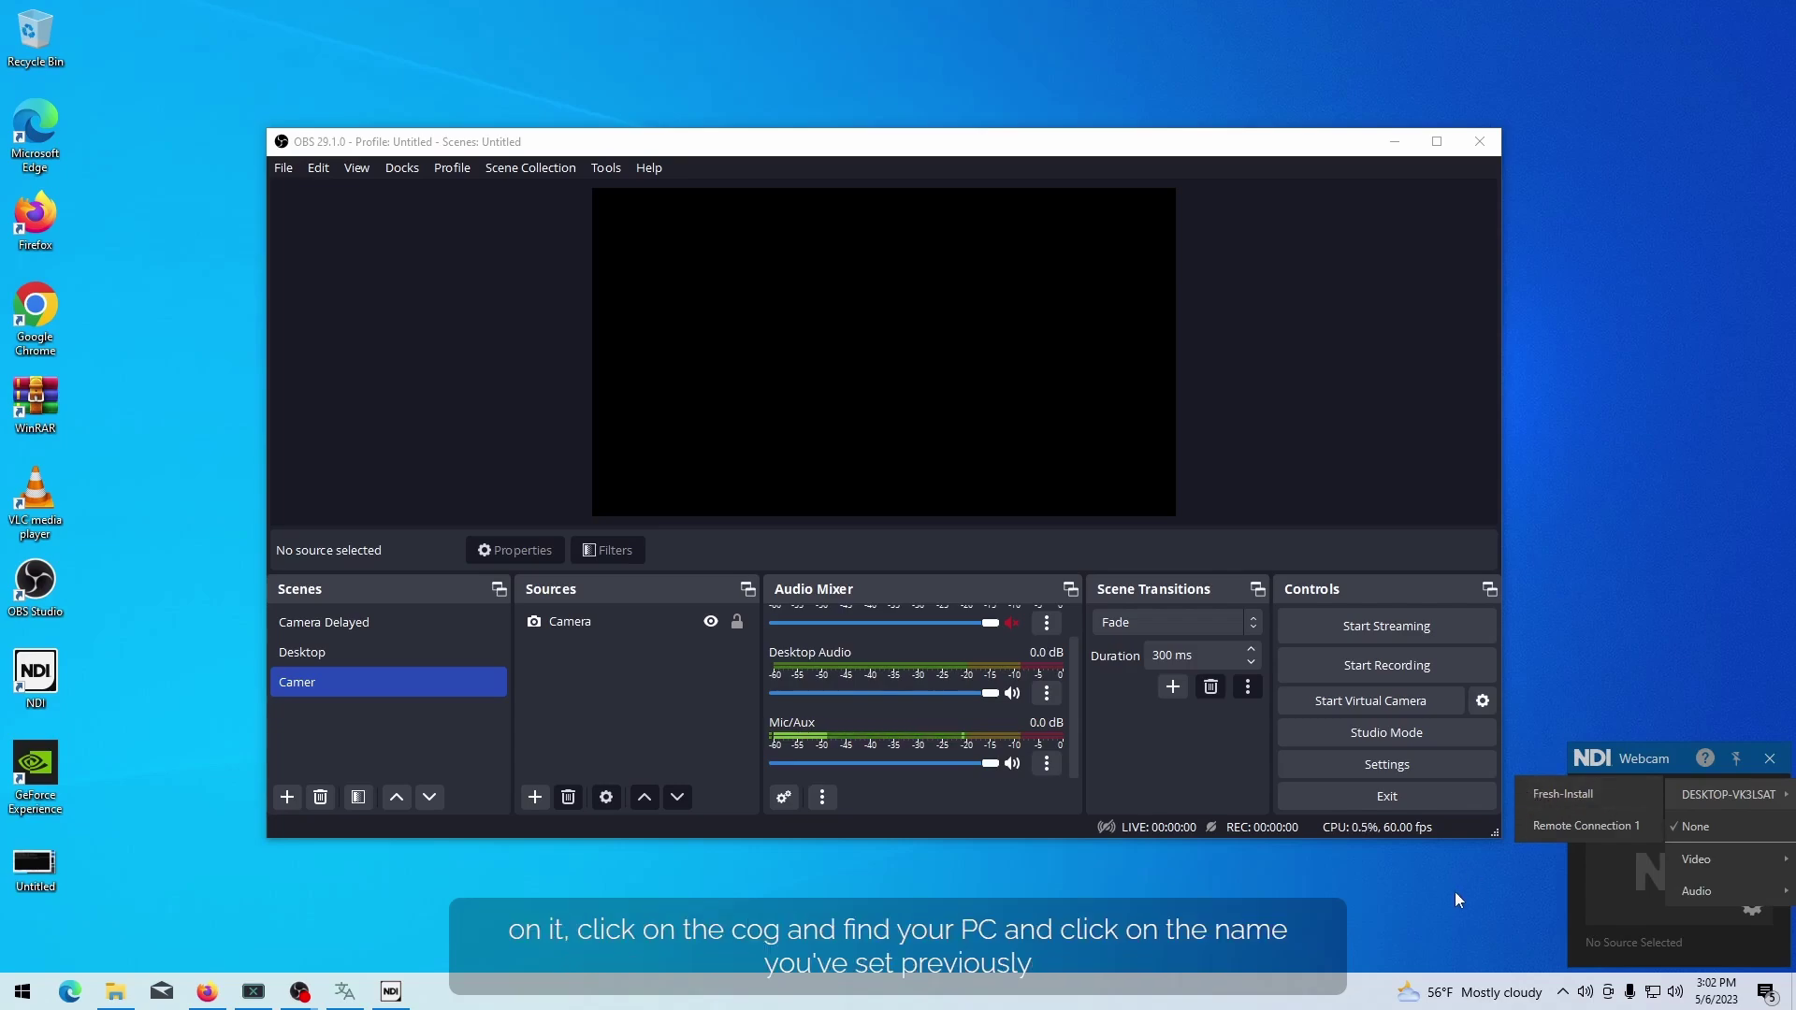
right_click(1590, 998)
mouse_move(1561, 867)
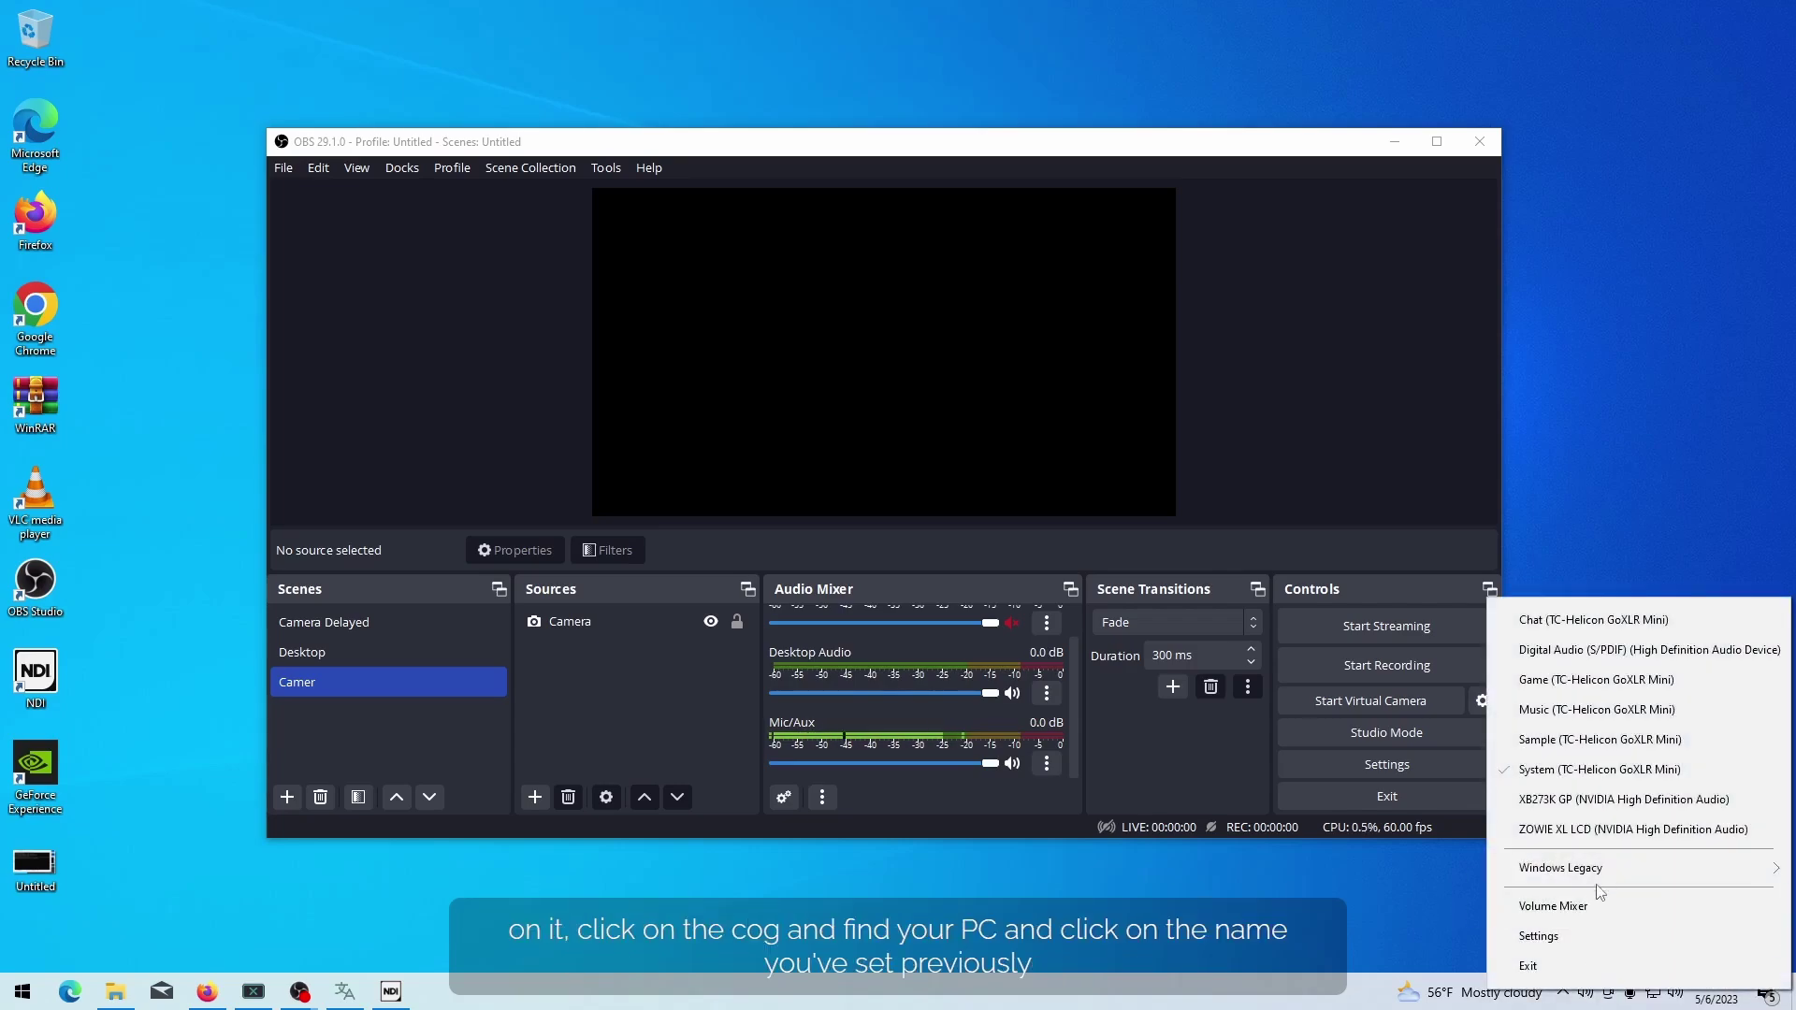
Step: Set NDI Webcam 1 as the default recording device and centre the Sound dialog
click(1430, 806)
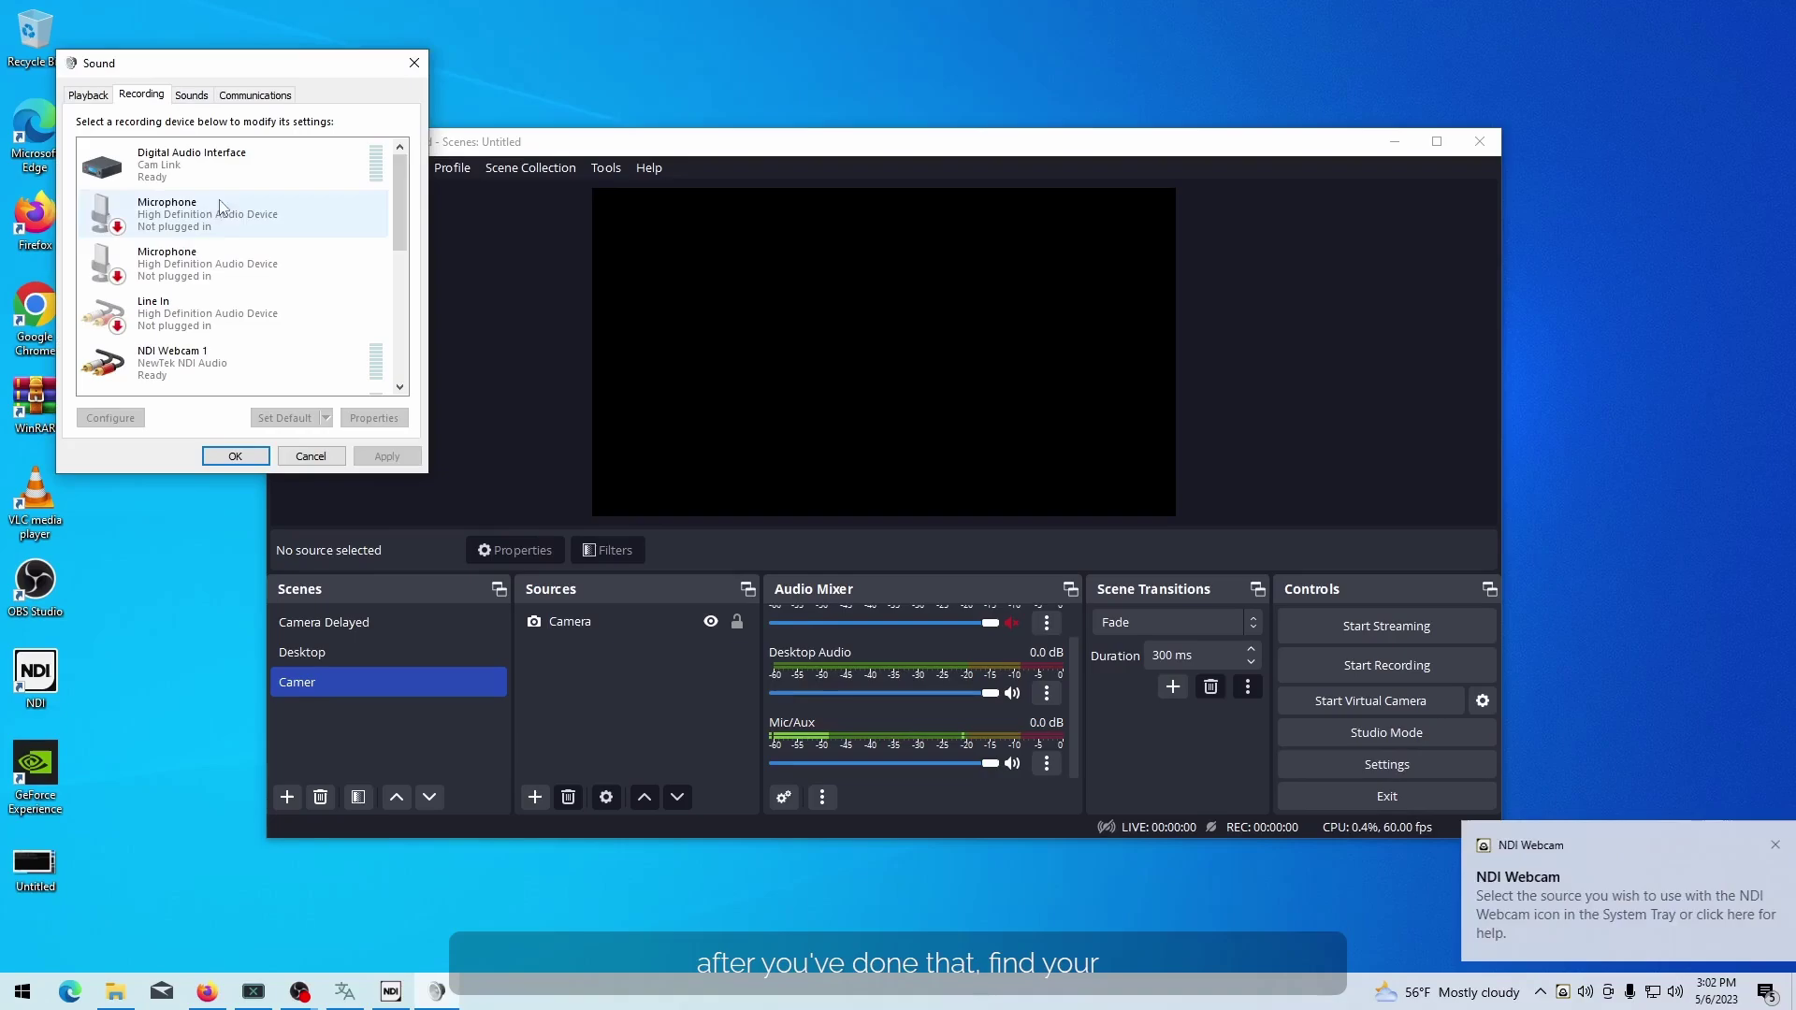
scroll(208, 280, down, 2)
right_click(208, 236)
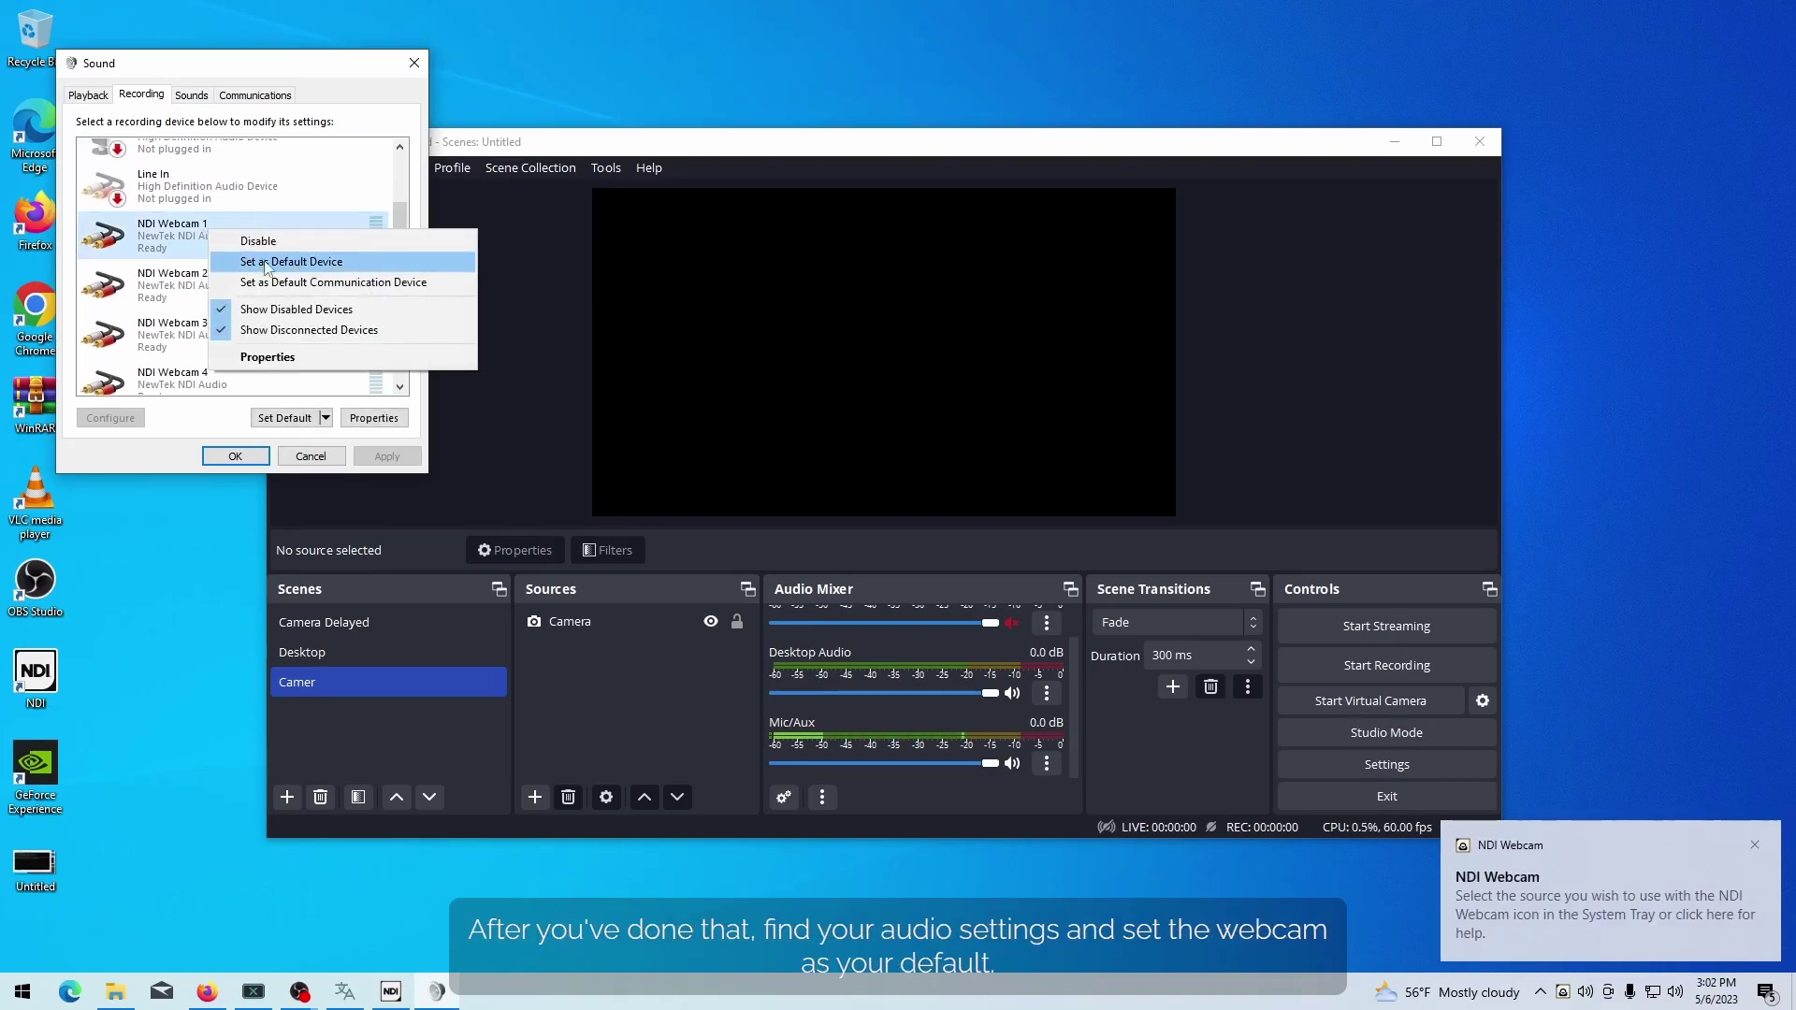
click(266, 263)
drag(286, 65, 979, 235)
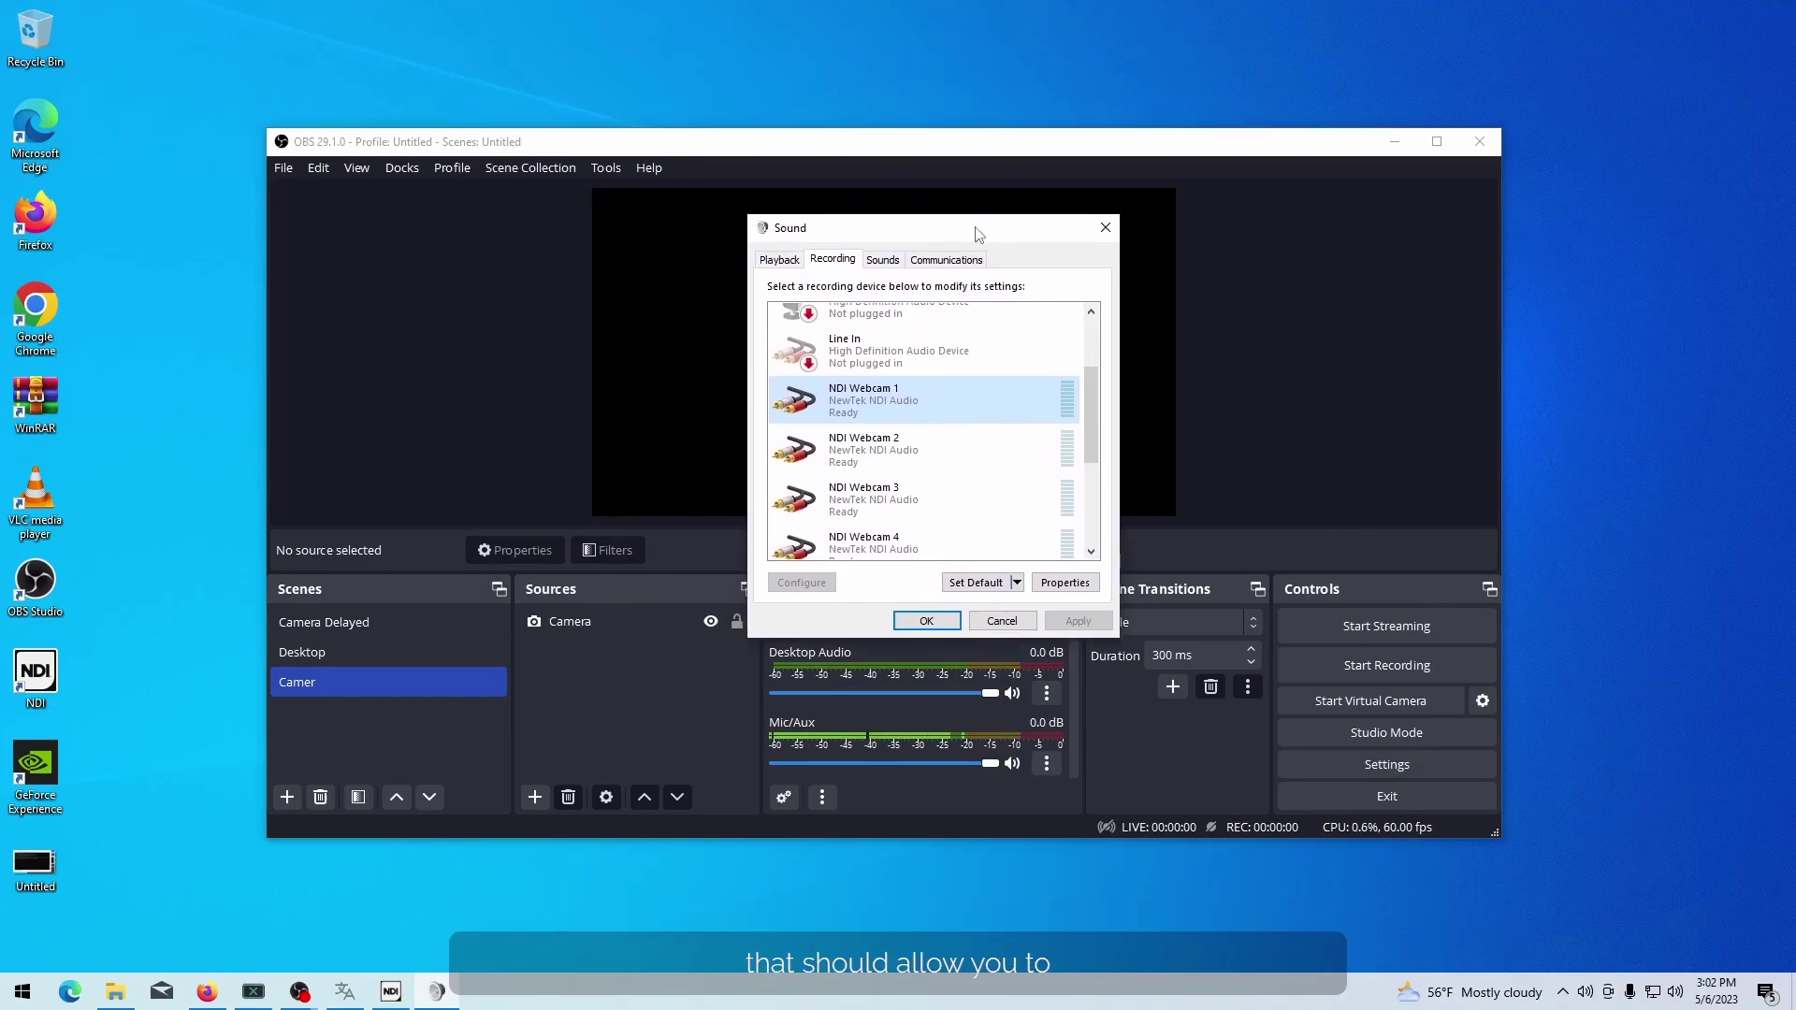